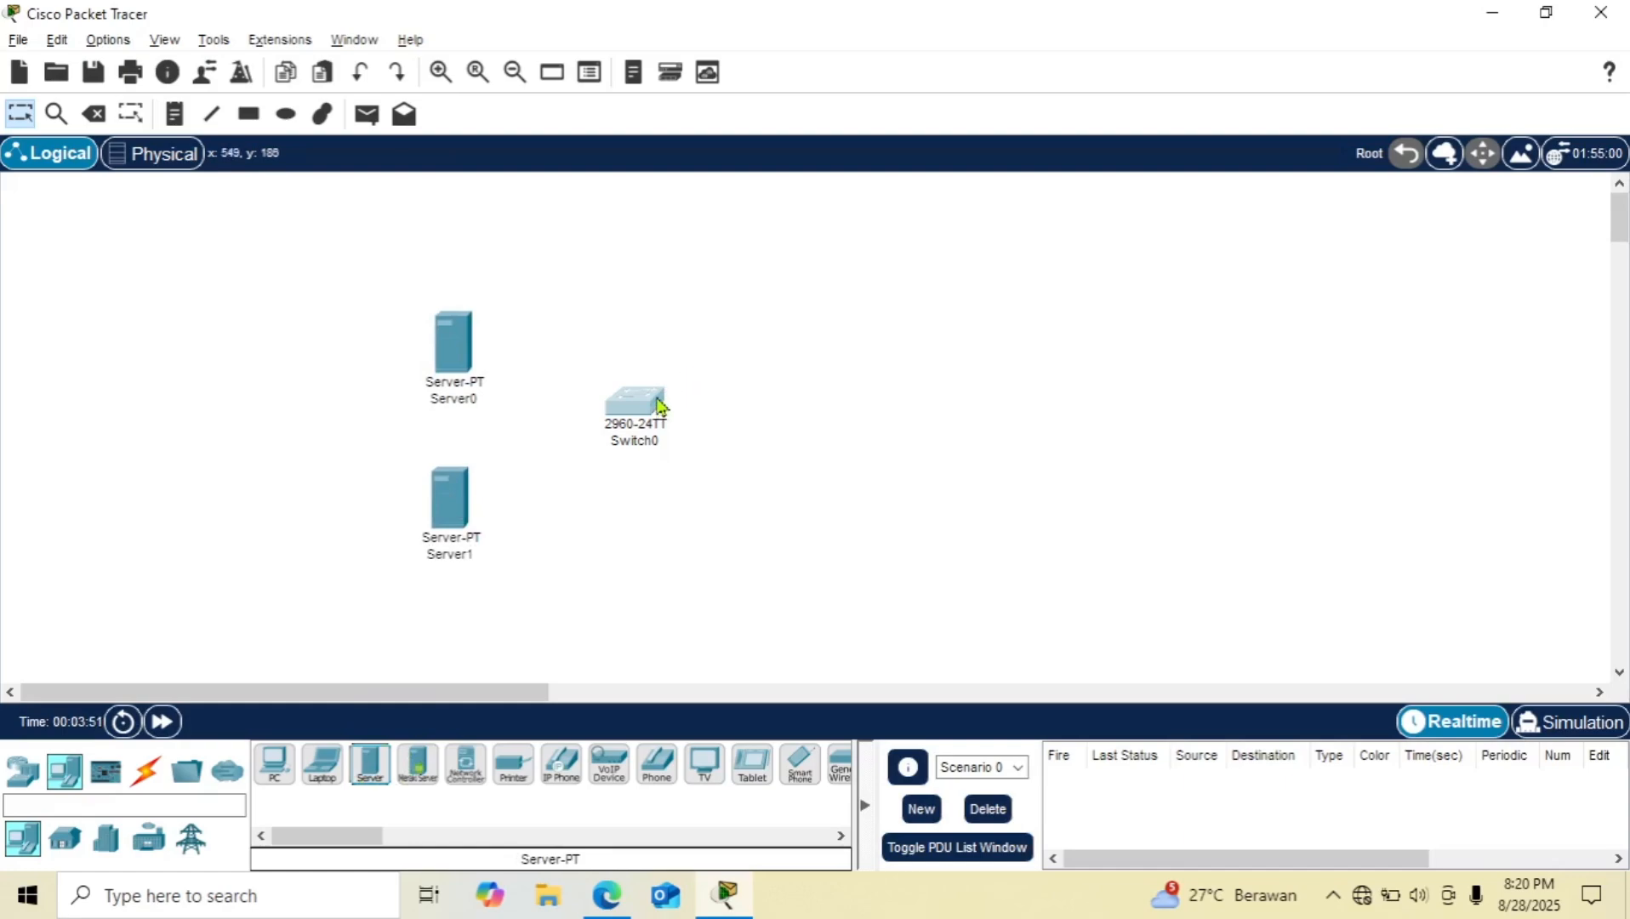
# Step: Nudge the switch to the middle of the workspace and add two PCs on its right side, one above the other
pyautogui.moveTo(661, 407); pyautogui.dragTo(655, 422)
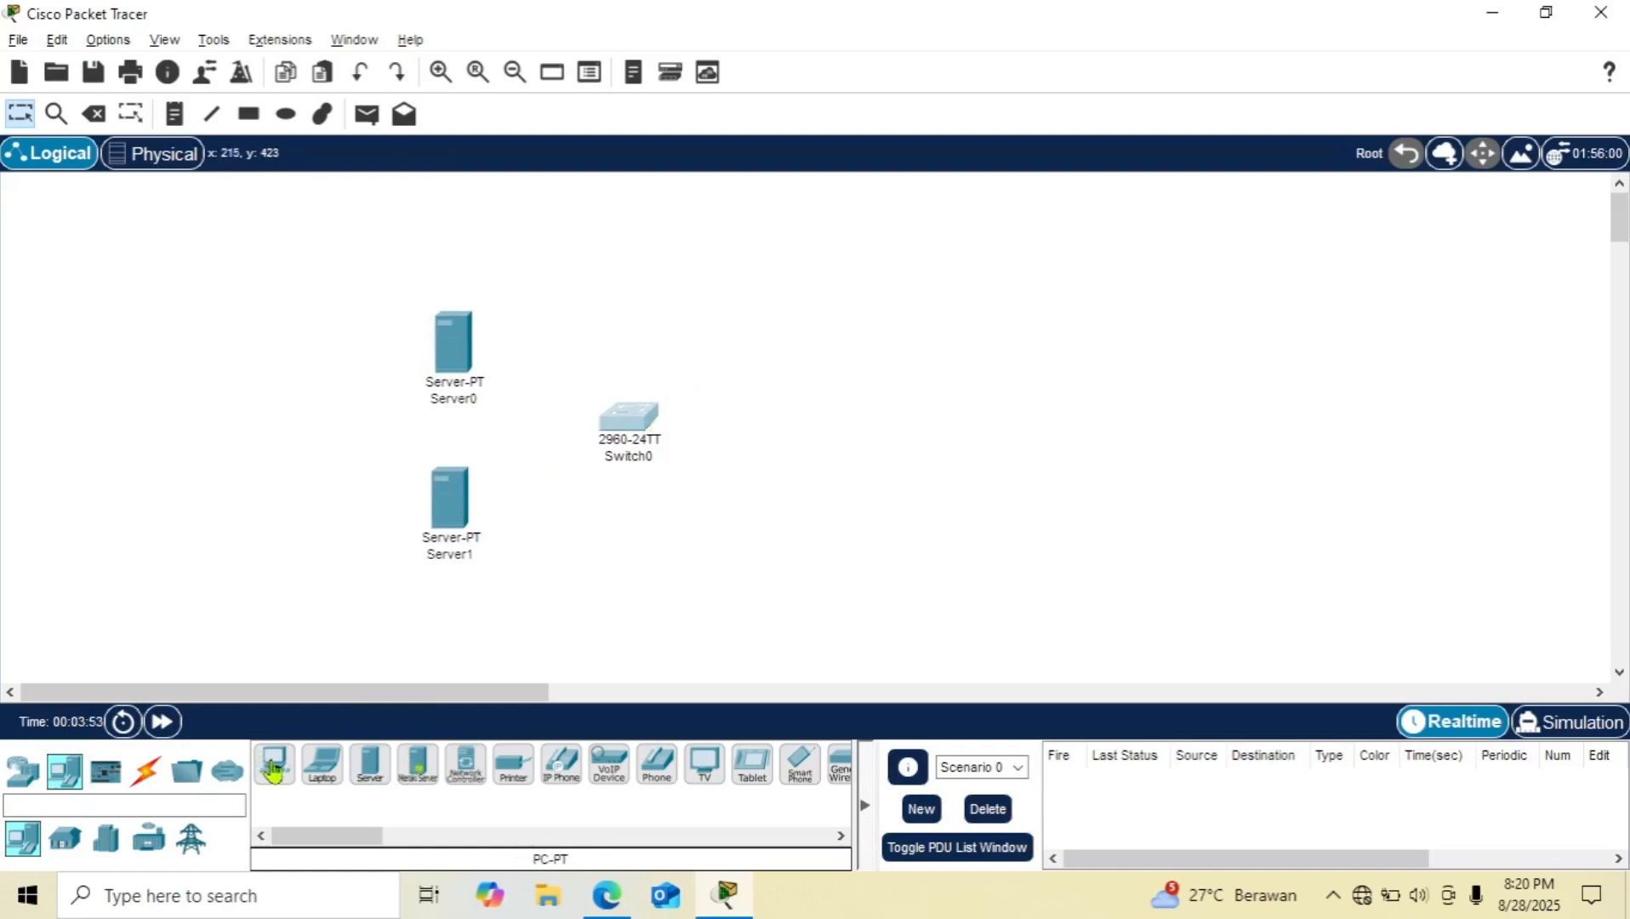
pyautogui.moveTo(274, 770); pyautogui.dragTo(781, 338)
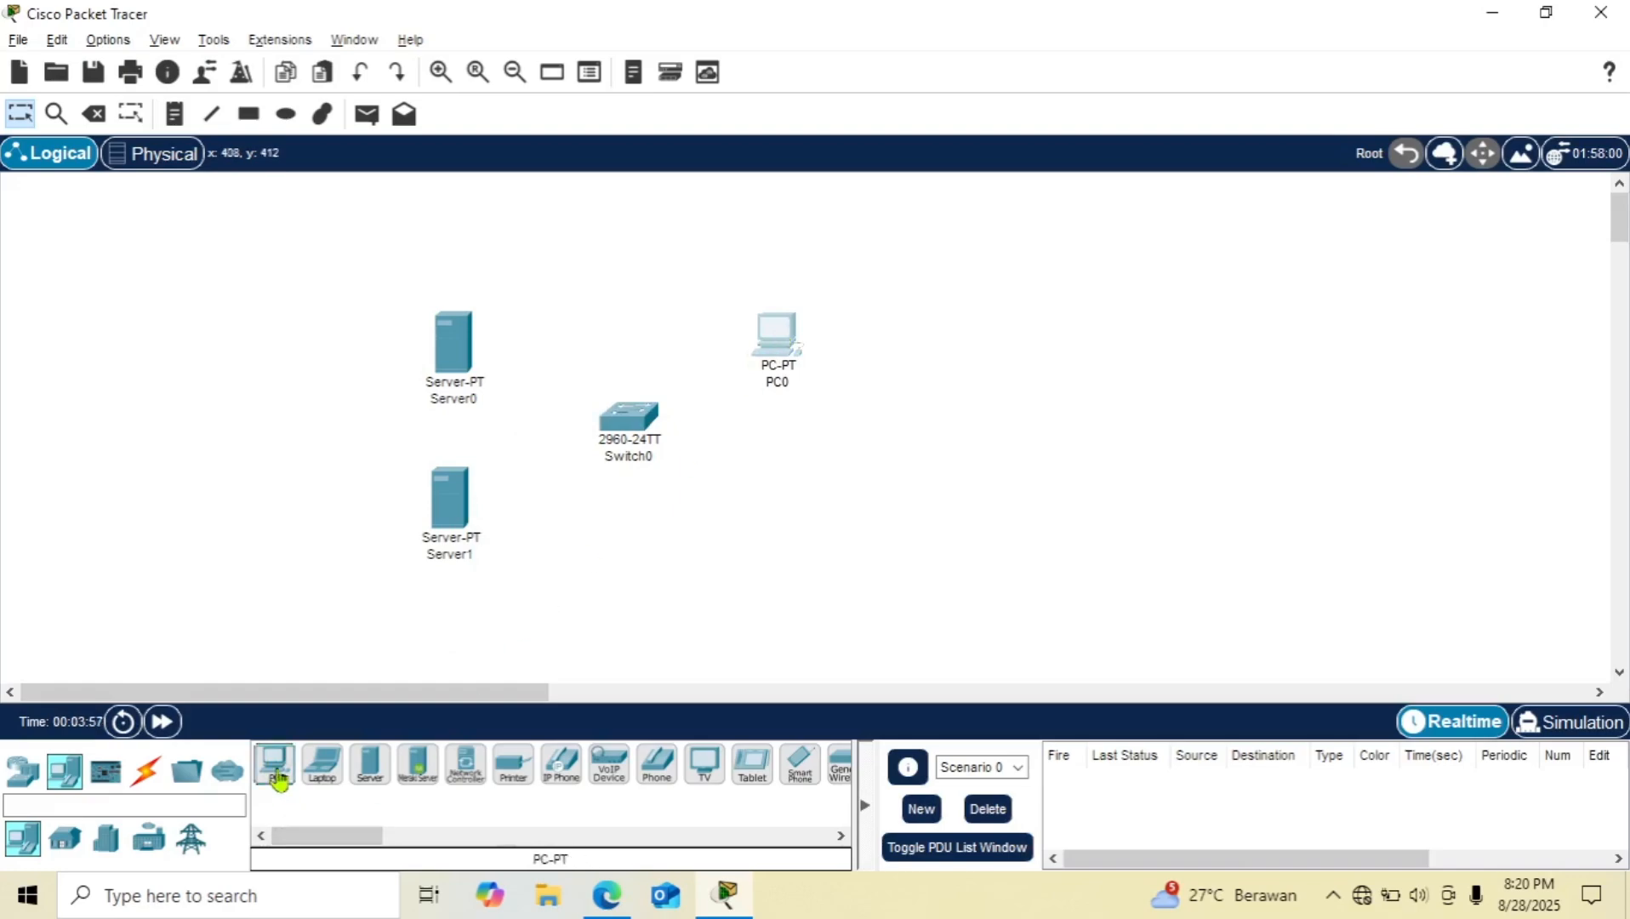
pyautogui.moveTo(274, 770); pyautogui.dragTo(775, 515)
pyautogui.moveTo(776, 340); pyautogui.dragTo(783, 334)
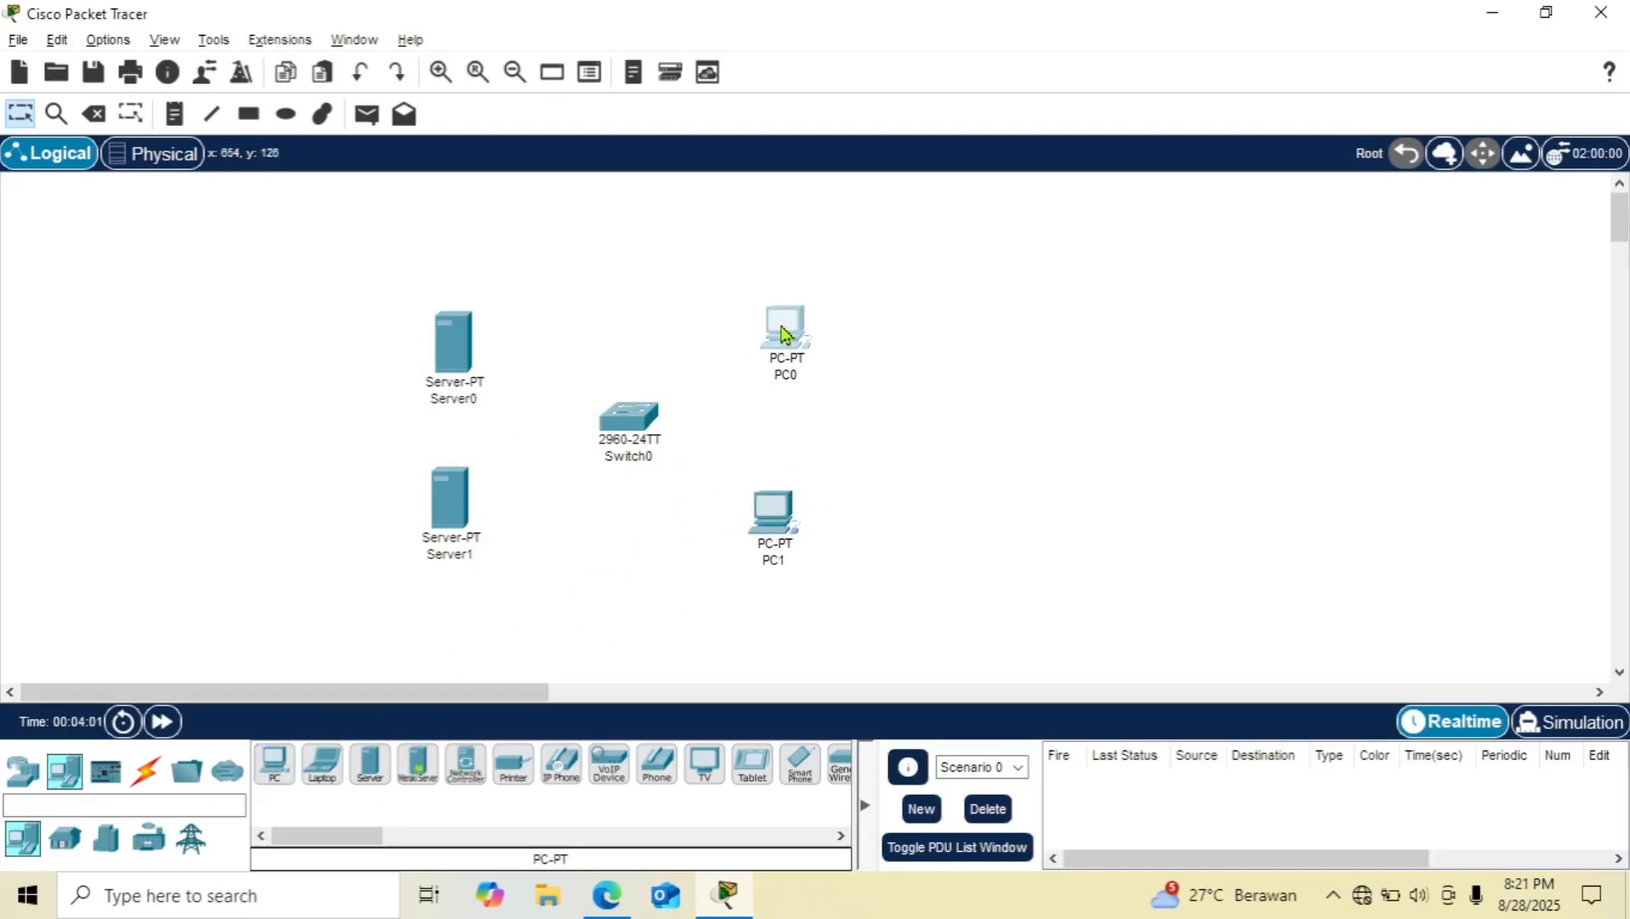
# Step: Connect both servers to the switch using the automatically chosen connection type
pyautogui.click(157, 771)
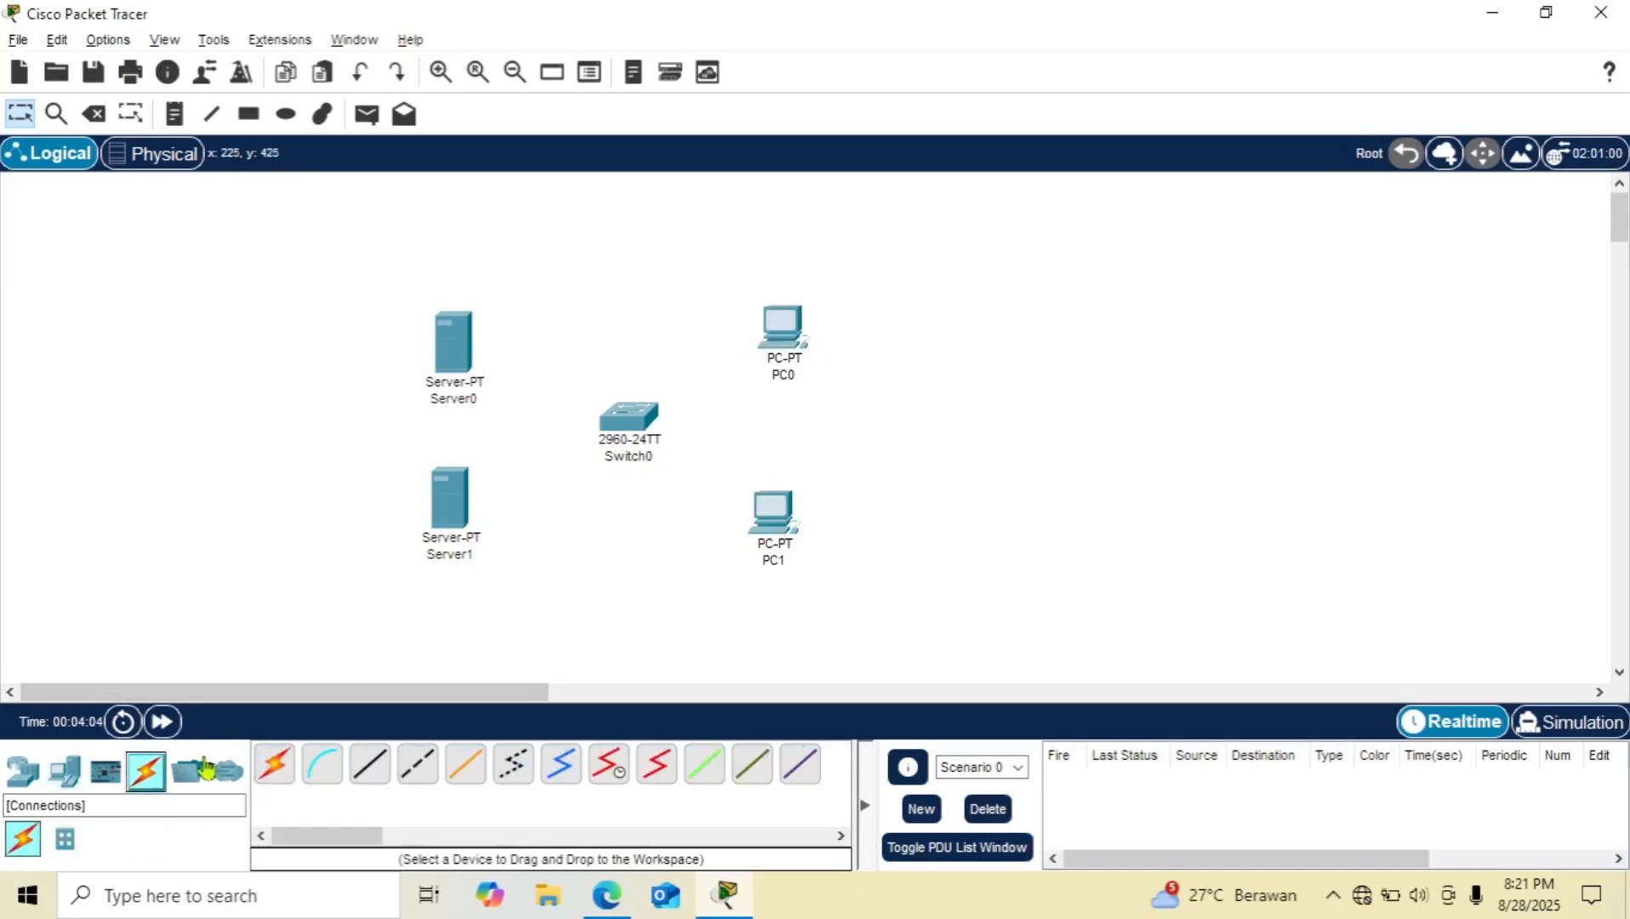
pyautogui.click(285, 775)
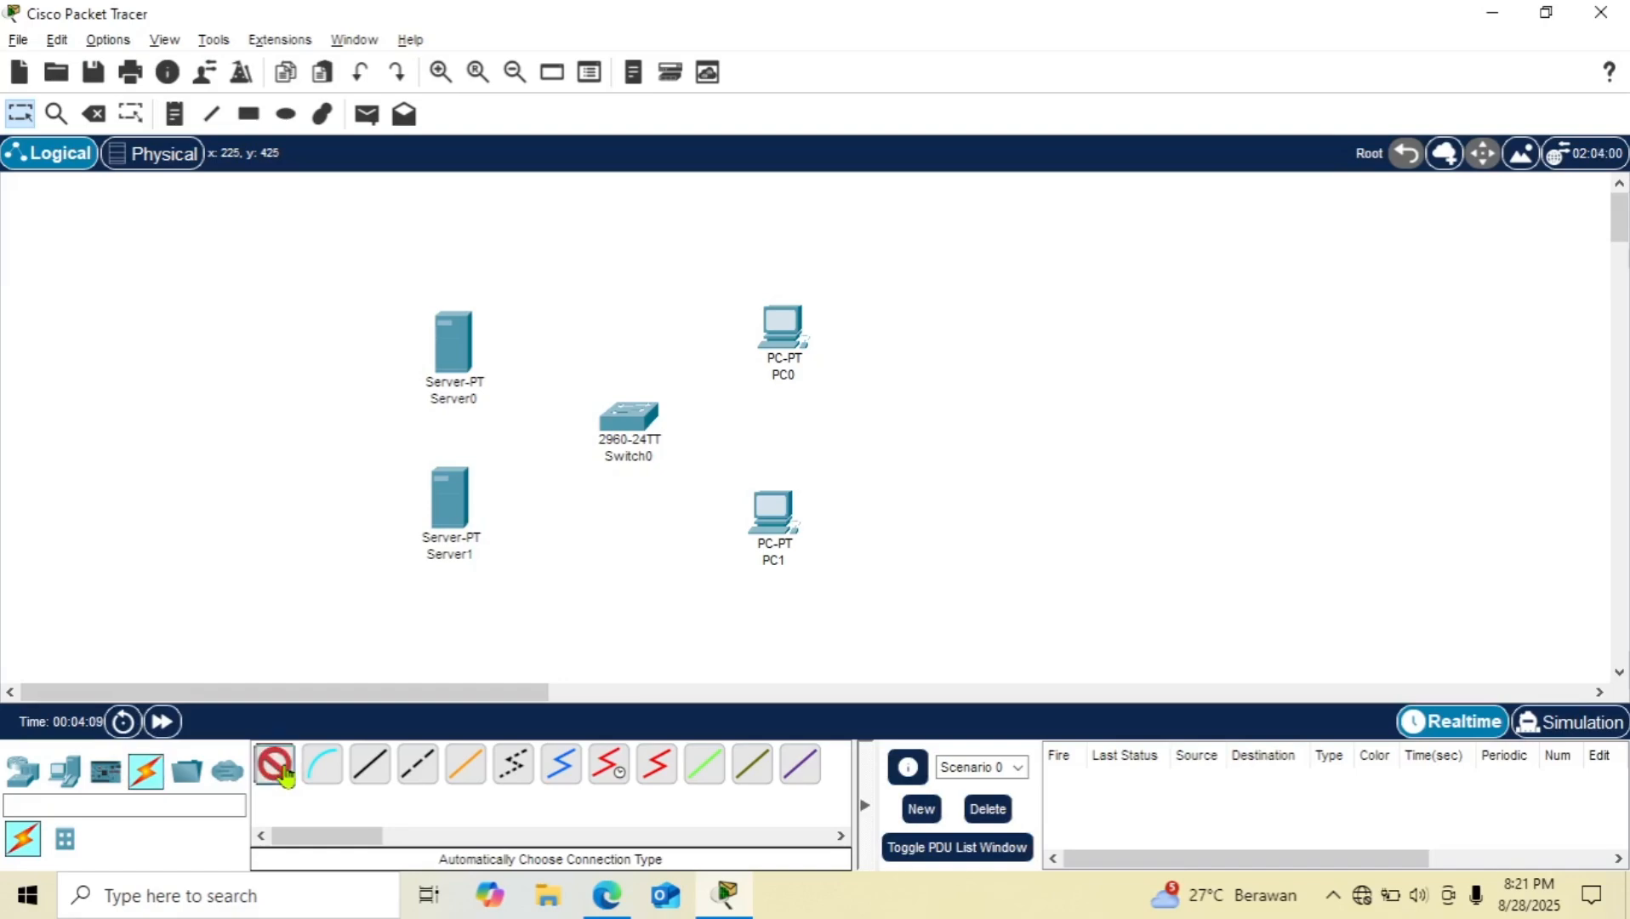
pyautogui.click(454, 340)
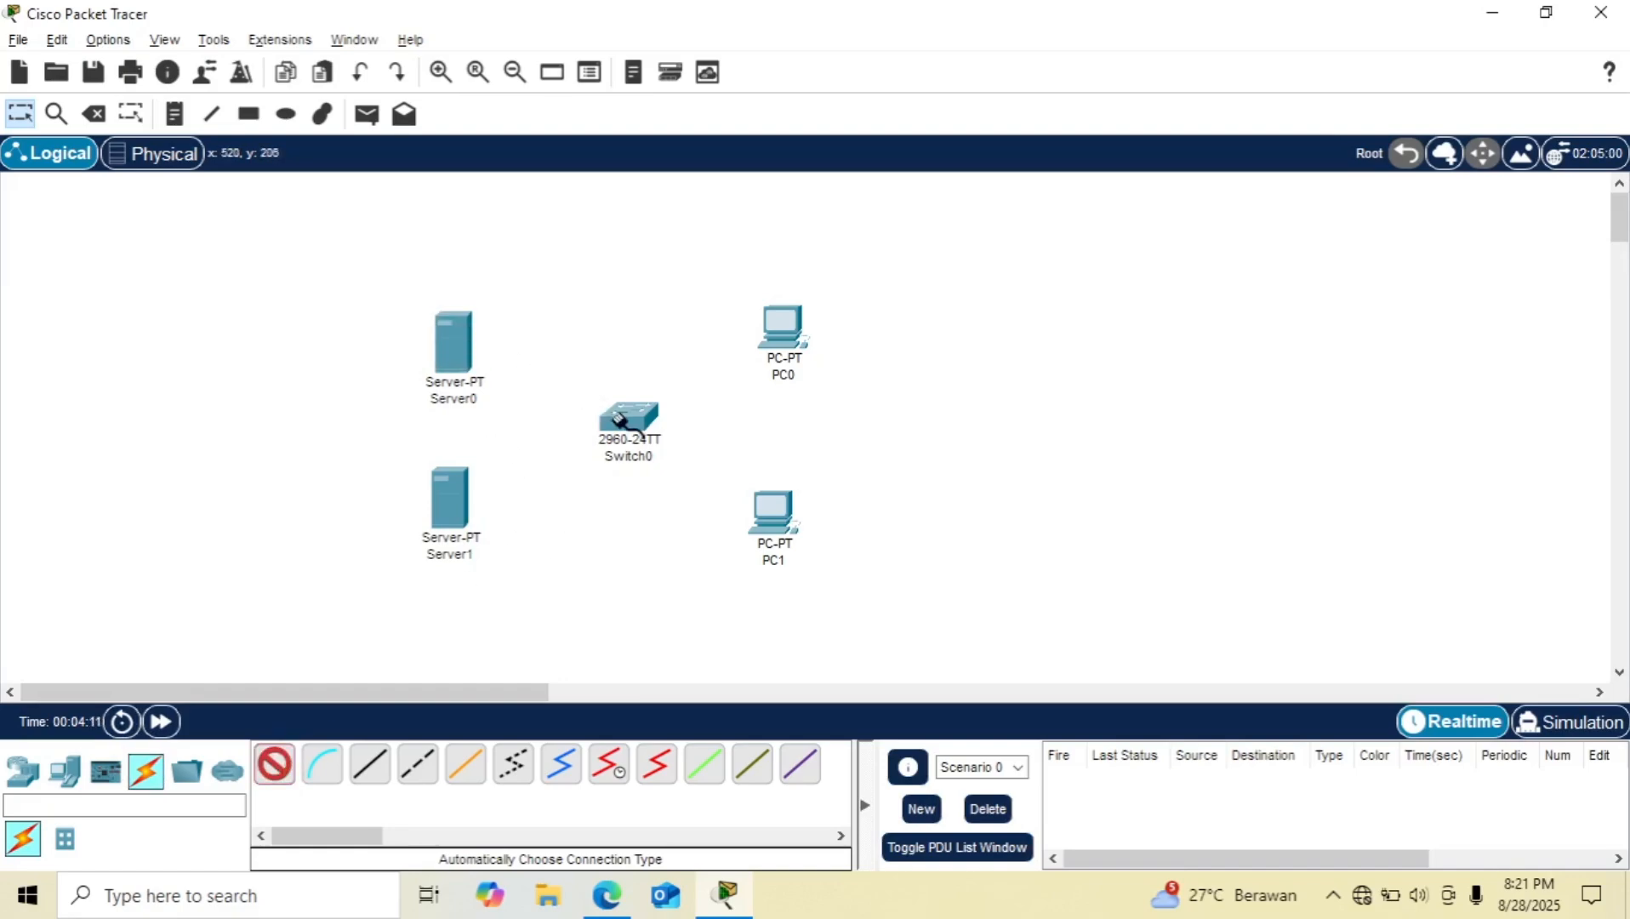
pyautogui.click(628, 417)
pyautogui.click(447, 506)
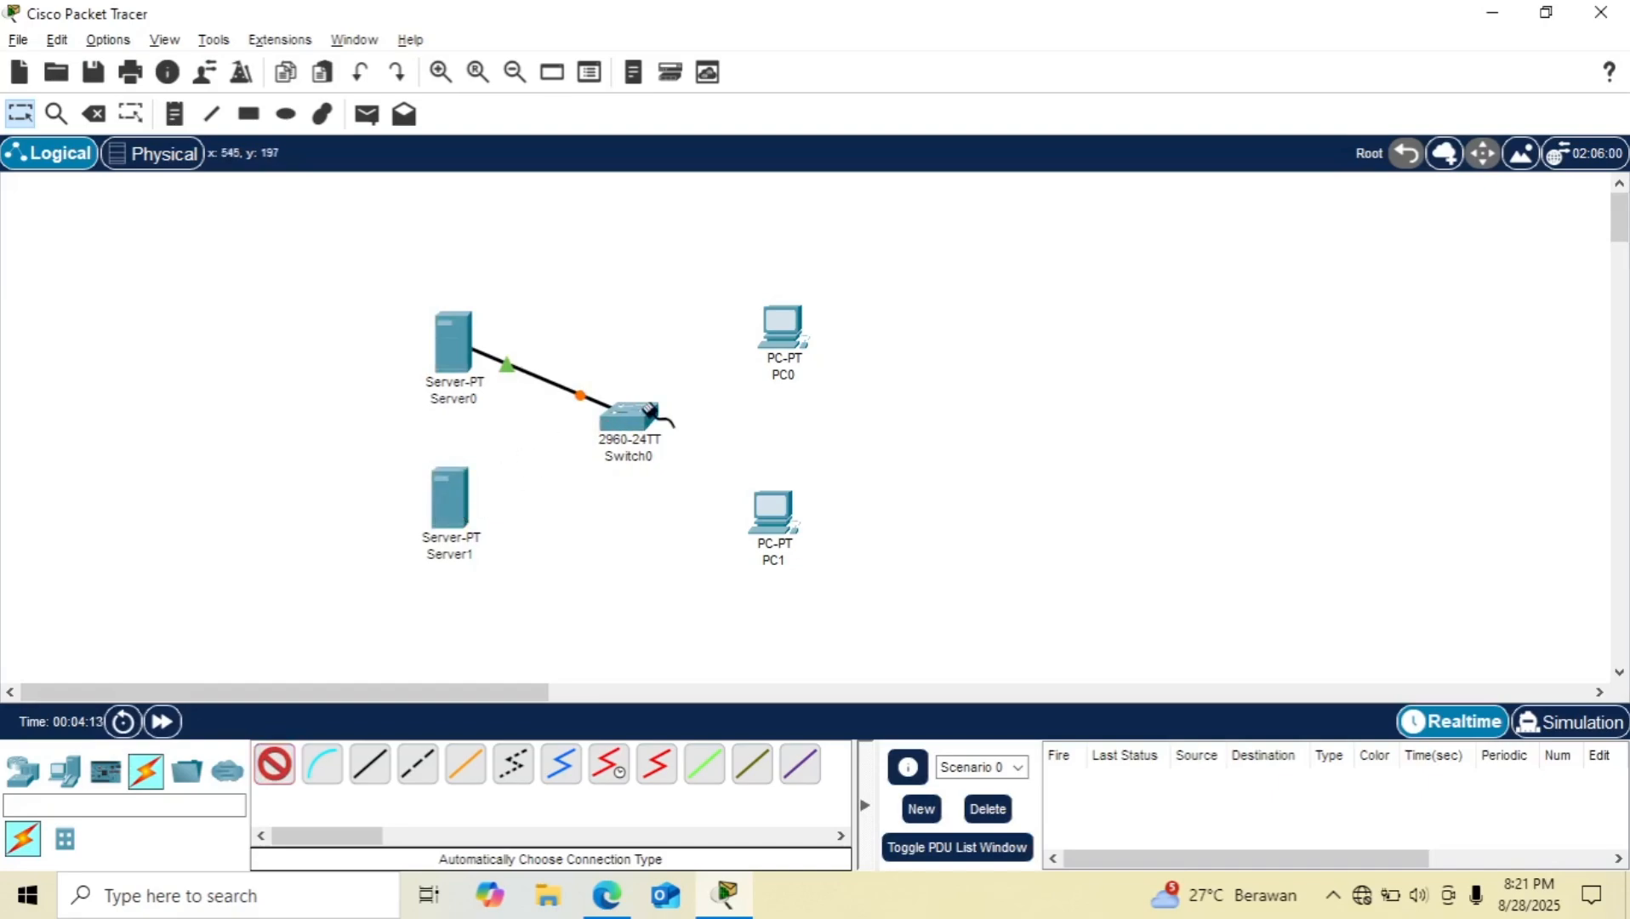
pyautogui.click(646, 417)
# Step: Connect PC1 and PC0 to the switch with the automatic connection type, and return to the selection tool
pyautogui.click(776, 509)
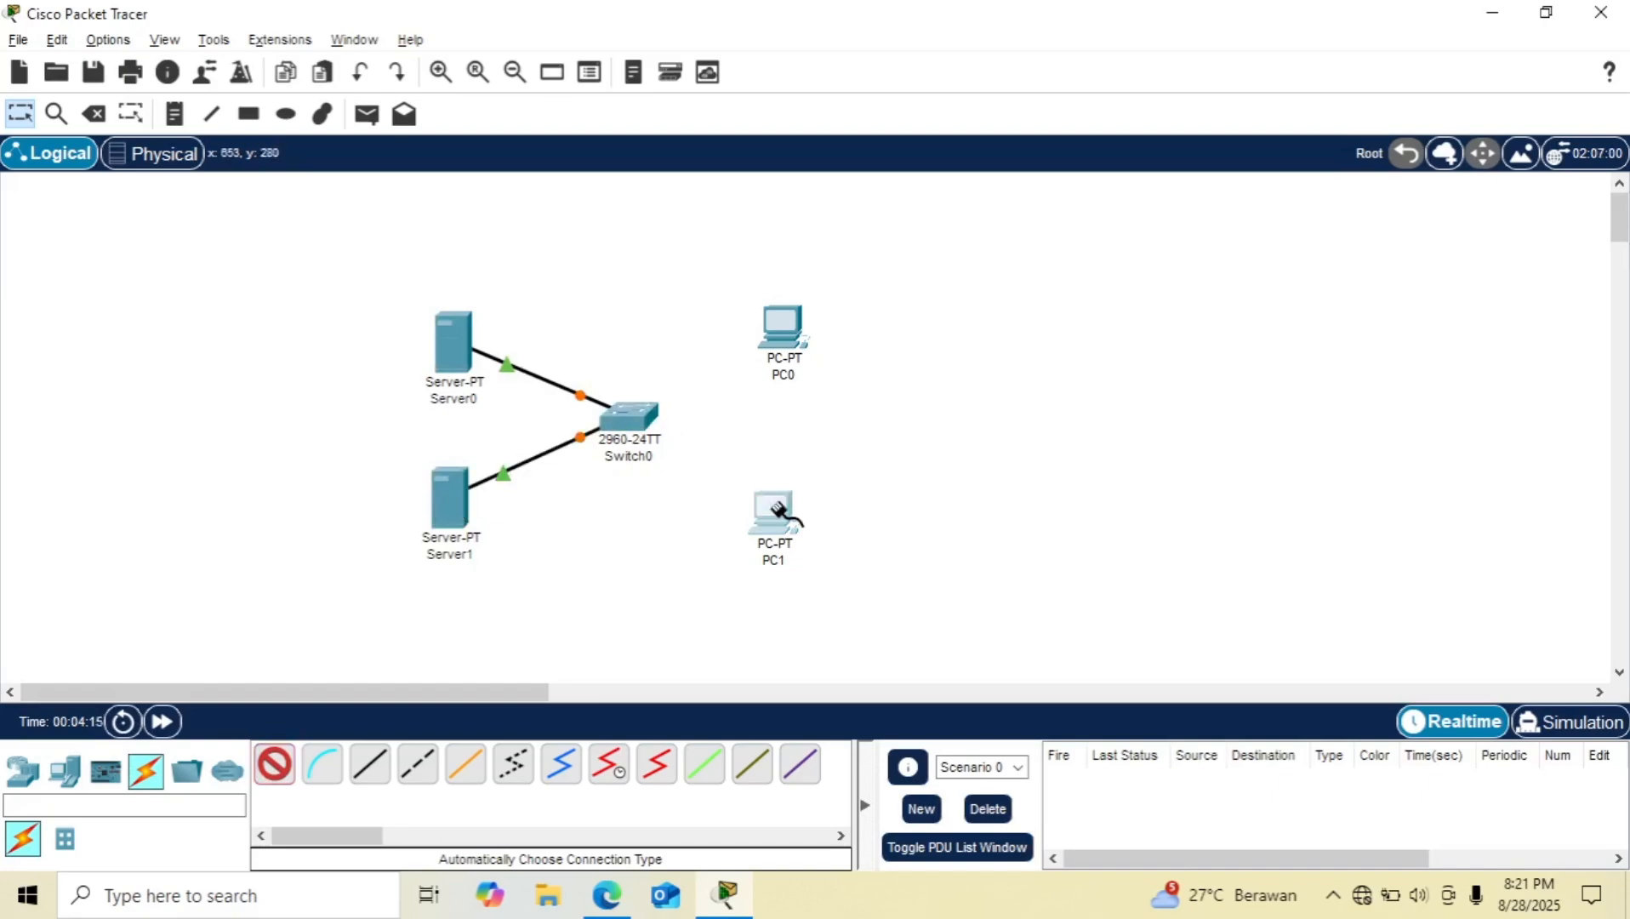
pyautogui.click(634, 417)
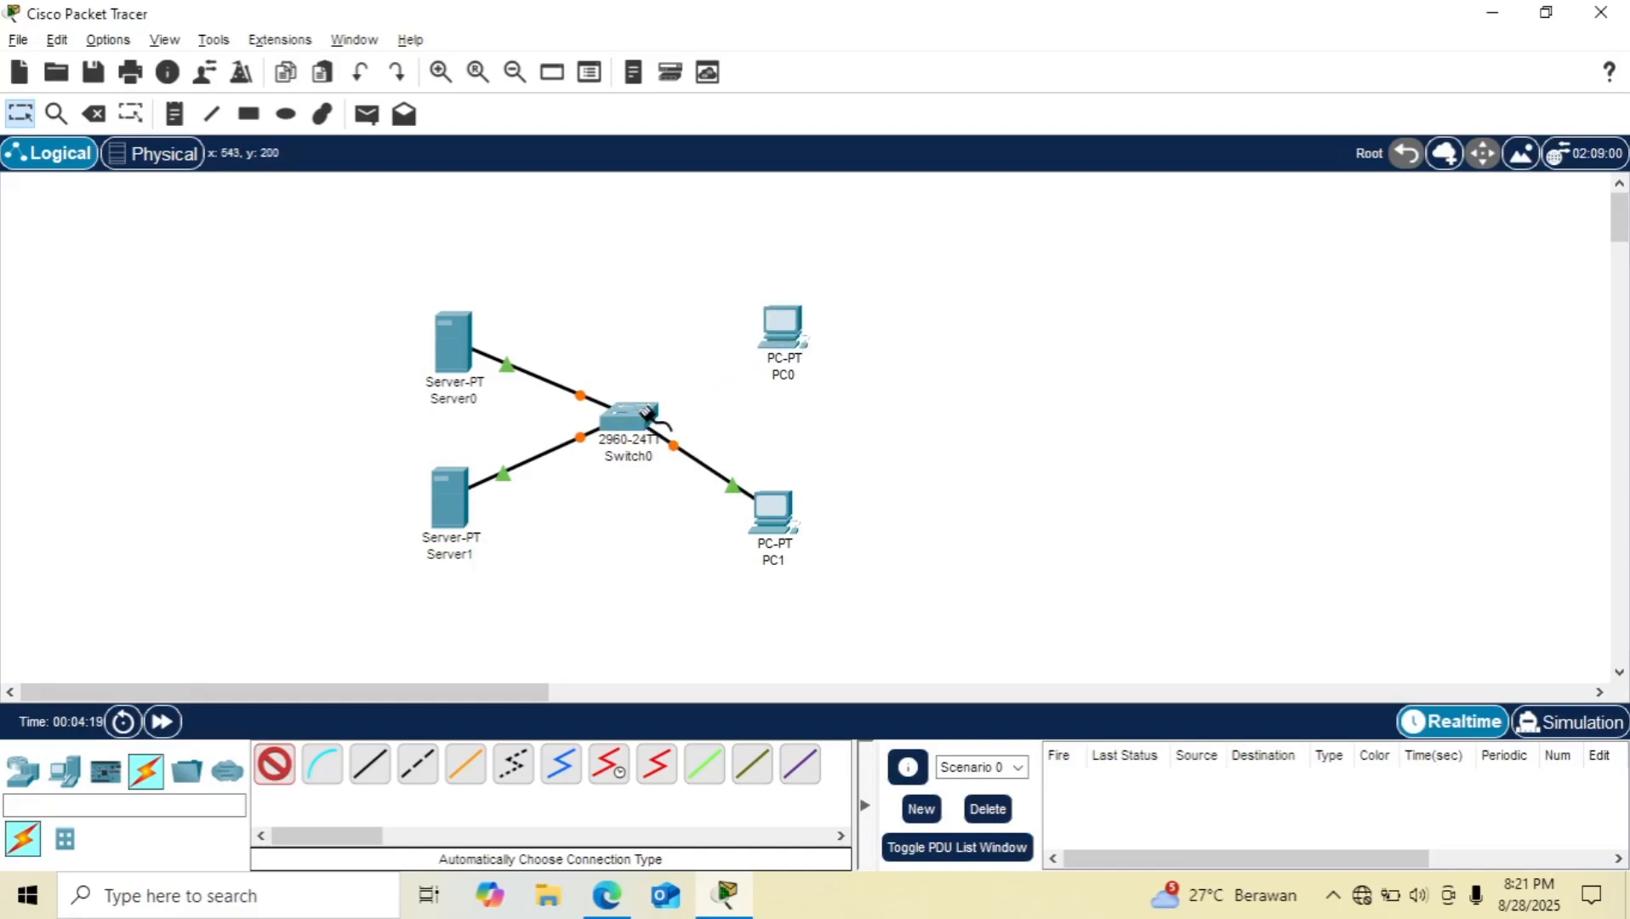
pyautogui.click(794, 345)
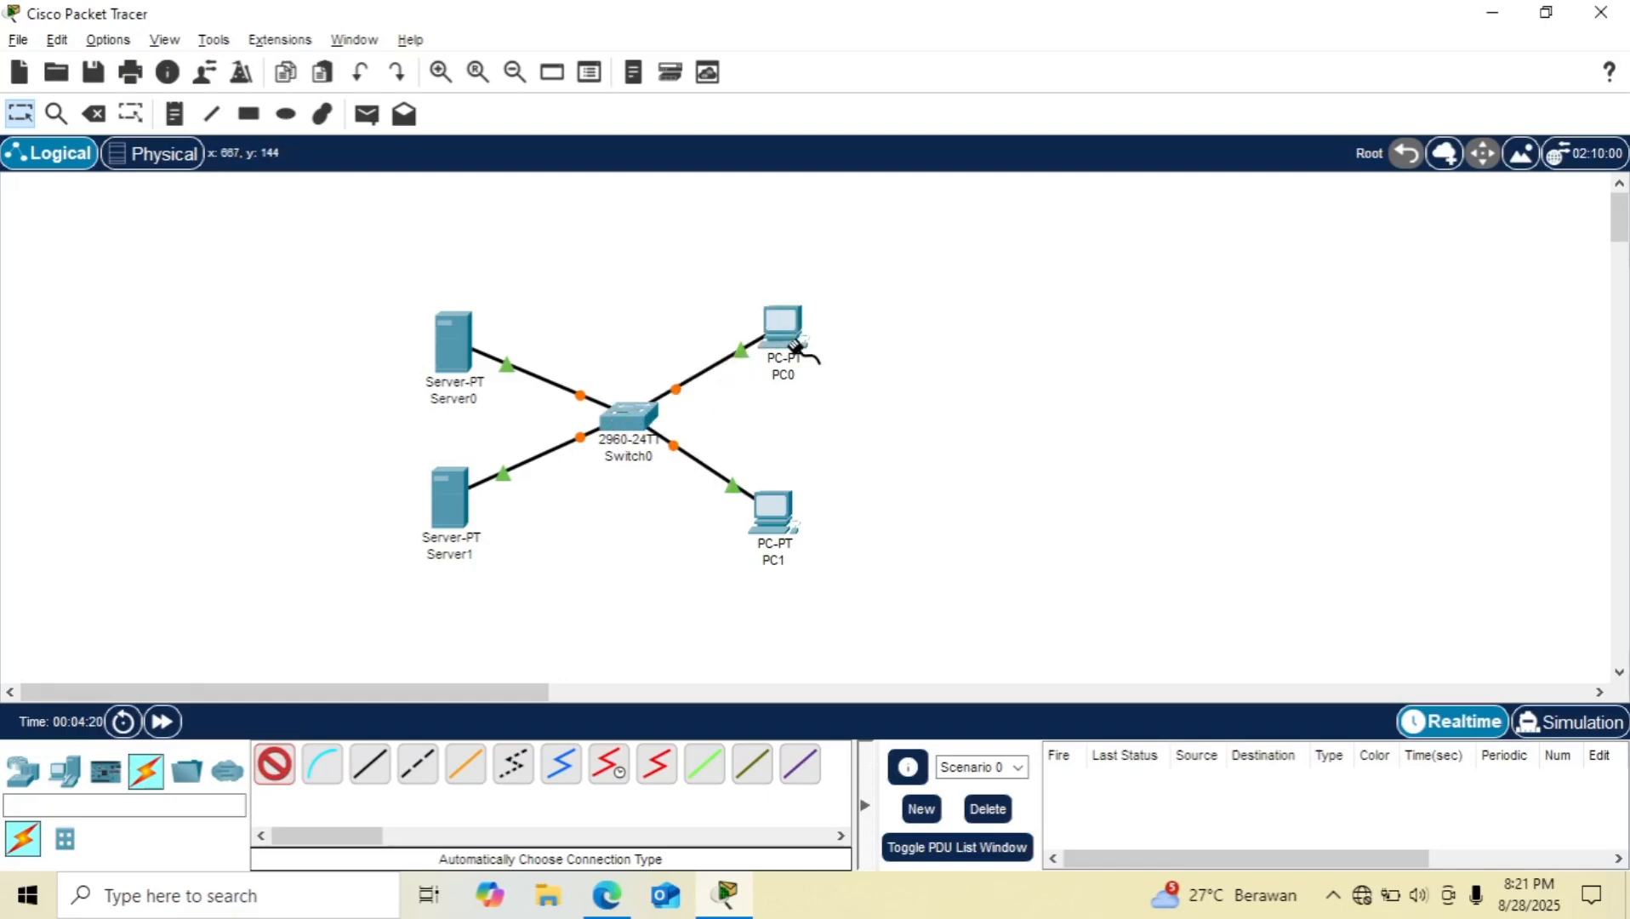
pyautogui.click(20, 125)
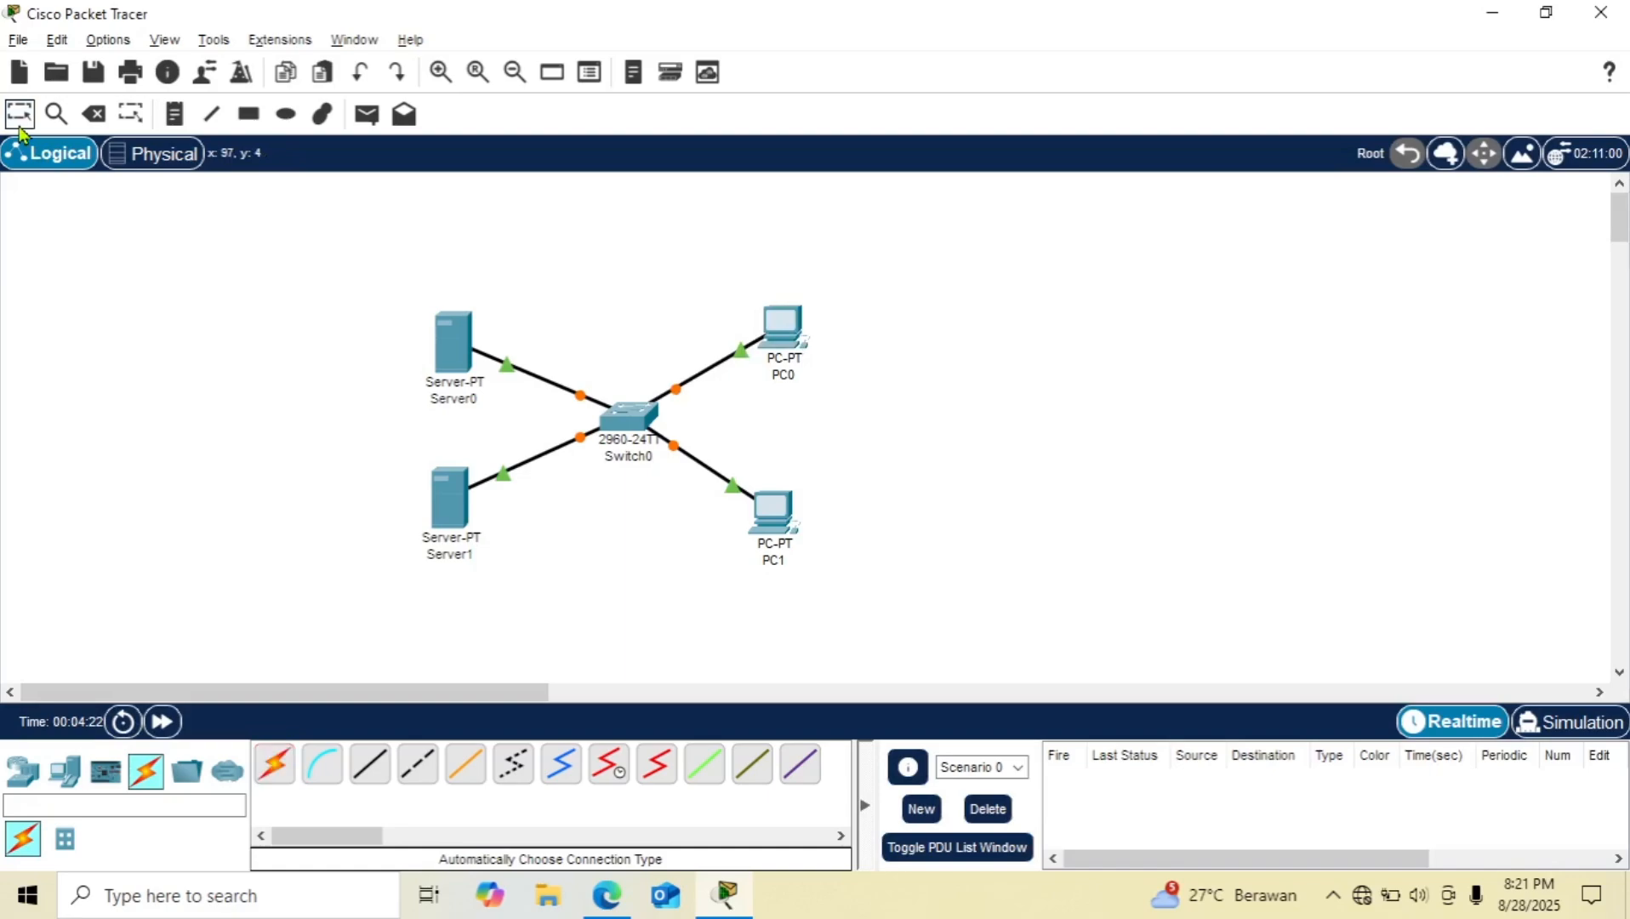
# Step: Spread the two PCs and two servers slightly farther apart vertically around the switch
pyautogui.moveTo(772, 330); pyautogui.dragTo(775, 322)
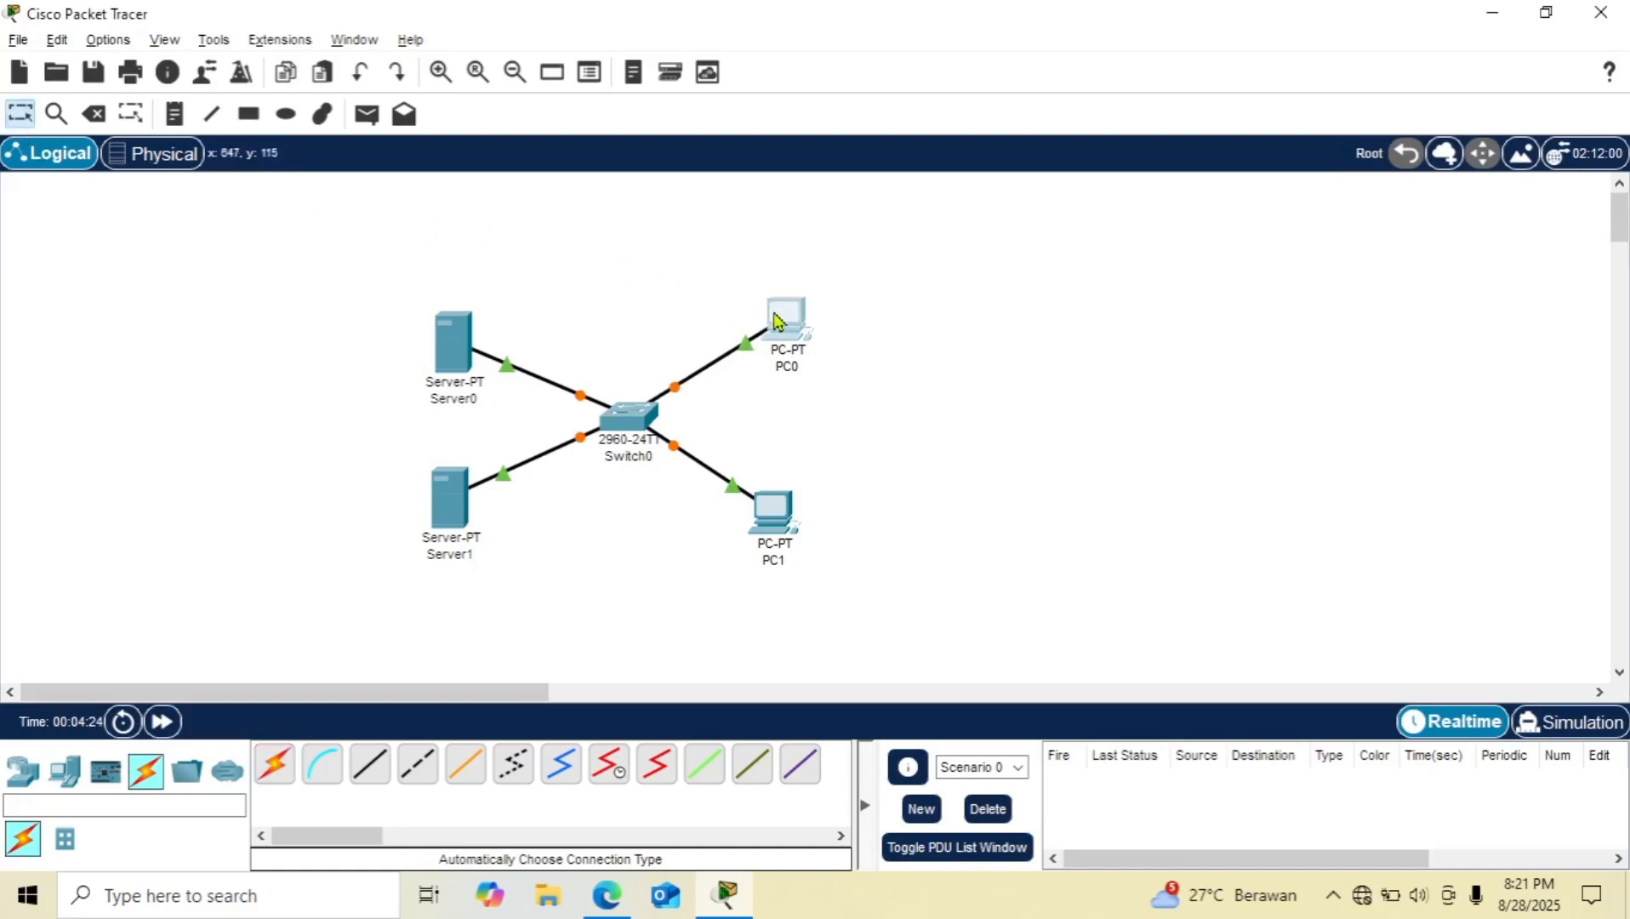
pyautogui.moveTo(771, 508); pyautogui.dragTo(782, 516)
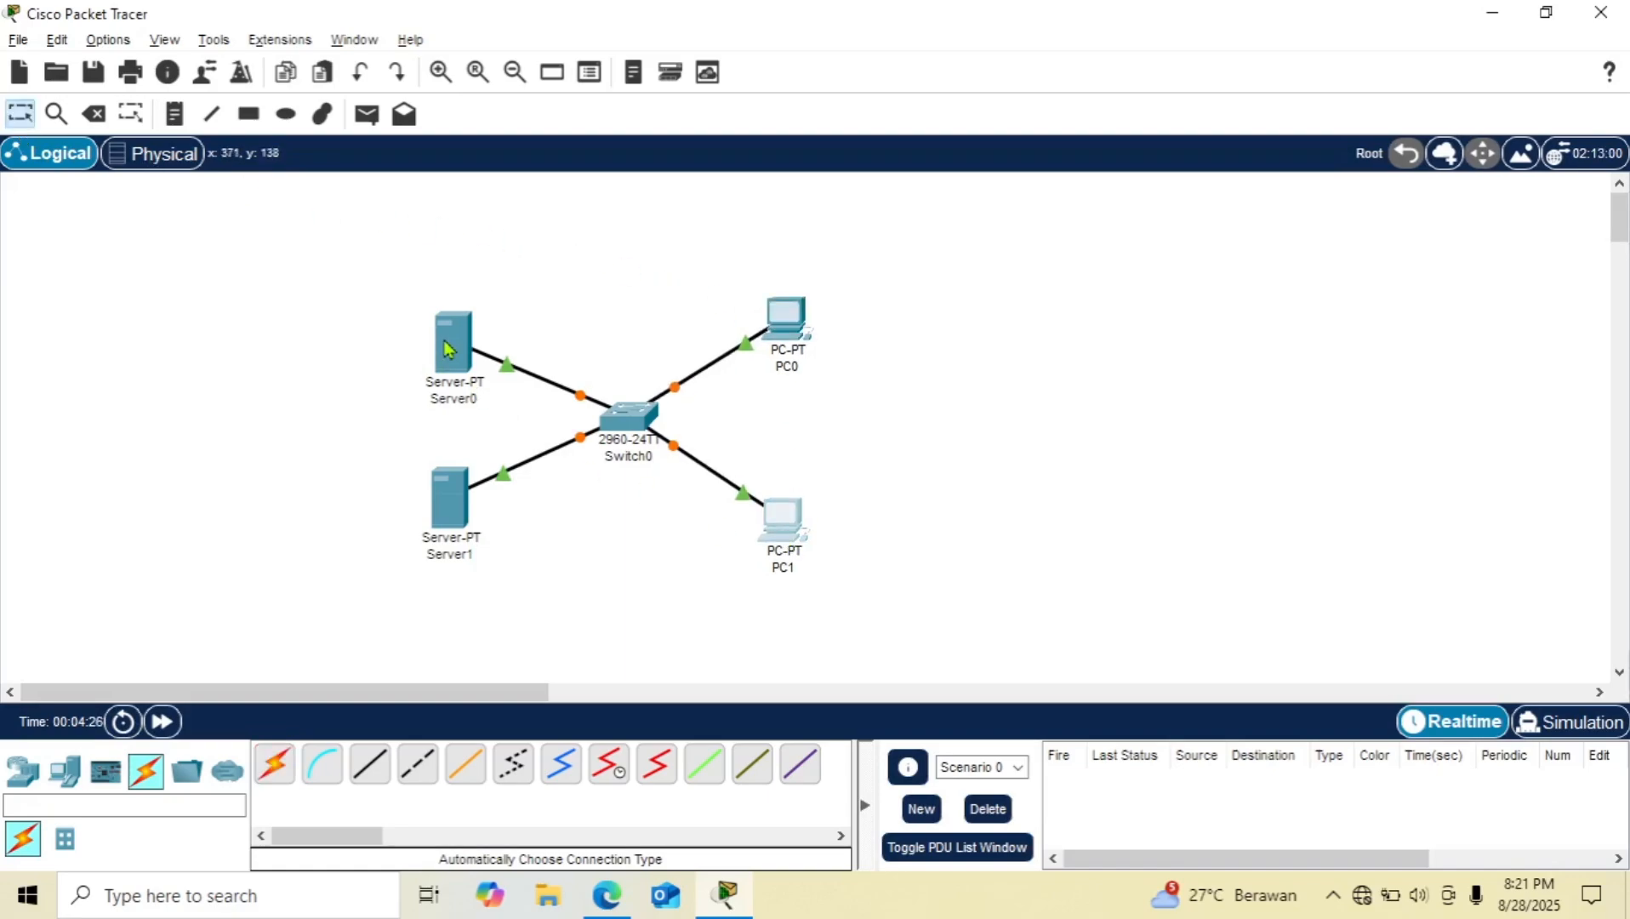
pyautogui.moveTo(449, 350); pyautogui.dragTo(450, 331)
pyautogui.moveTo(464, 506); pyautogui.dragTo(465, 518)
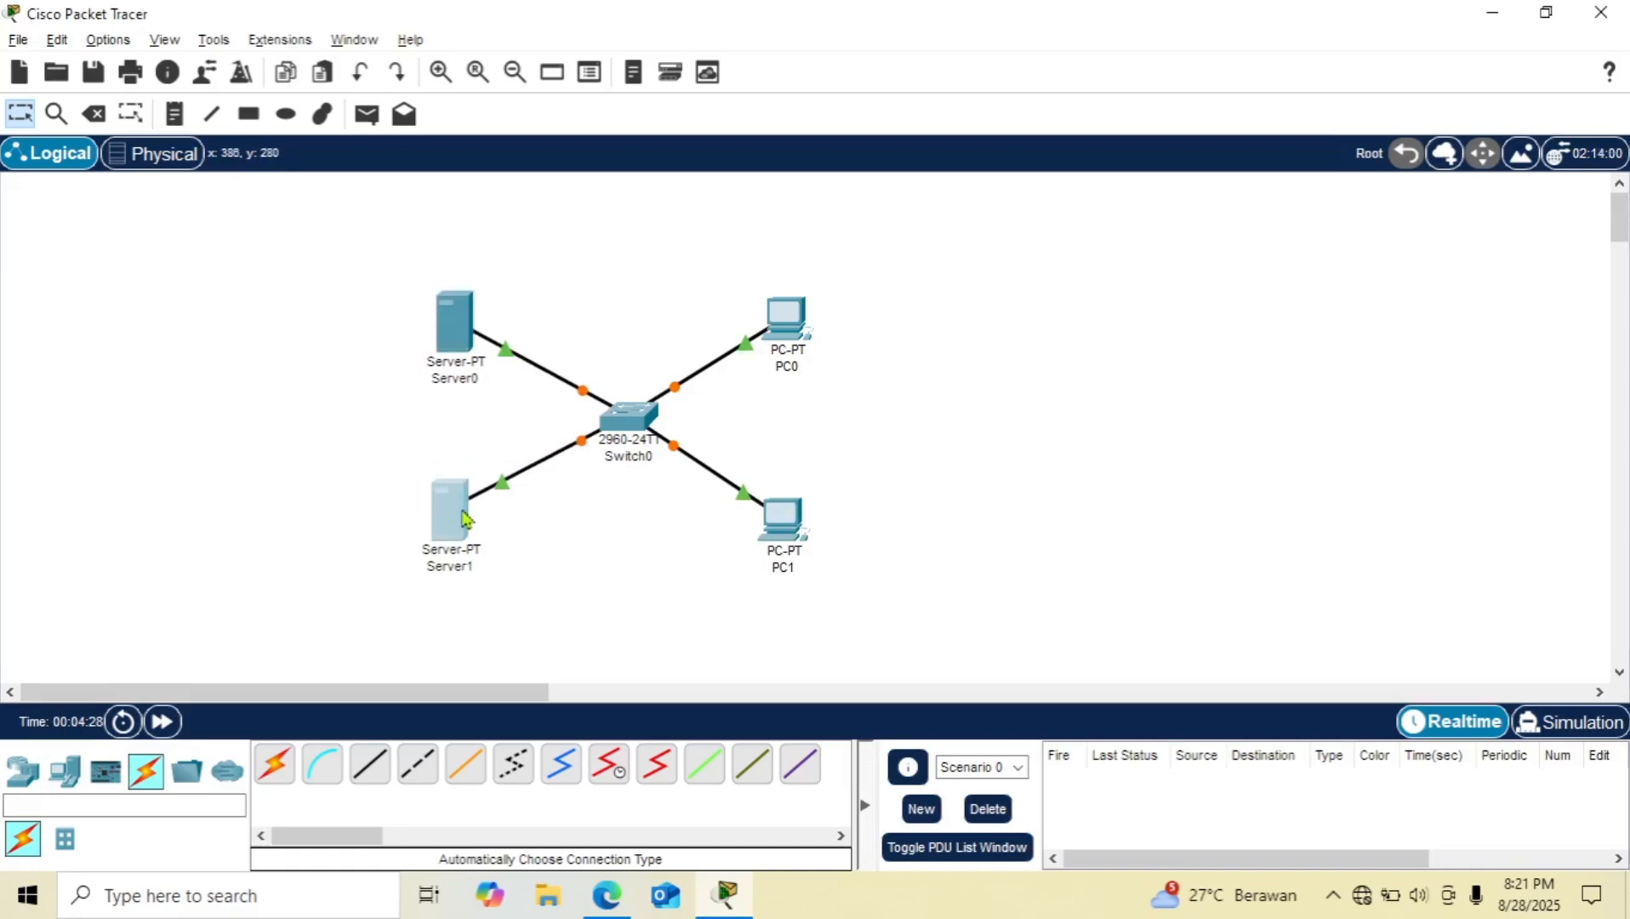
# Step: Rename the upper server as raka.com
pyautogui.click(459, 378)
pyautogui.doubleClick(503, 395)
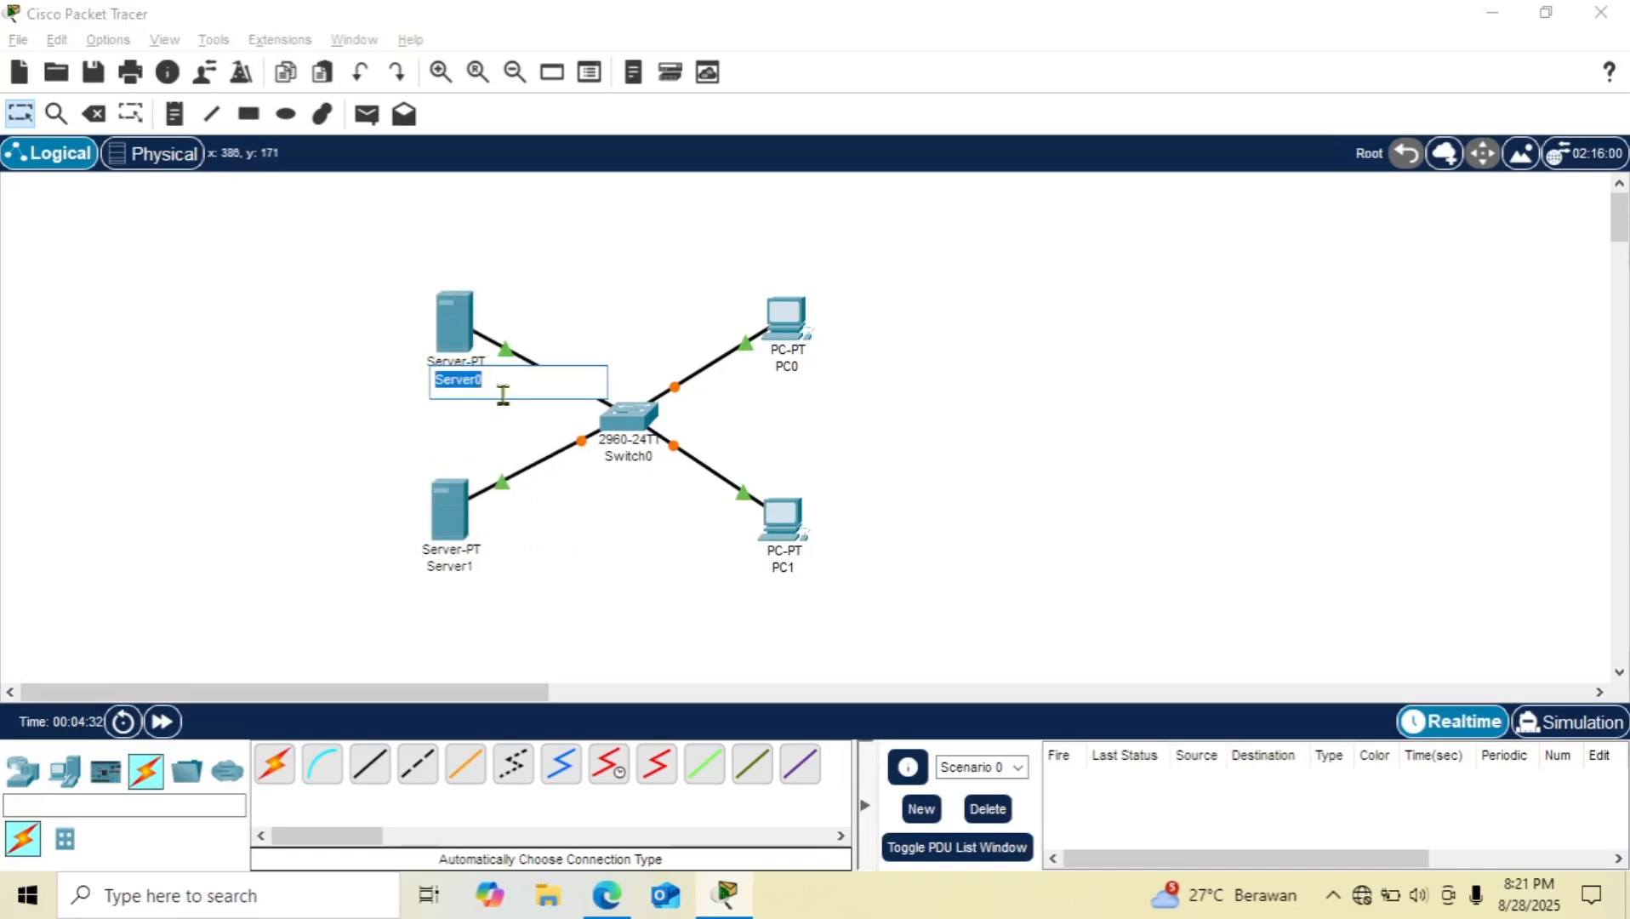
pyautogui.write('D')
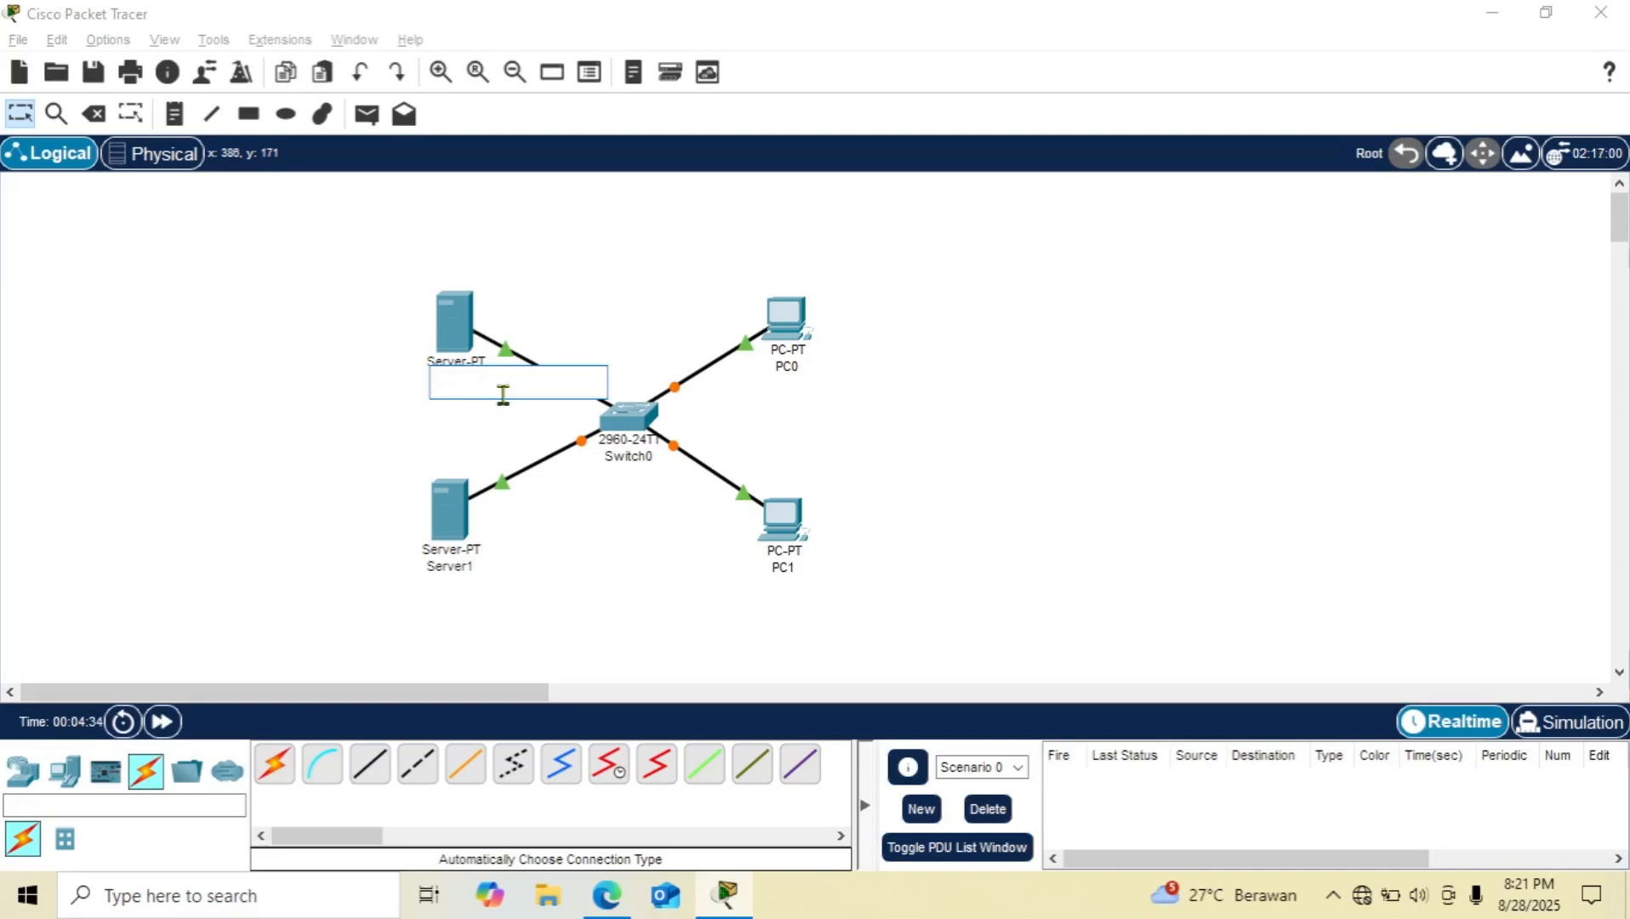
pyautogui.press('BackSpace')
pyautogui.write('raka.com')
# Step: Rename the lower server as DNS
pyautogui.click(469, 576)
pyautogui.click(465, 566)
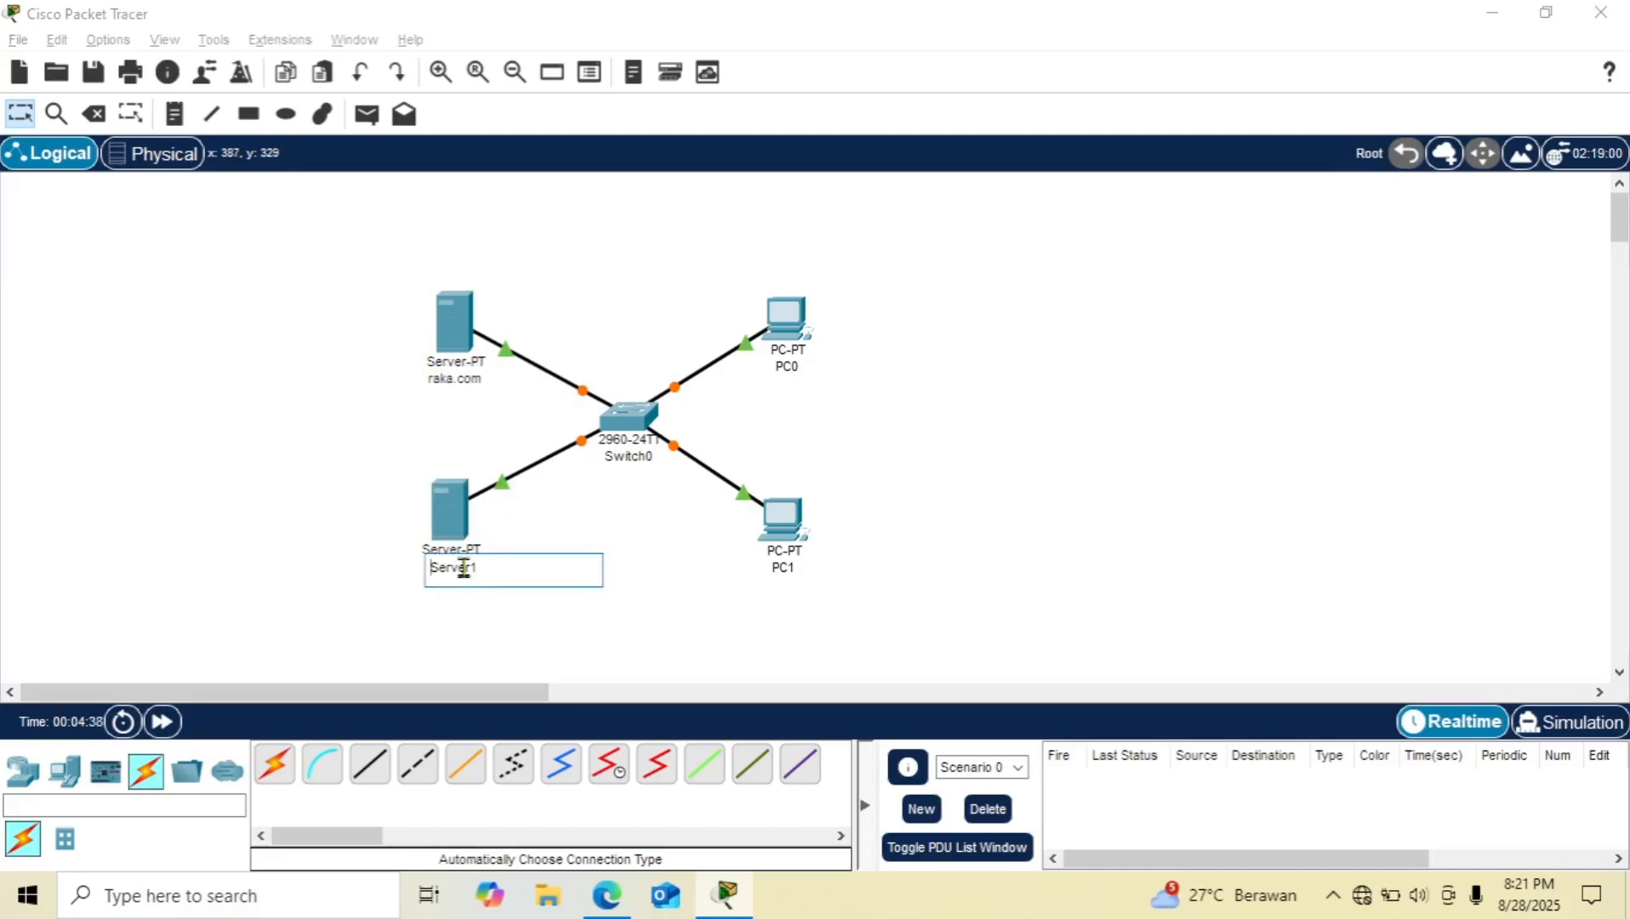
pyautogui.doubleClick(505, 577)
pyautogui.write('DNS')
pyautogui.click(843, 676)
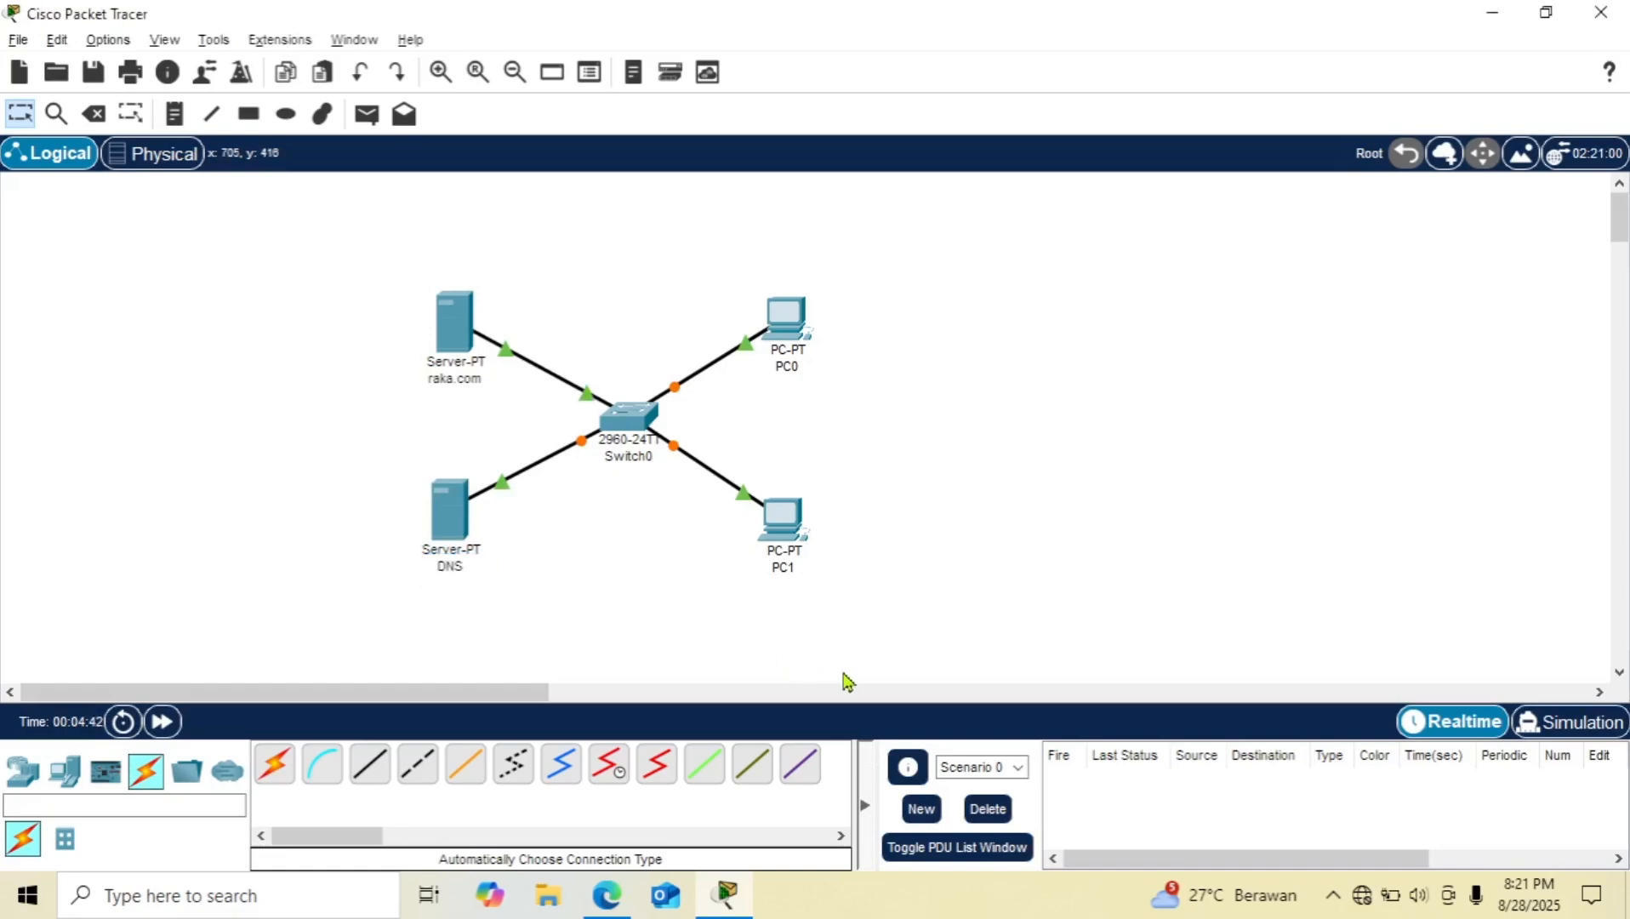
# Step: Change the upper server's label to HTTP raka.com
pyautogui.click(451, 381)
pyautogui.hotkey('ctrl', 'a')
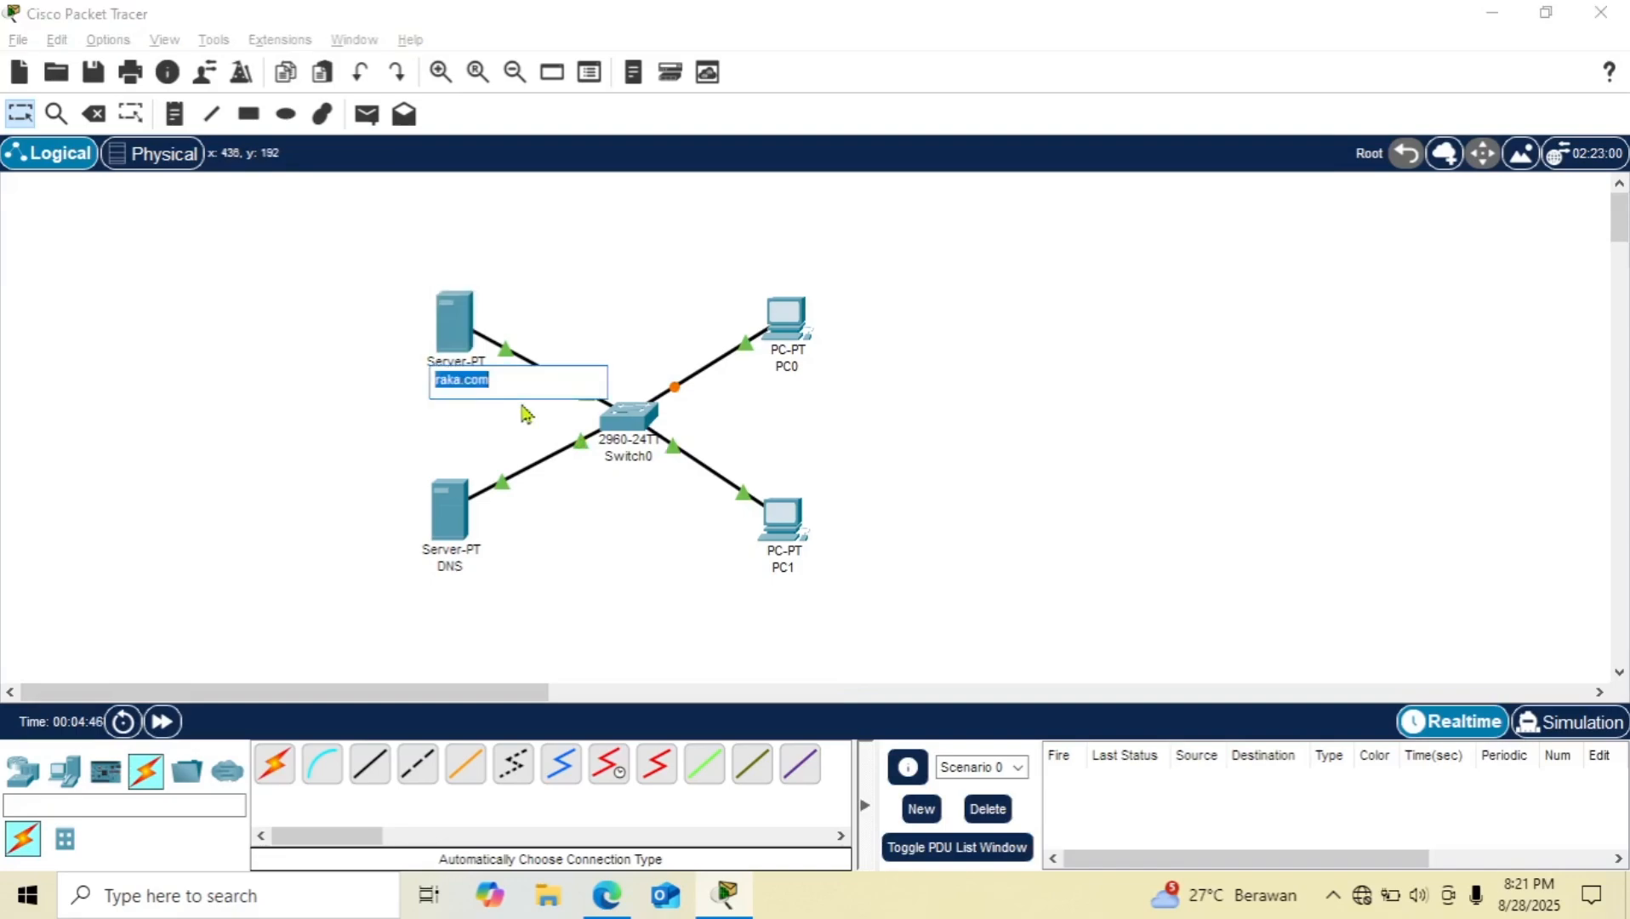
pyautogui.write('HTTP')
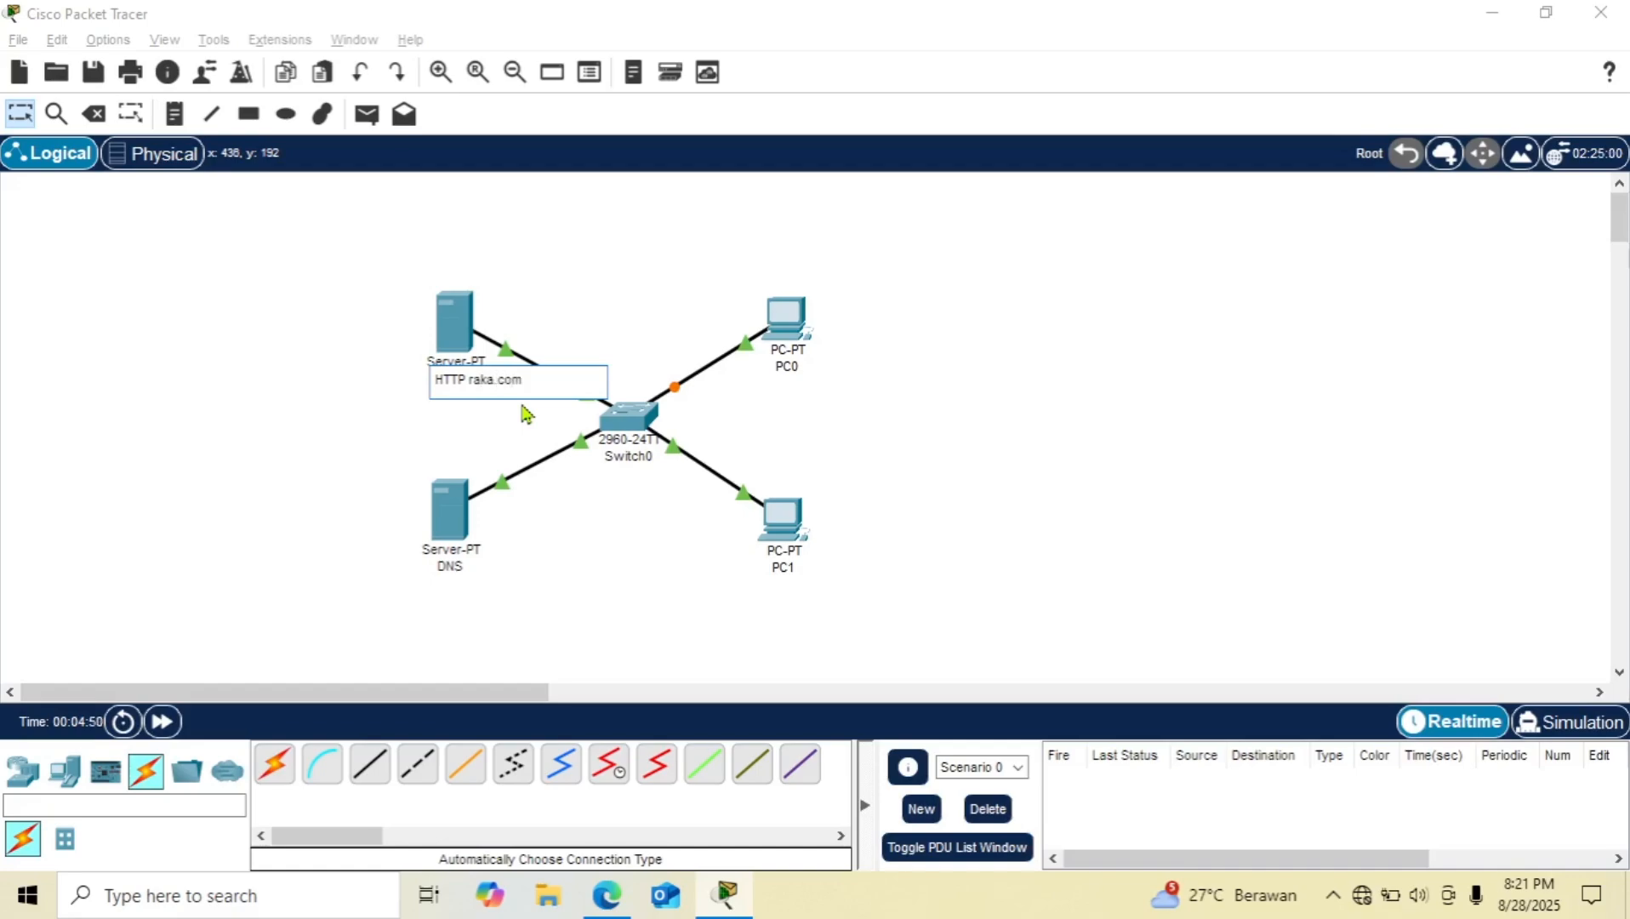
pyautogui.click(526, 414)
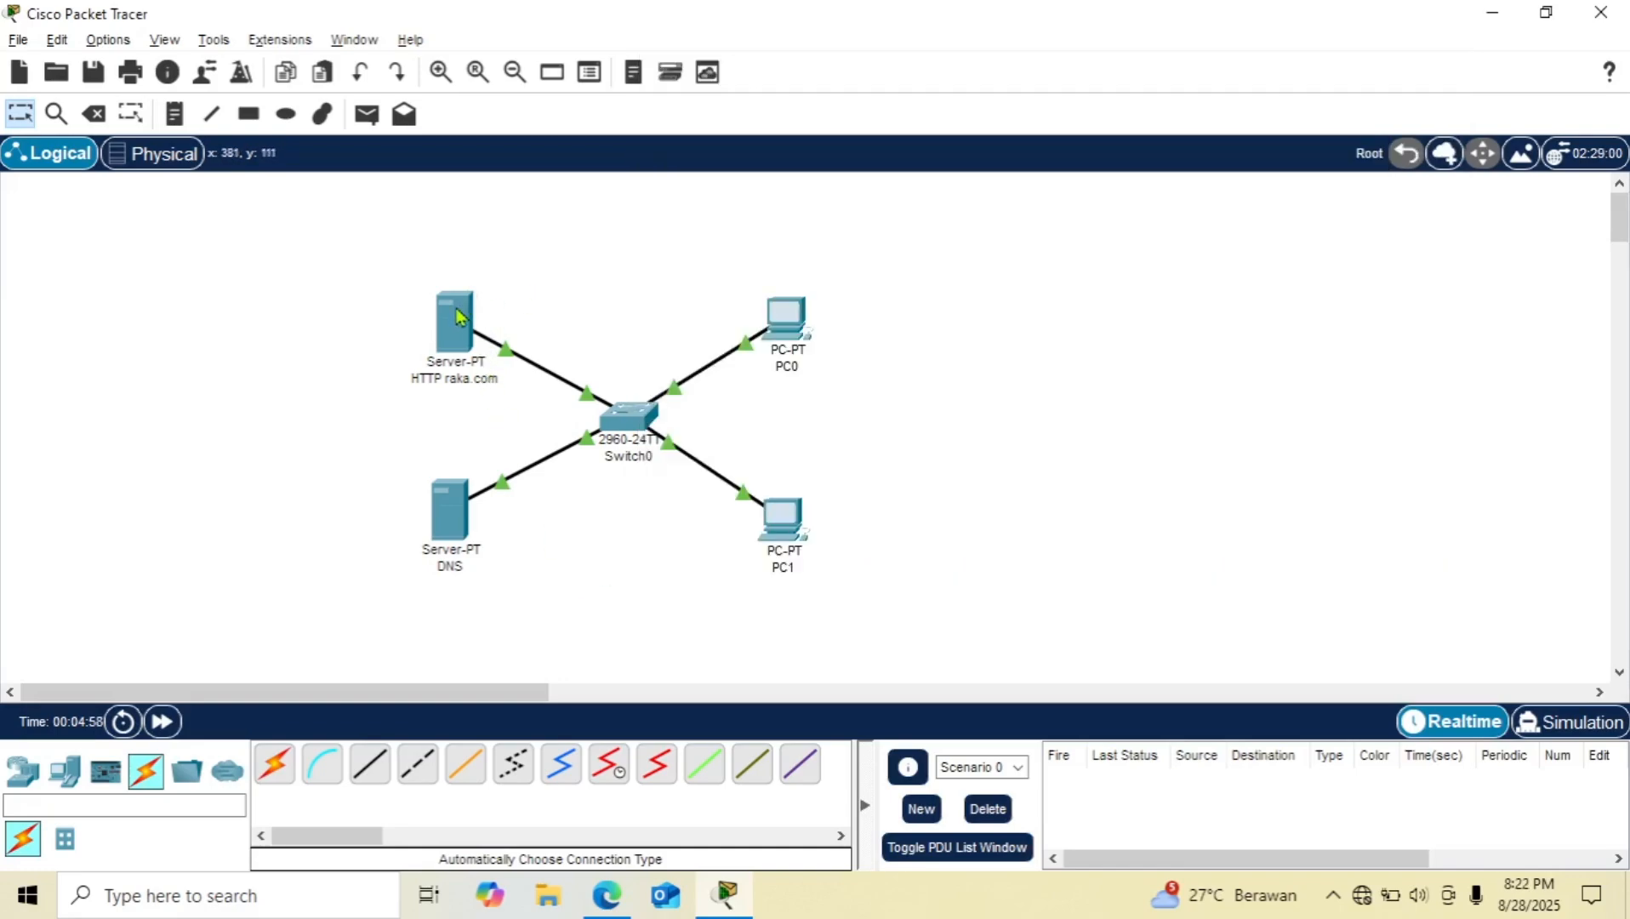
# Step: Give the HTTP raka.com server the static IPv4 address 192.168.1.1 with subnet mask 255.255.255.0
pyautogui.click(457, 317)
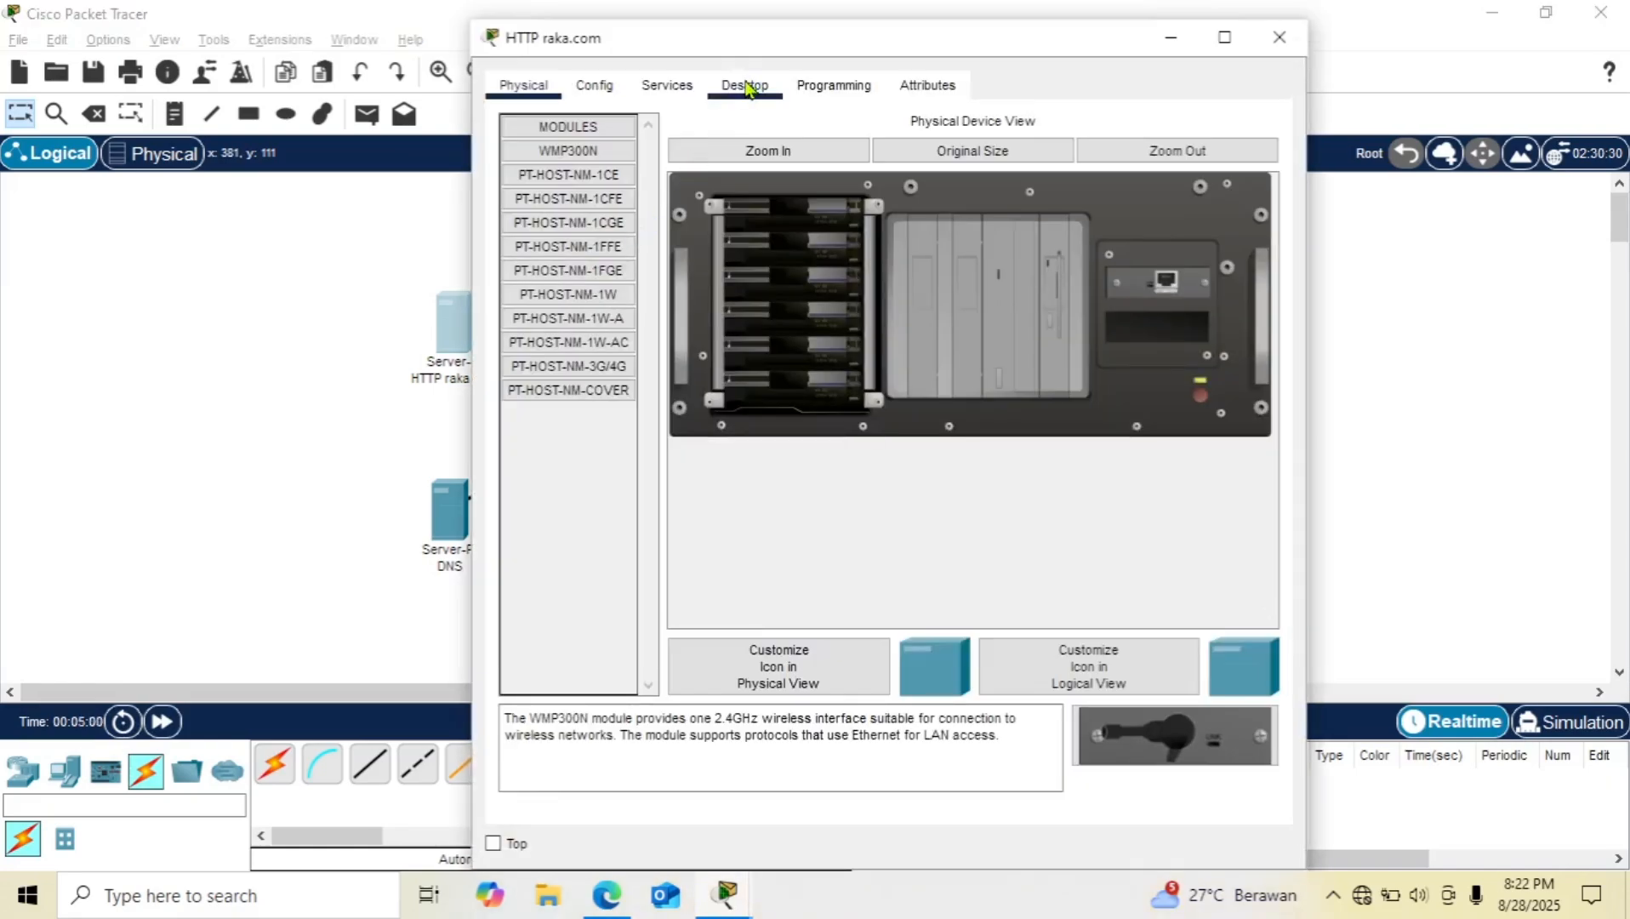
pyautogui.click(748, 89)
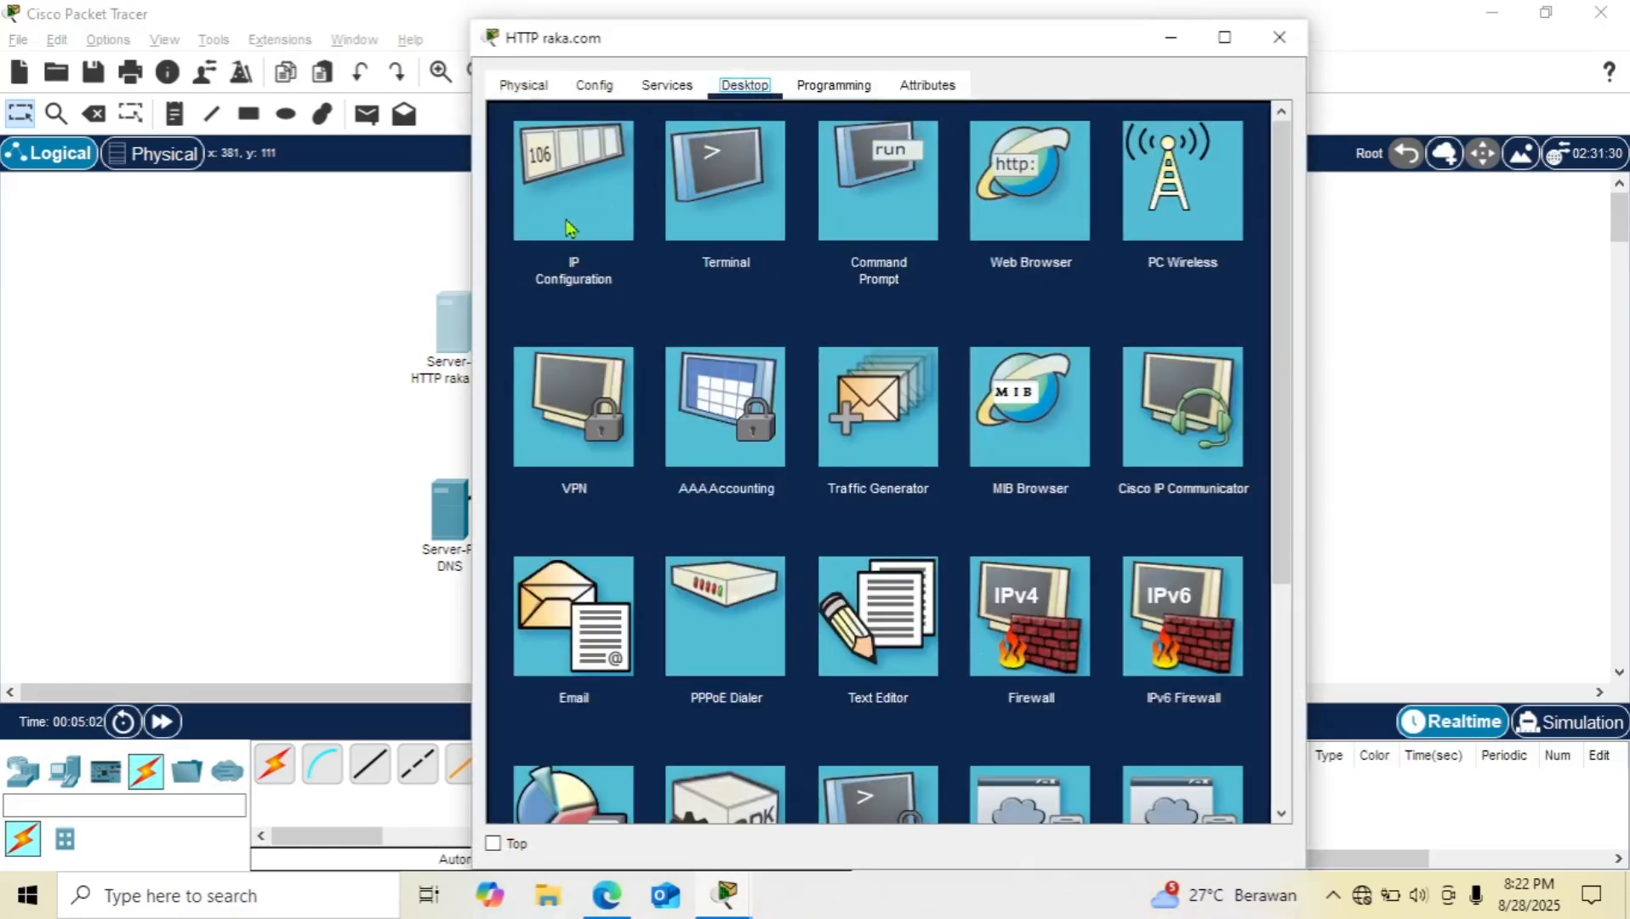
pyautogui.click(575, 189)
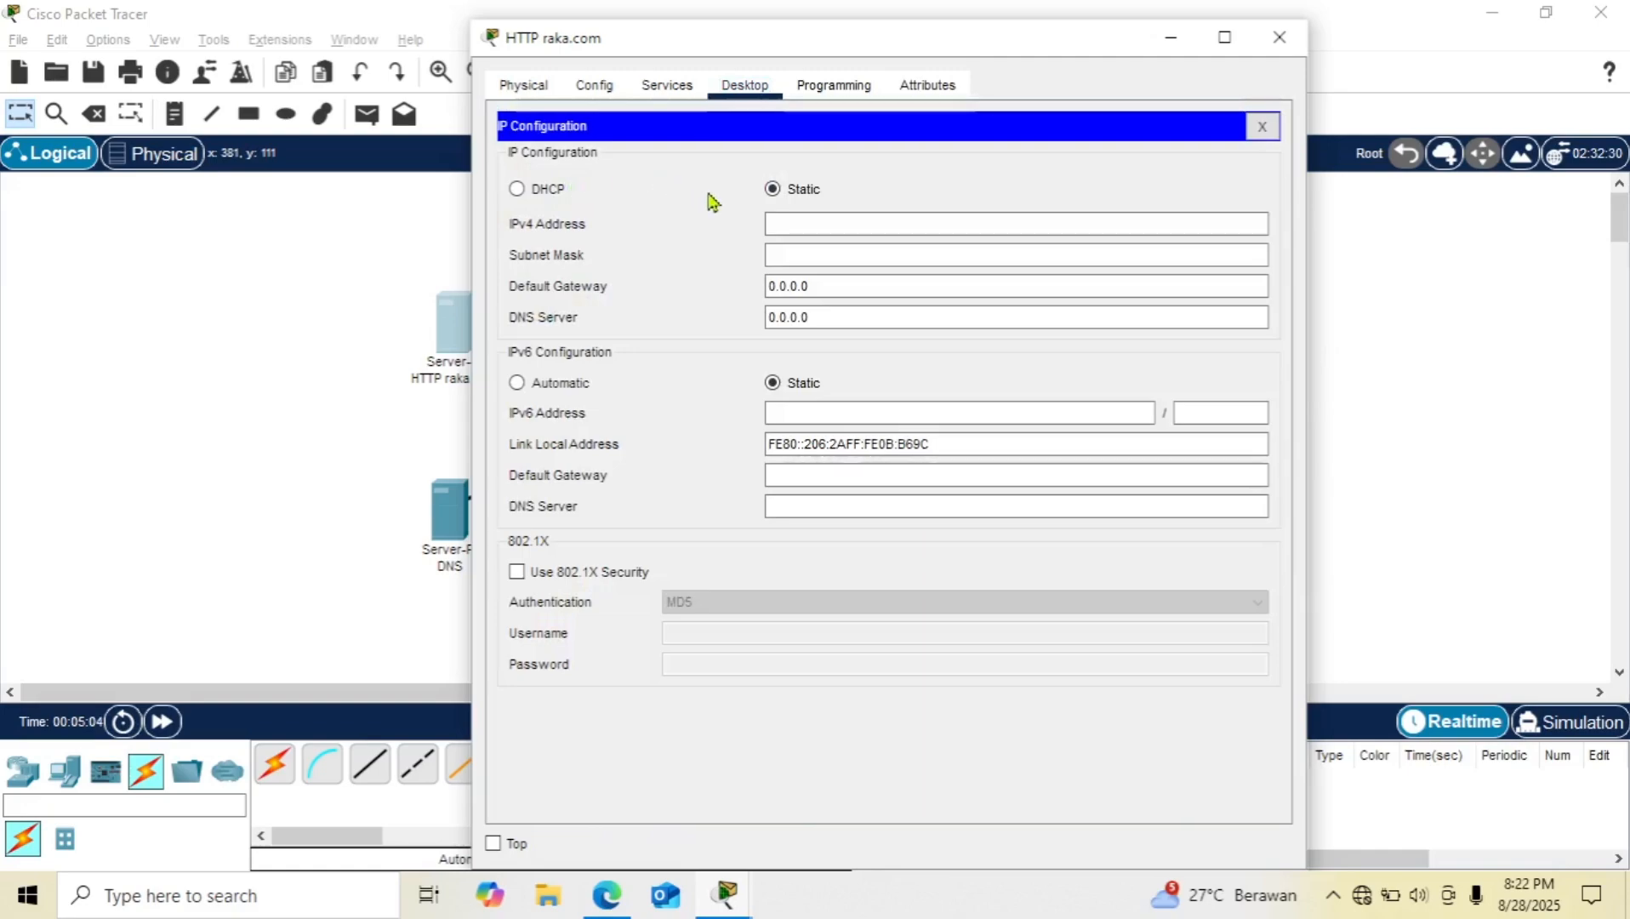
pyautogui.click(813, 216)
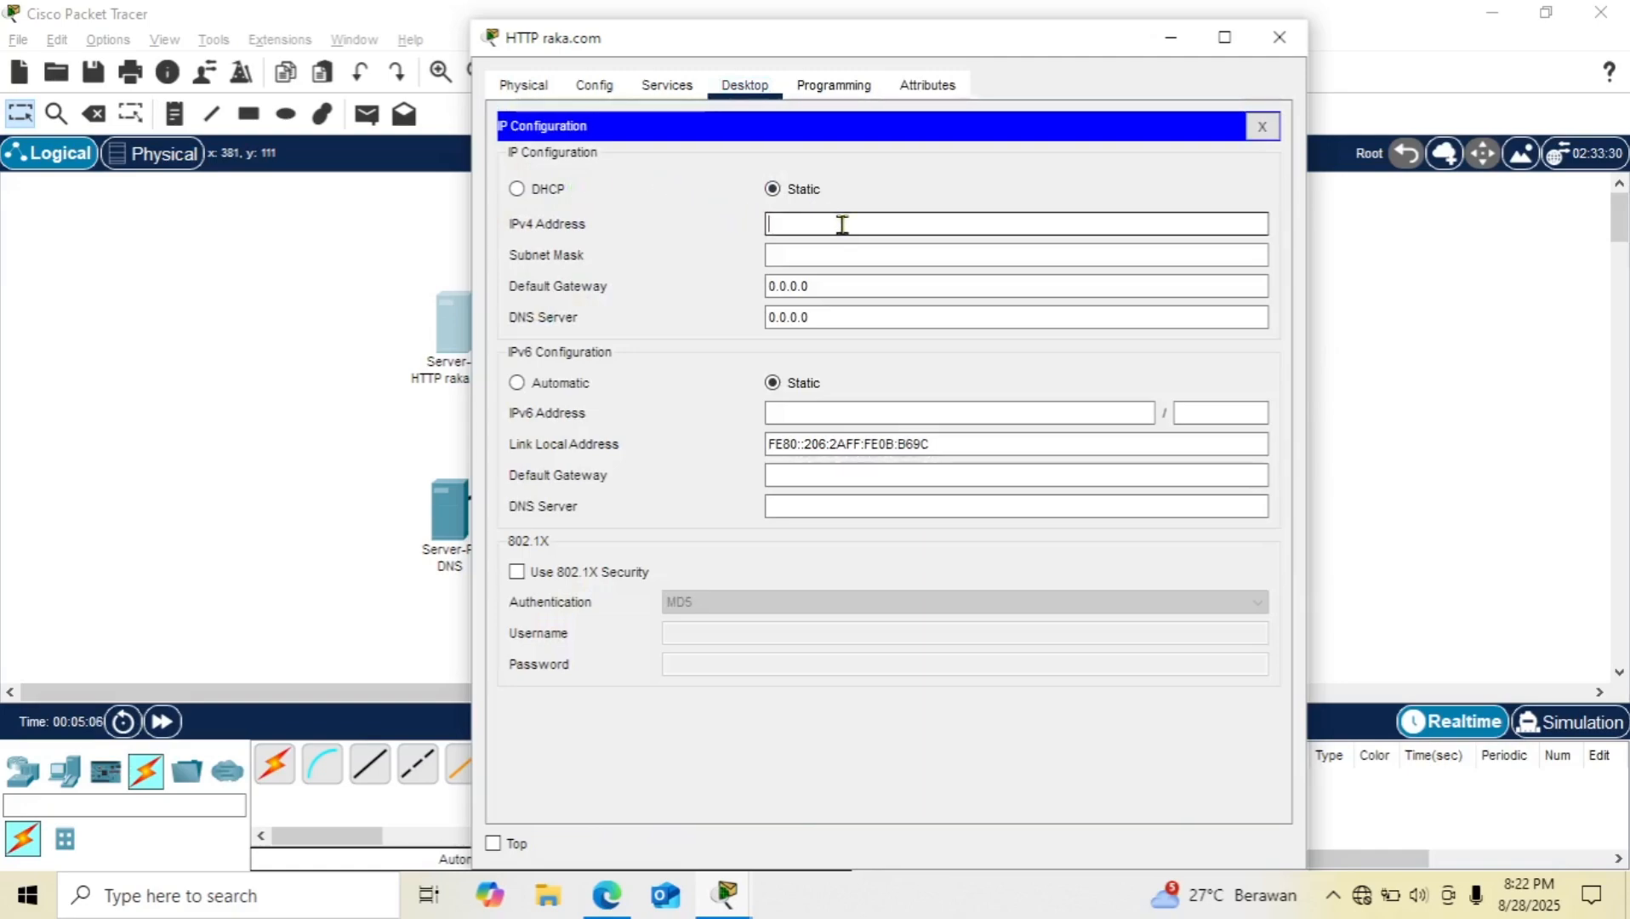
pyautogui.write('192.')
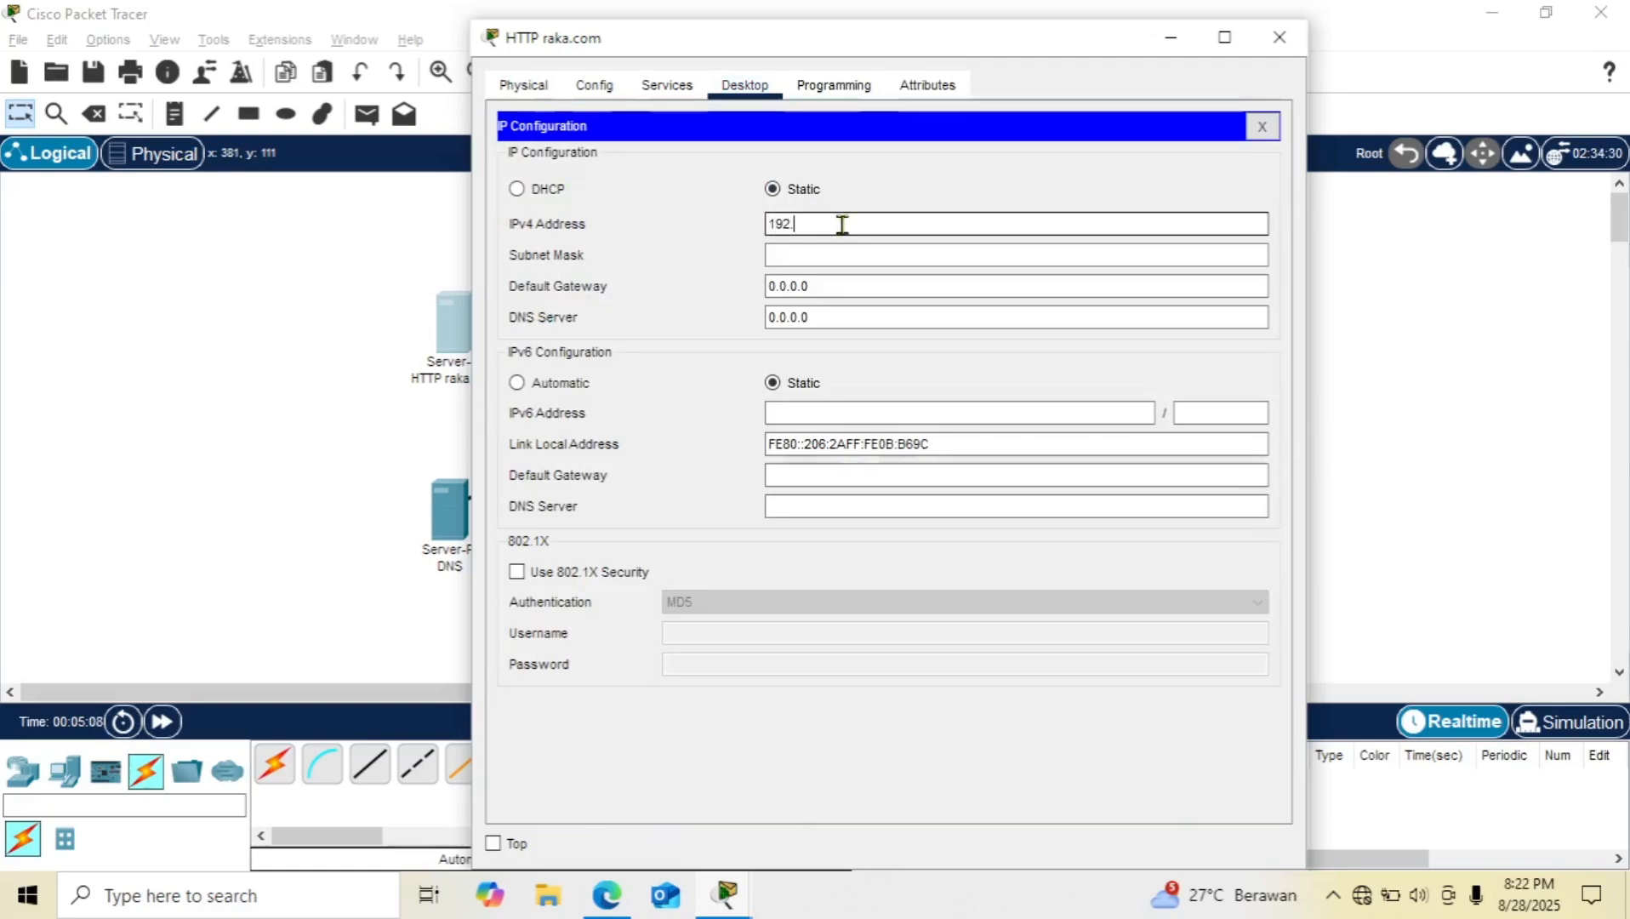
pyautogui.write('168.1.1')
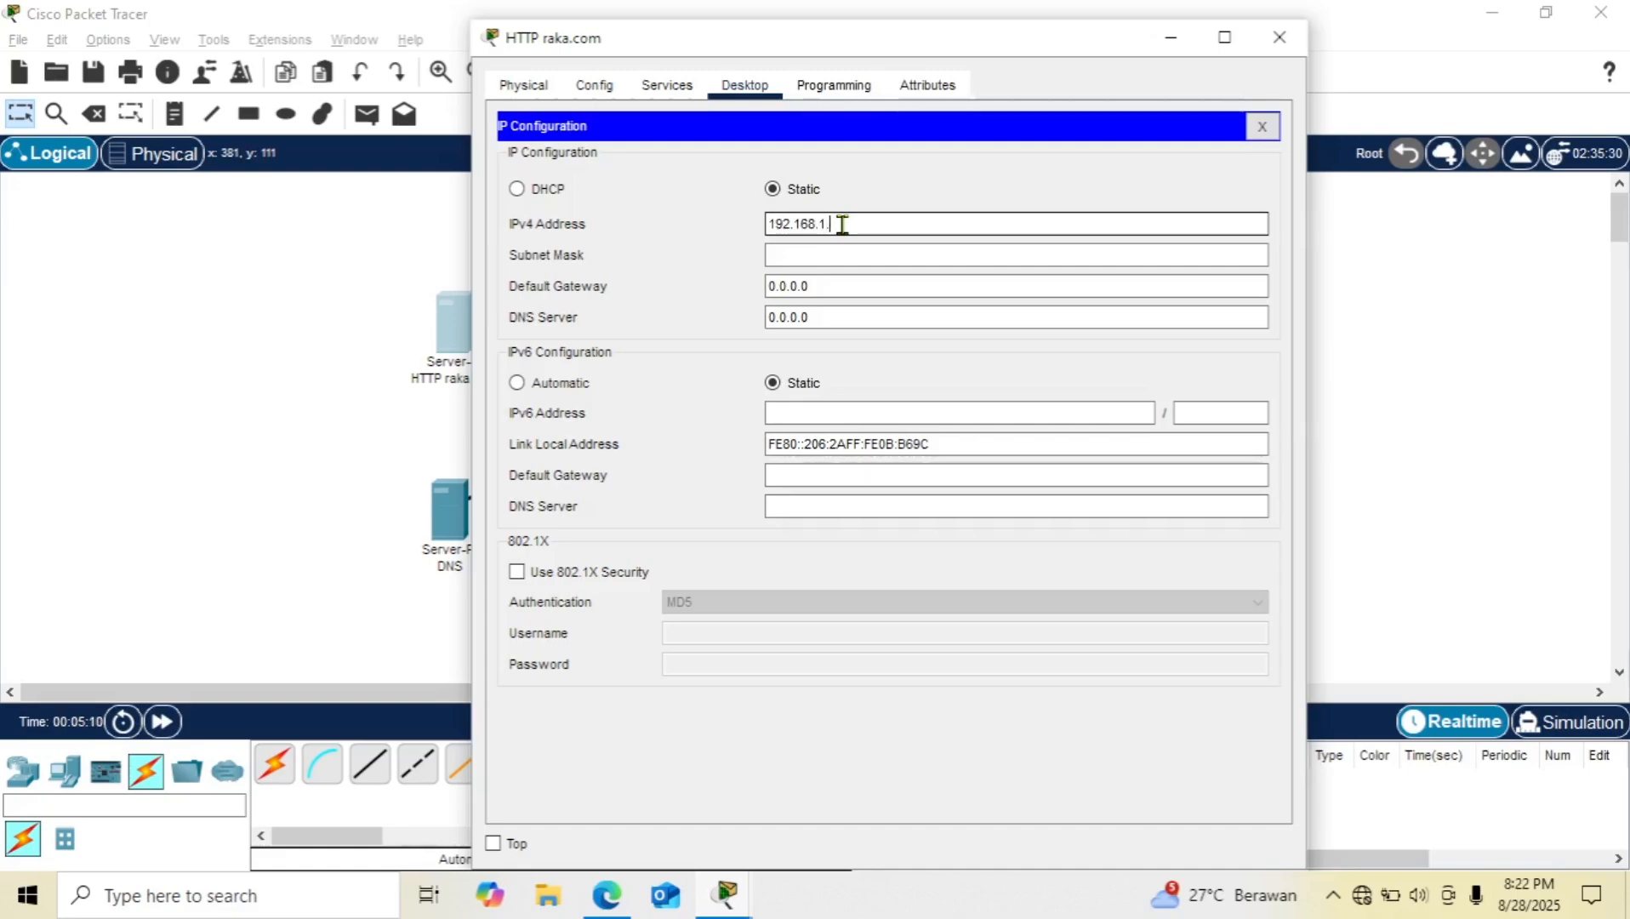
pyautogui.click(820, 263)
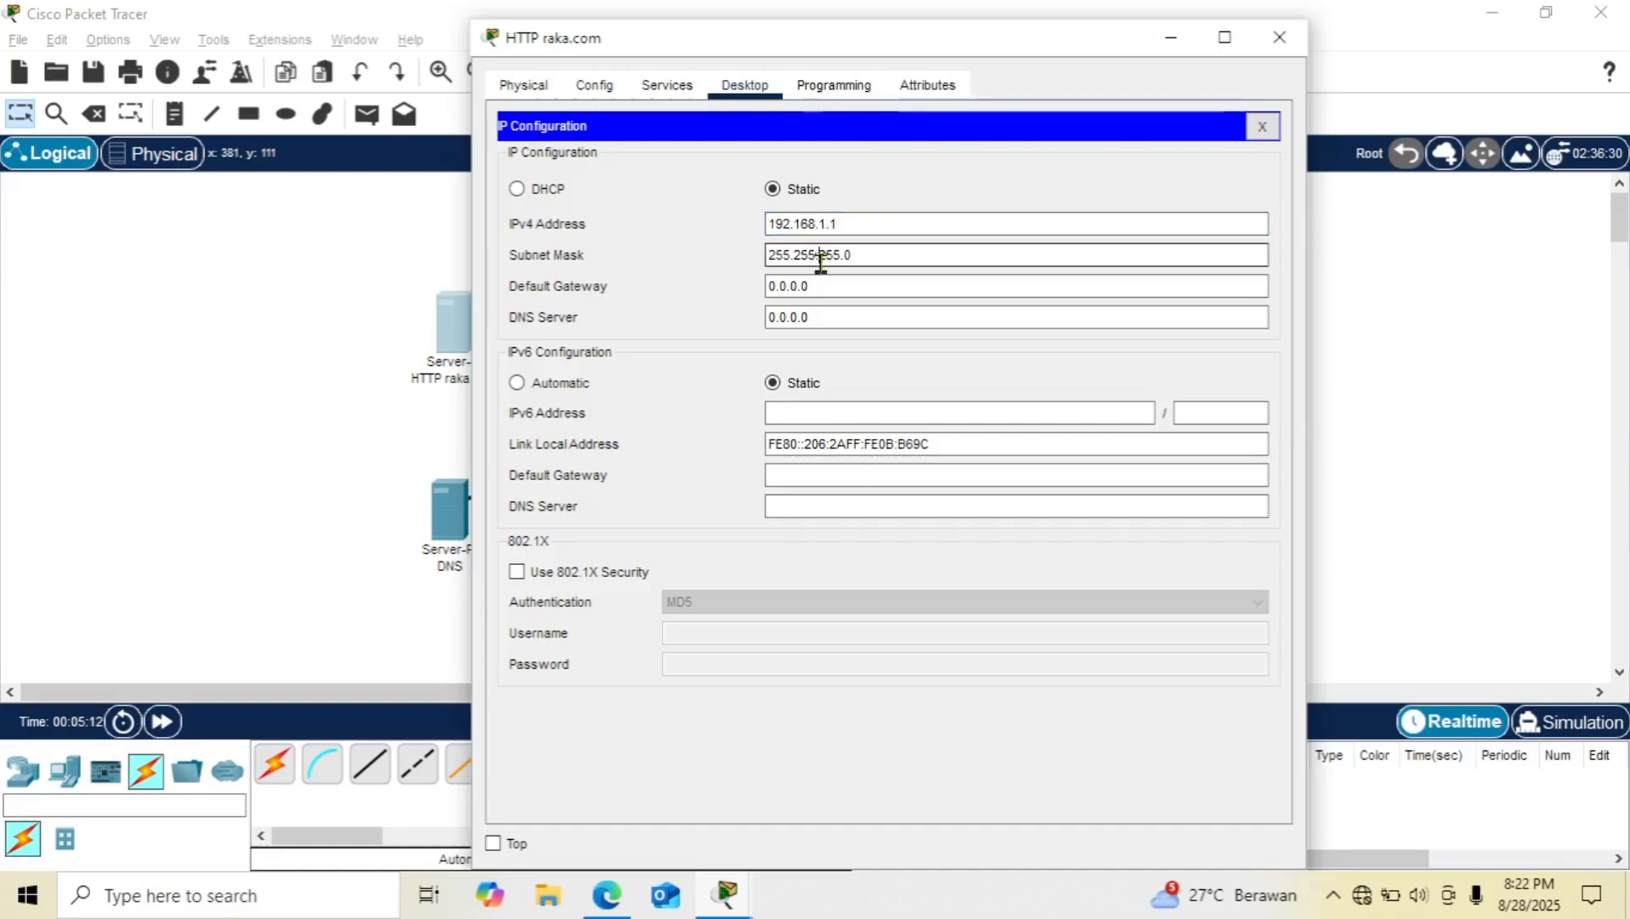
# Step: Set the HTTP server's IPv4 DNS server to 192.168.1.4 and close its configuration window
pyautogui.click(858, 306)
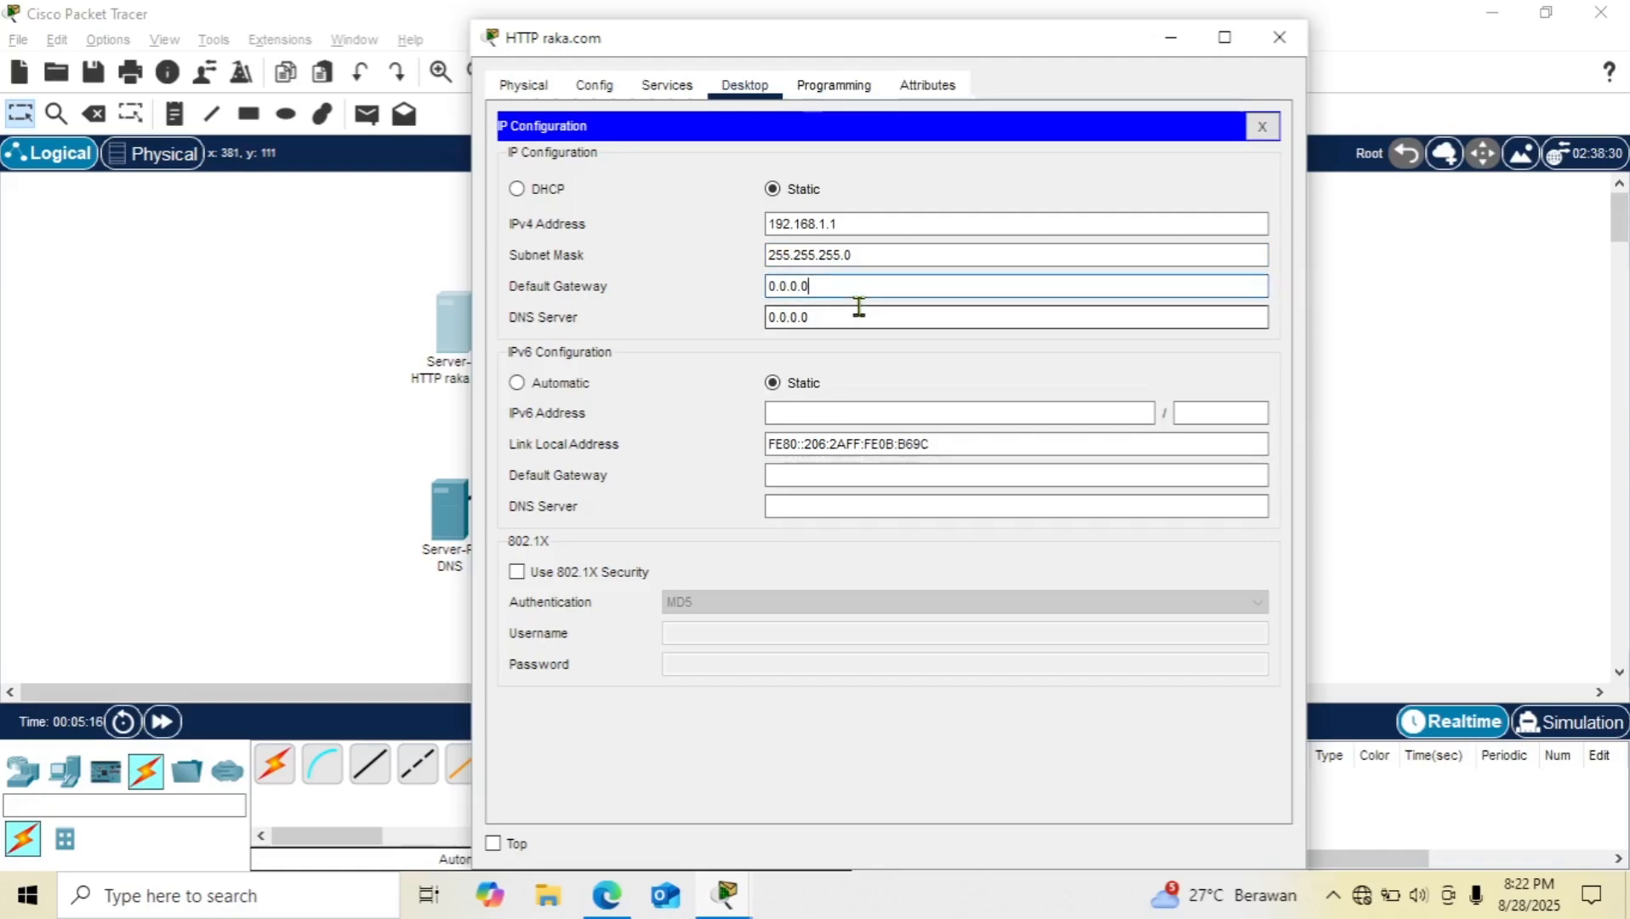
pyautogui.press('BackSpace')
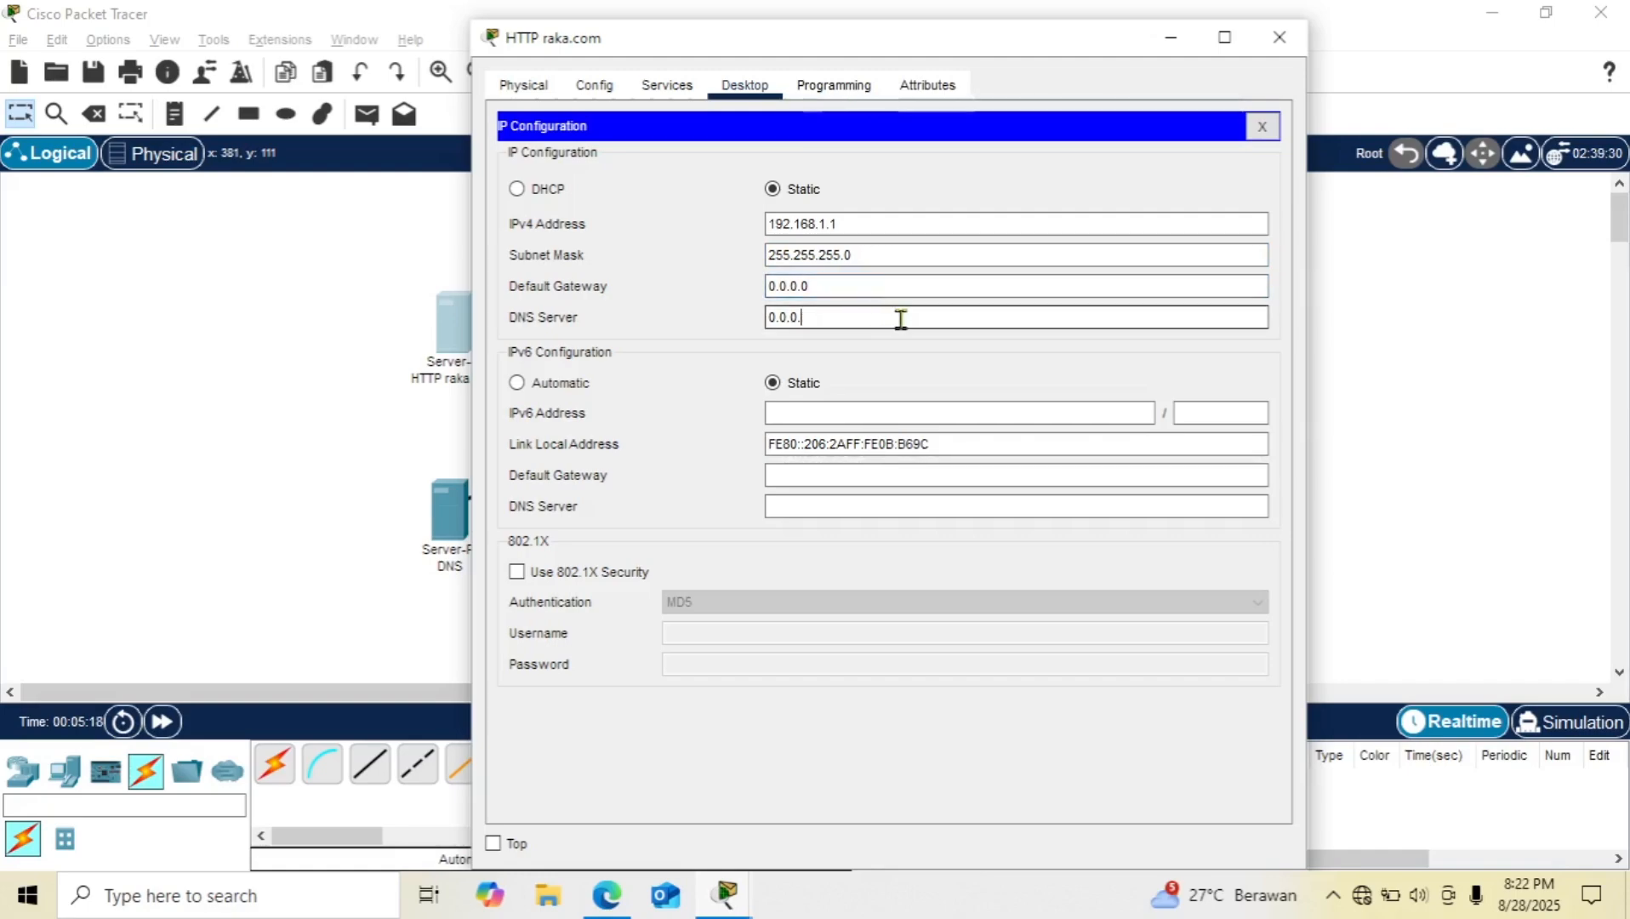
pyautogui.write('192.168.1.4')
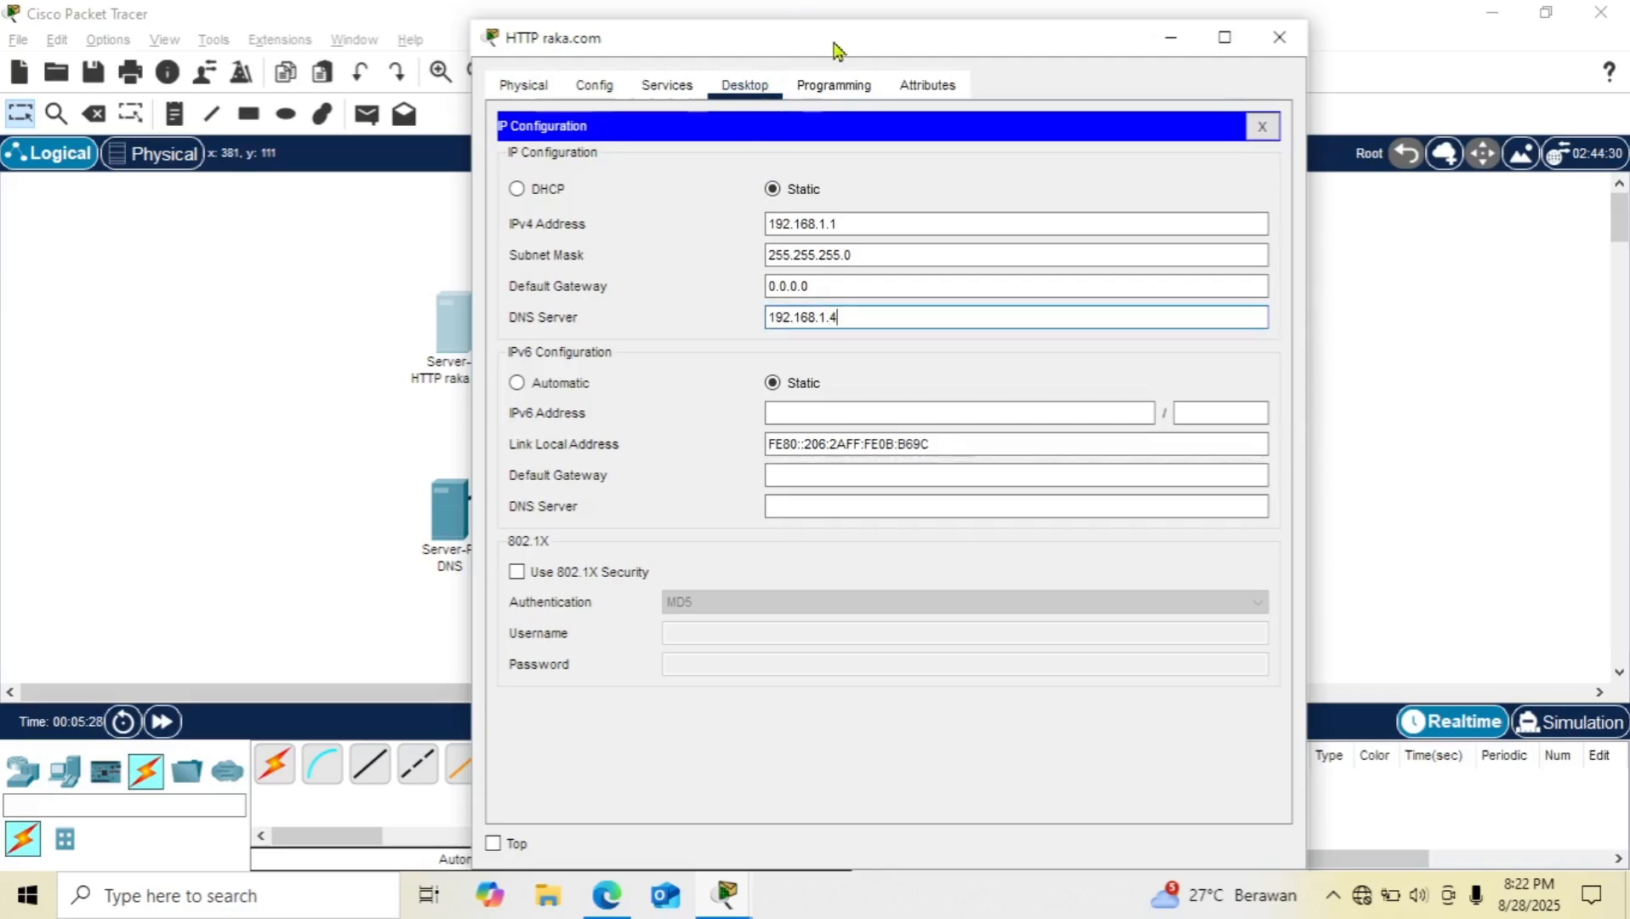
pyautogui.moveTo(837, 49); pyautogui.dragTo(897, 50)
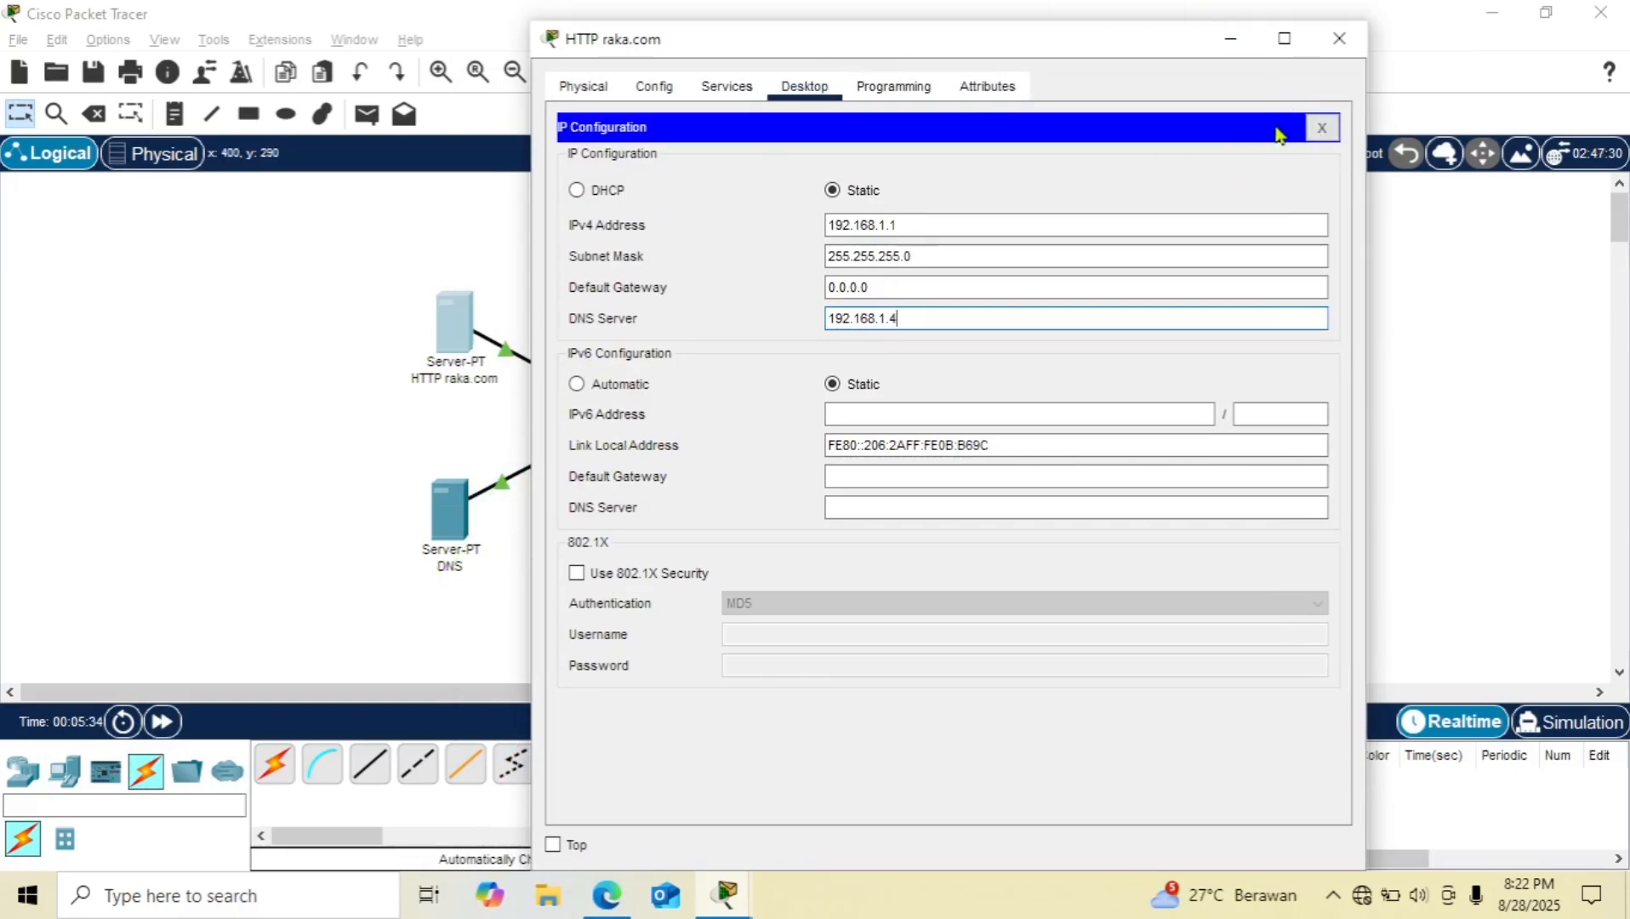
pyautogui.click(1321, 125)
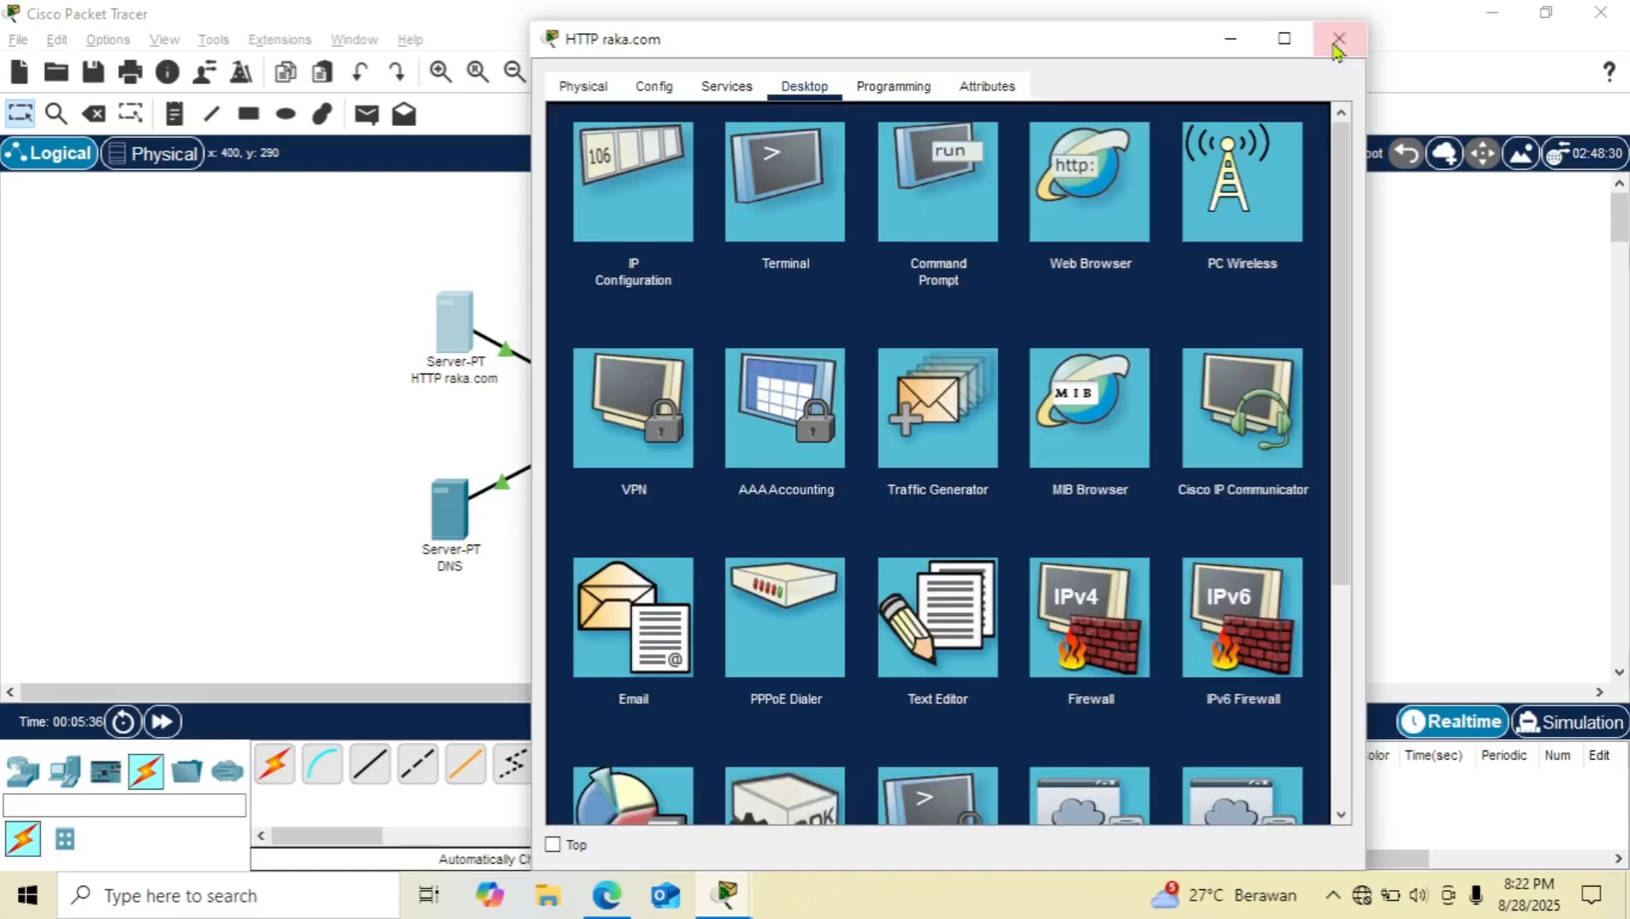
pyautogui.click(1334, 49)
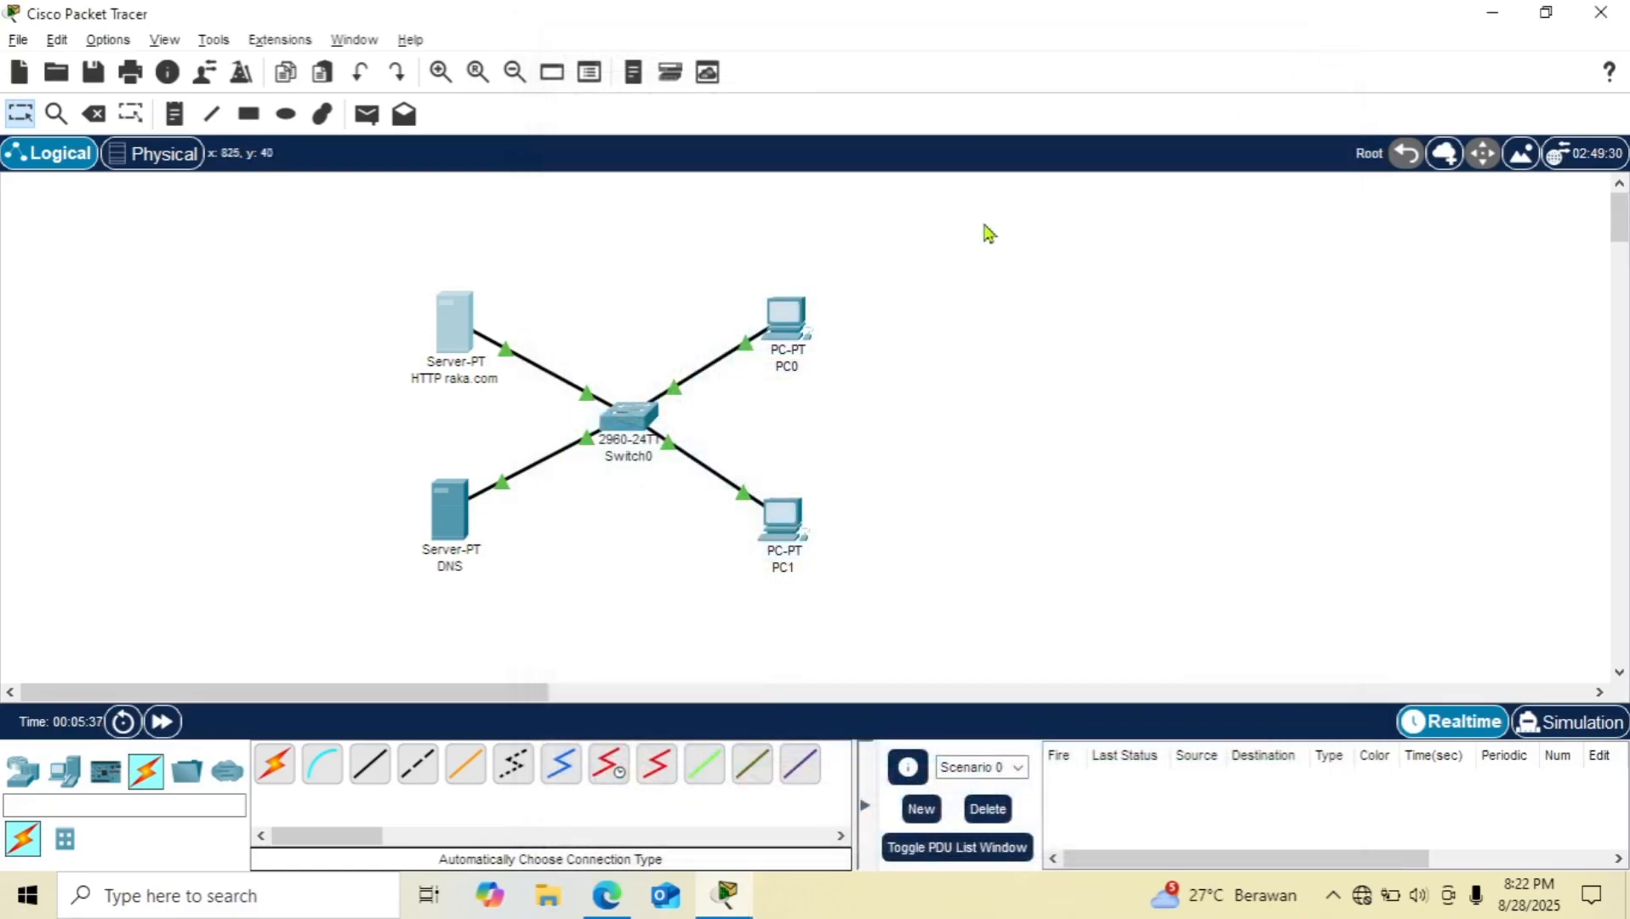
# Step: Give PC0 the static IPv4 address 192.168.1.2 with subnet mask 255.255.255.0
pyautogui.click(792, 321)
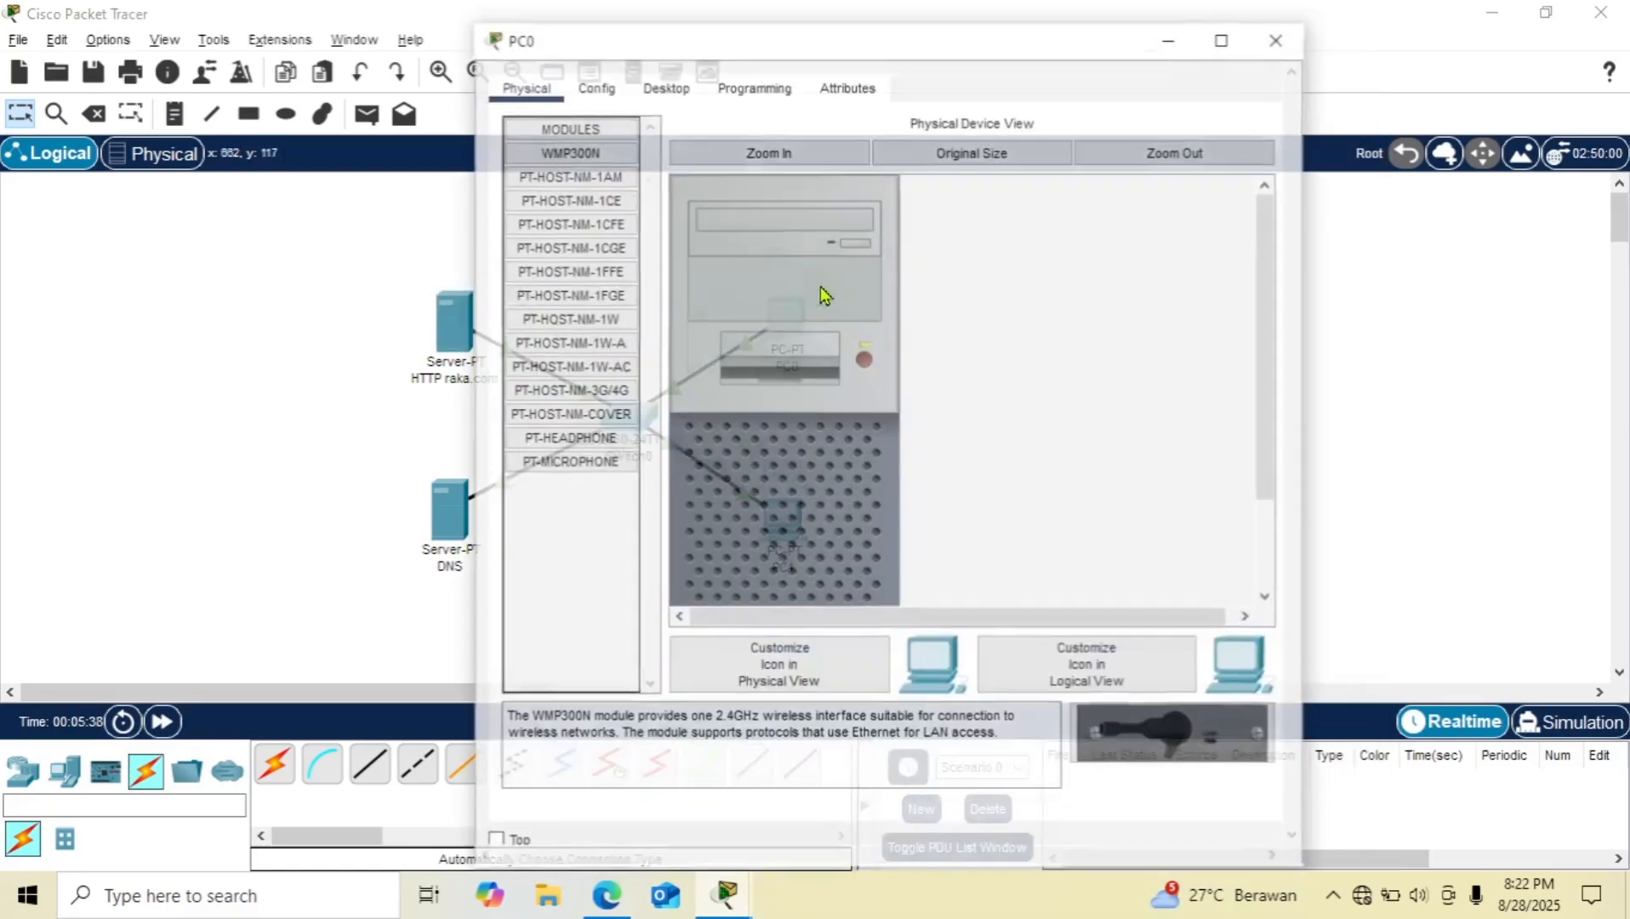
pyautogui.click(676, 90)
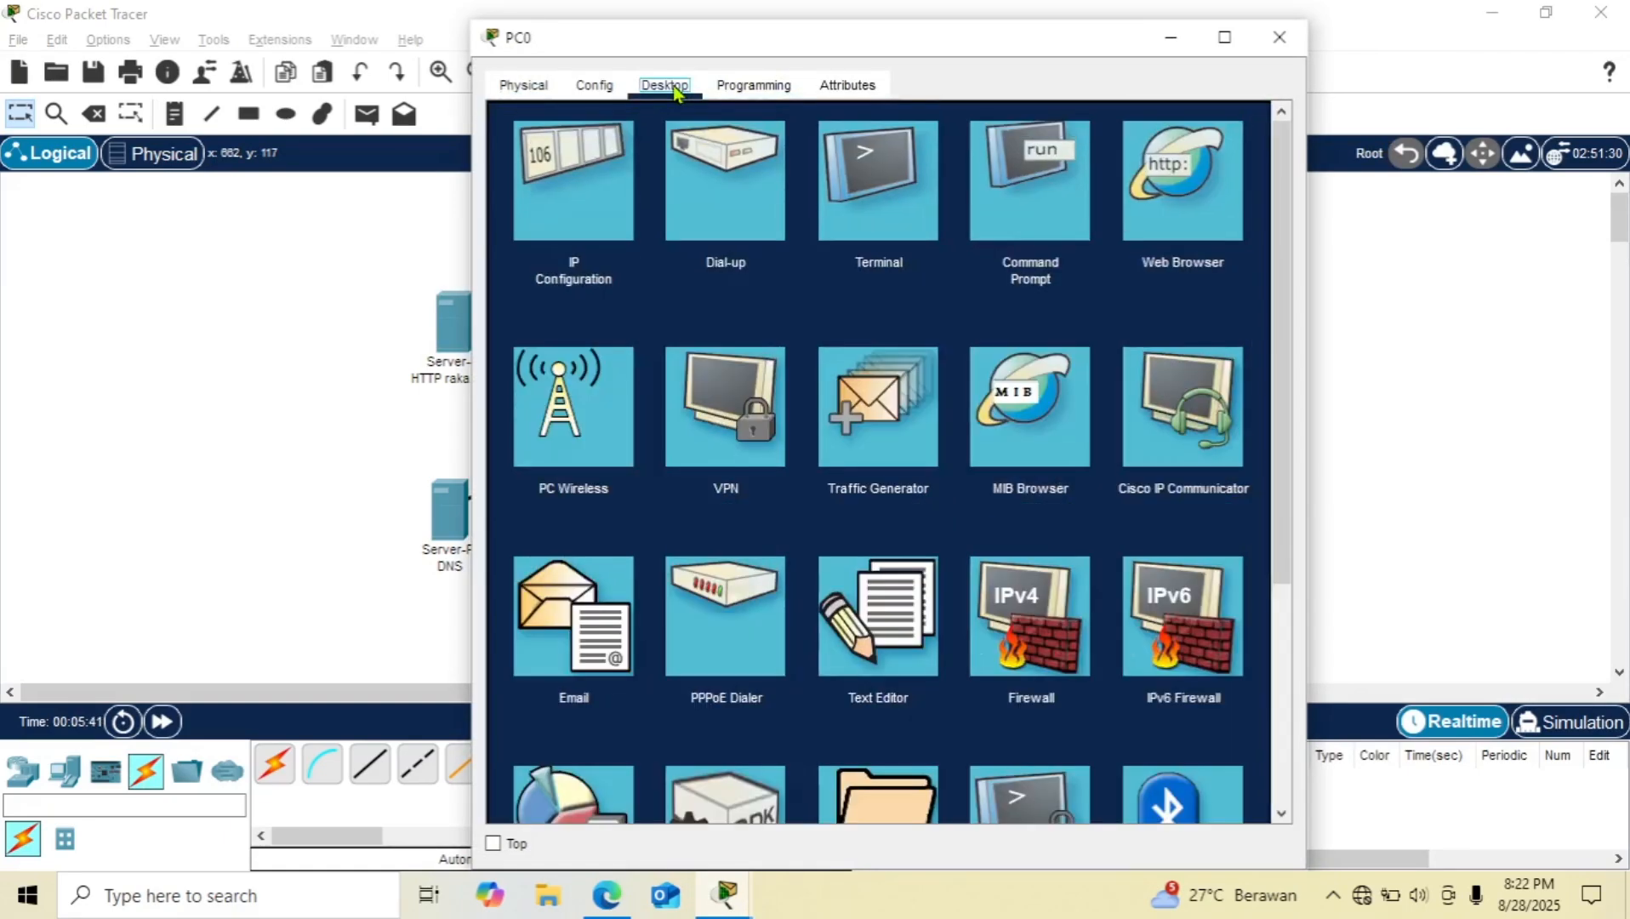
pyautogui.click(585, 208)
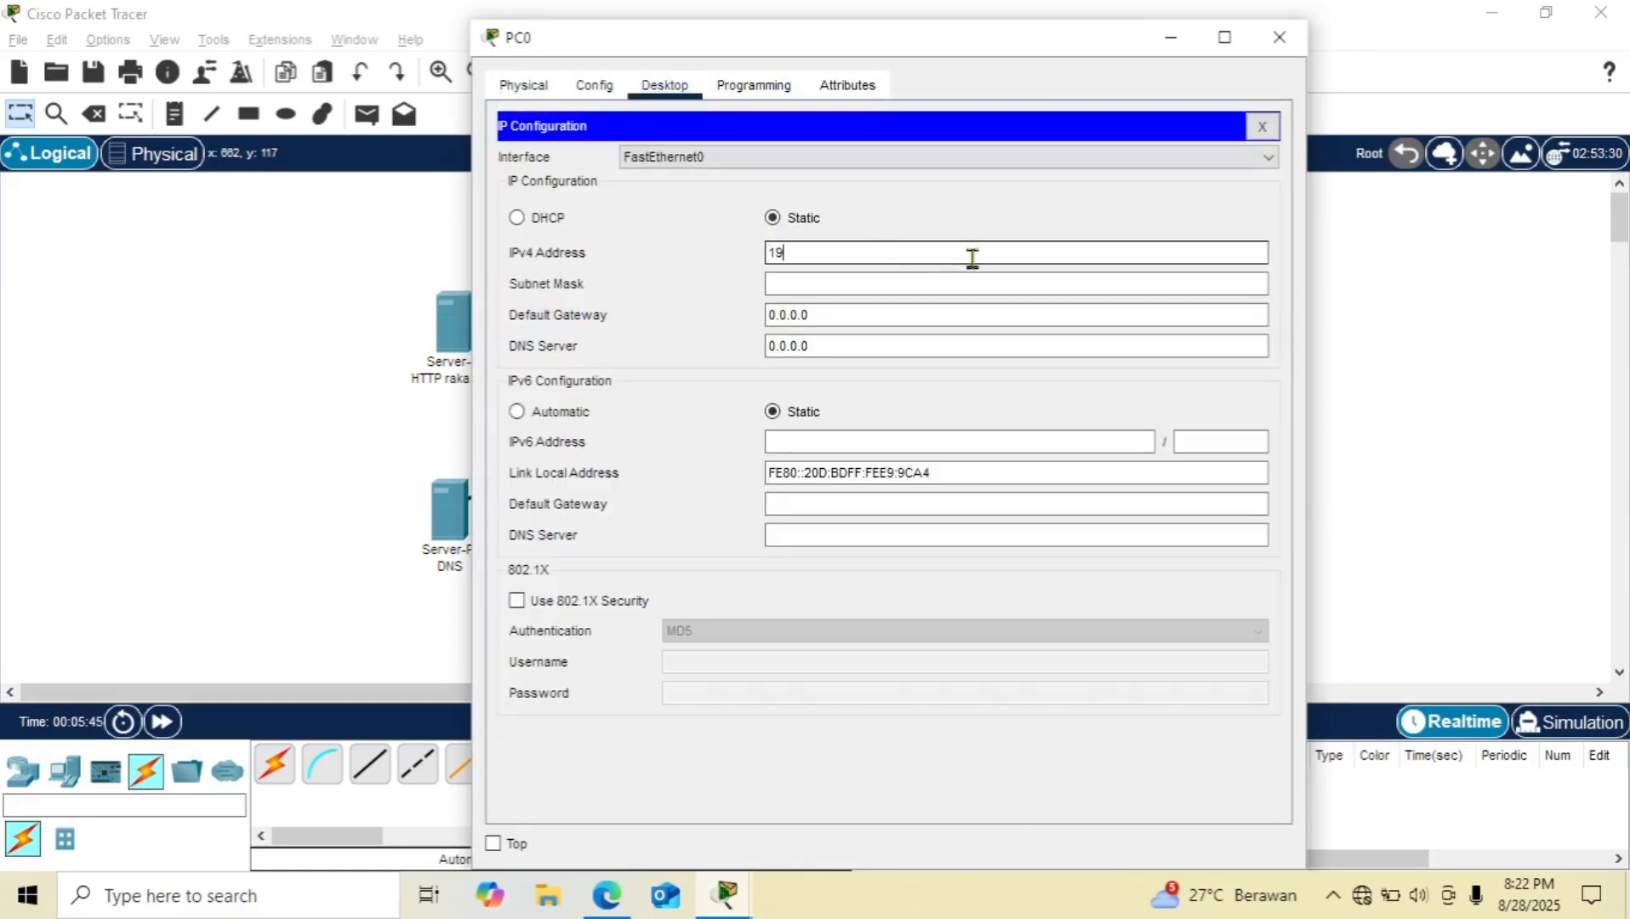
pyautogui.write('192.168.1.2')
pyautogui.click(819, 284)
# Step: Set PC0's IPv4 DNS server to 192.168.1.4 and close its configuration window
pyautogui.click(861, 349)
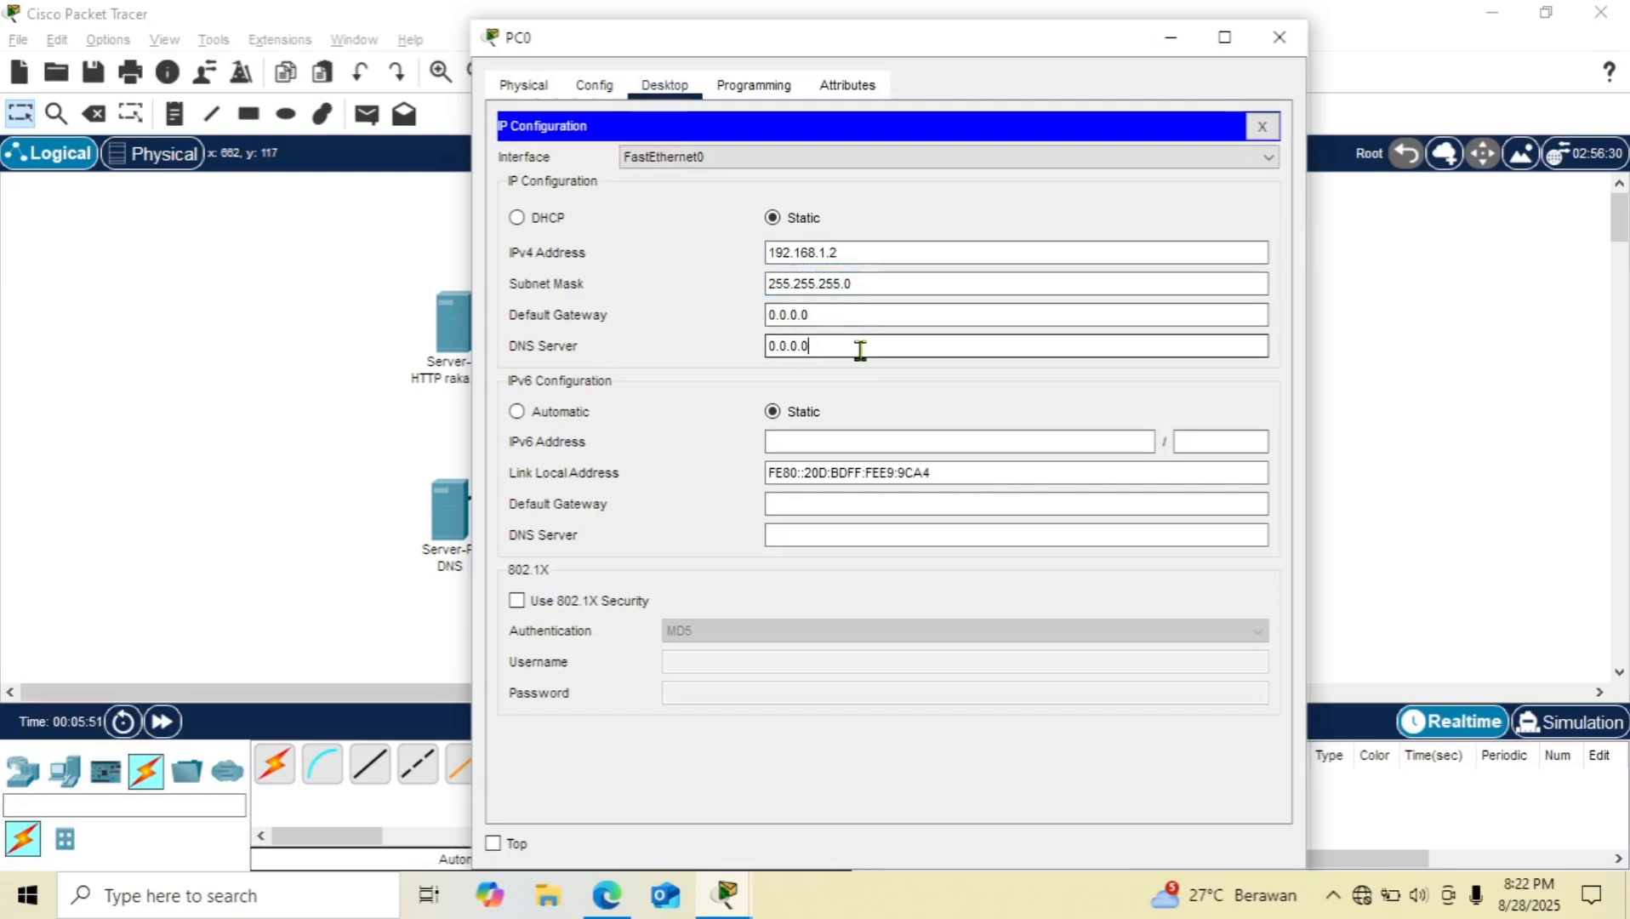
pyautogui.press('BackSpace')
pyautogui.press('BackSpace')
pyautogui.press('BackSpace')
pyautogui.press('BackSpace')
pyautogui.press('BackSpace')
pyautogui.press('BackSpace')
pyautogui.press('BackSpace')
pyautogui.write('192.168.1.4')
pyautogui.click(1262, 126)
pyautogui.click(1280, 36)
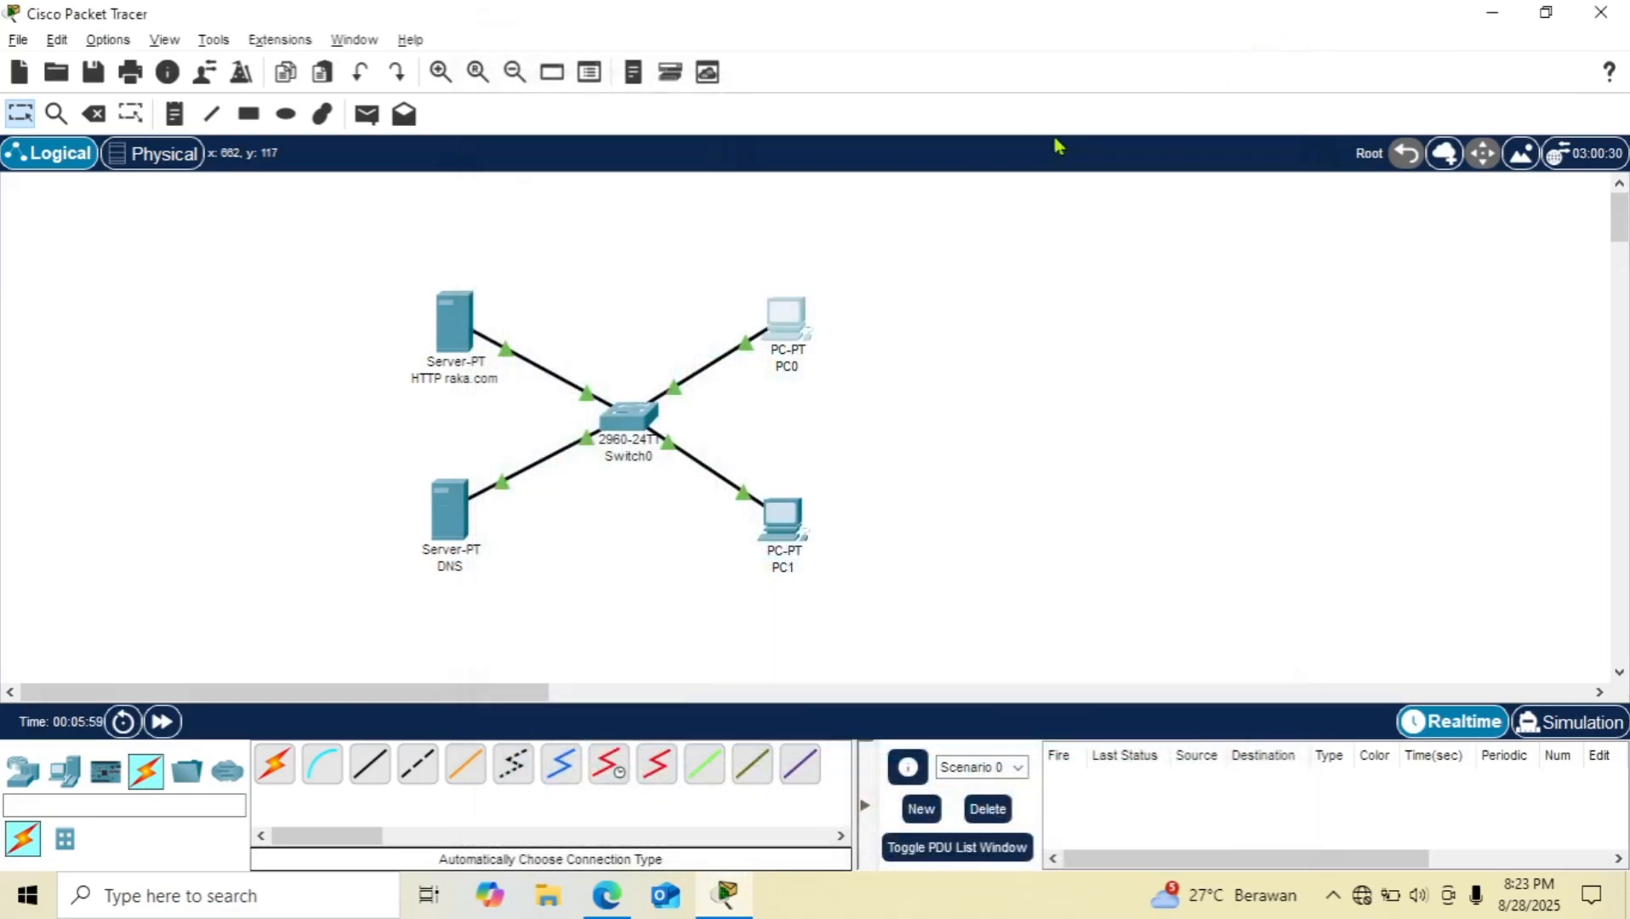
# Step: Give PC1 the static IPv4 address 192.168.1.3 with subnet mask 255.255.255.0
pyautogui.click(804, 516)
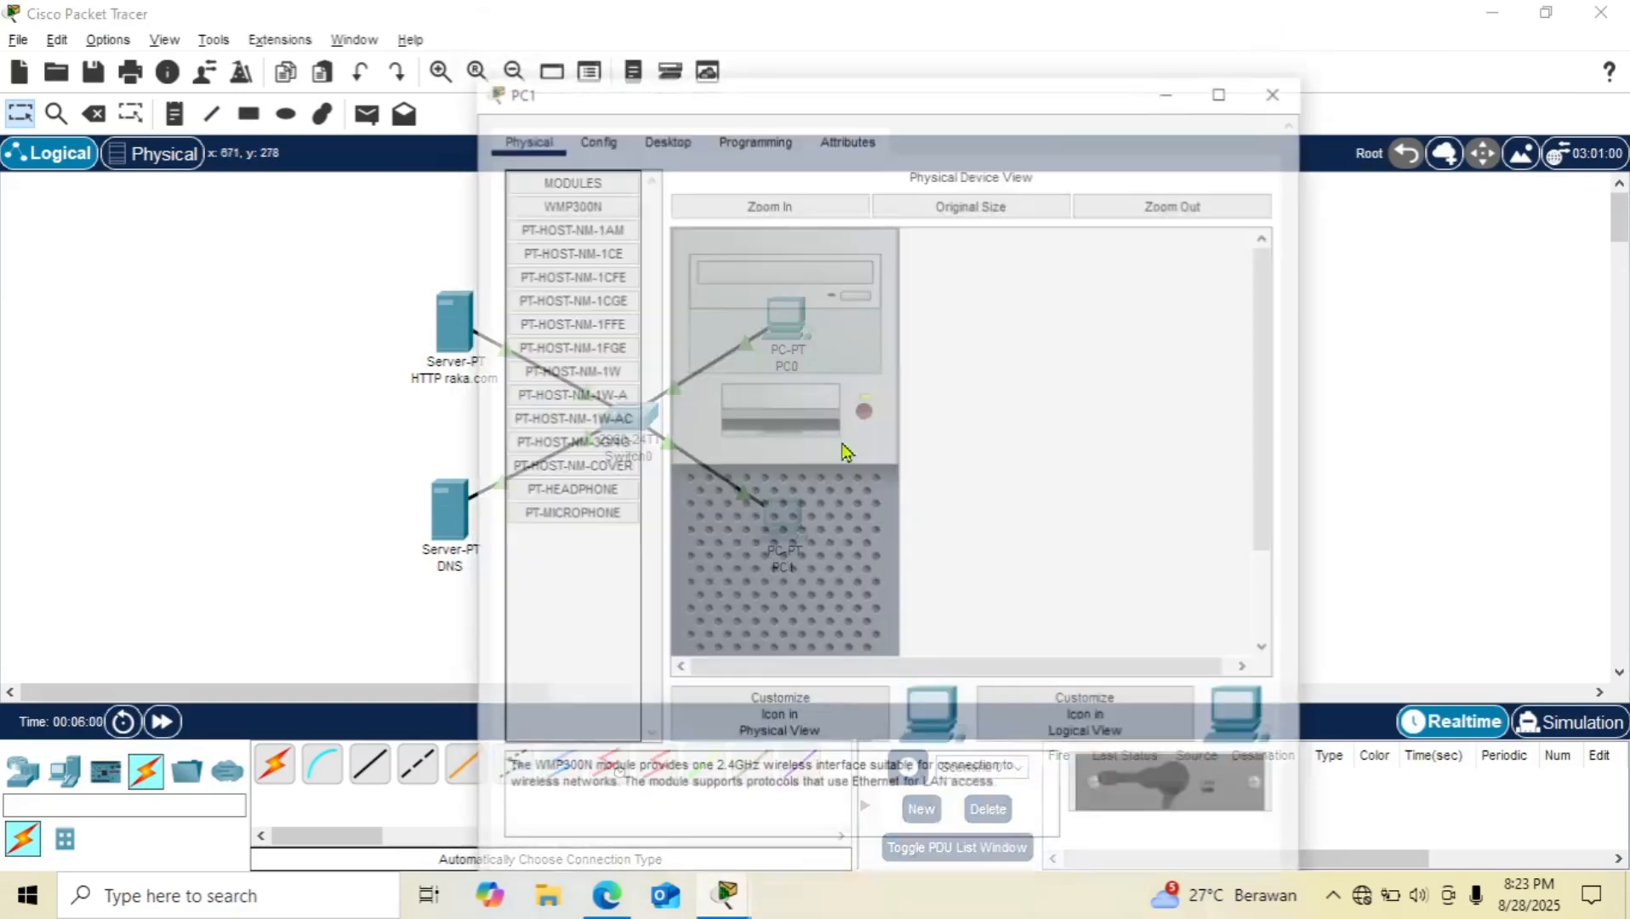
pyautogui.click(685, 83)
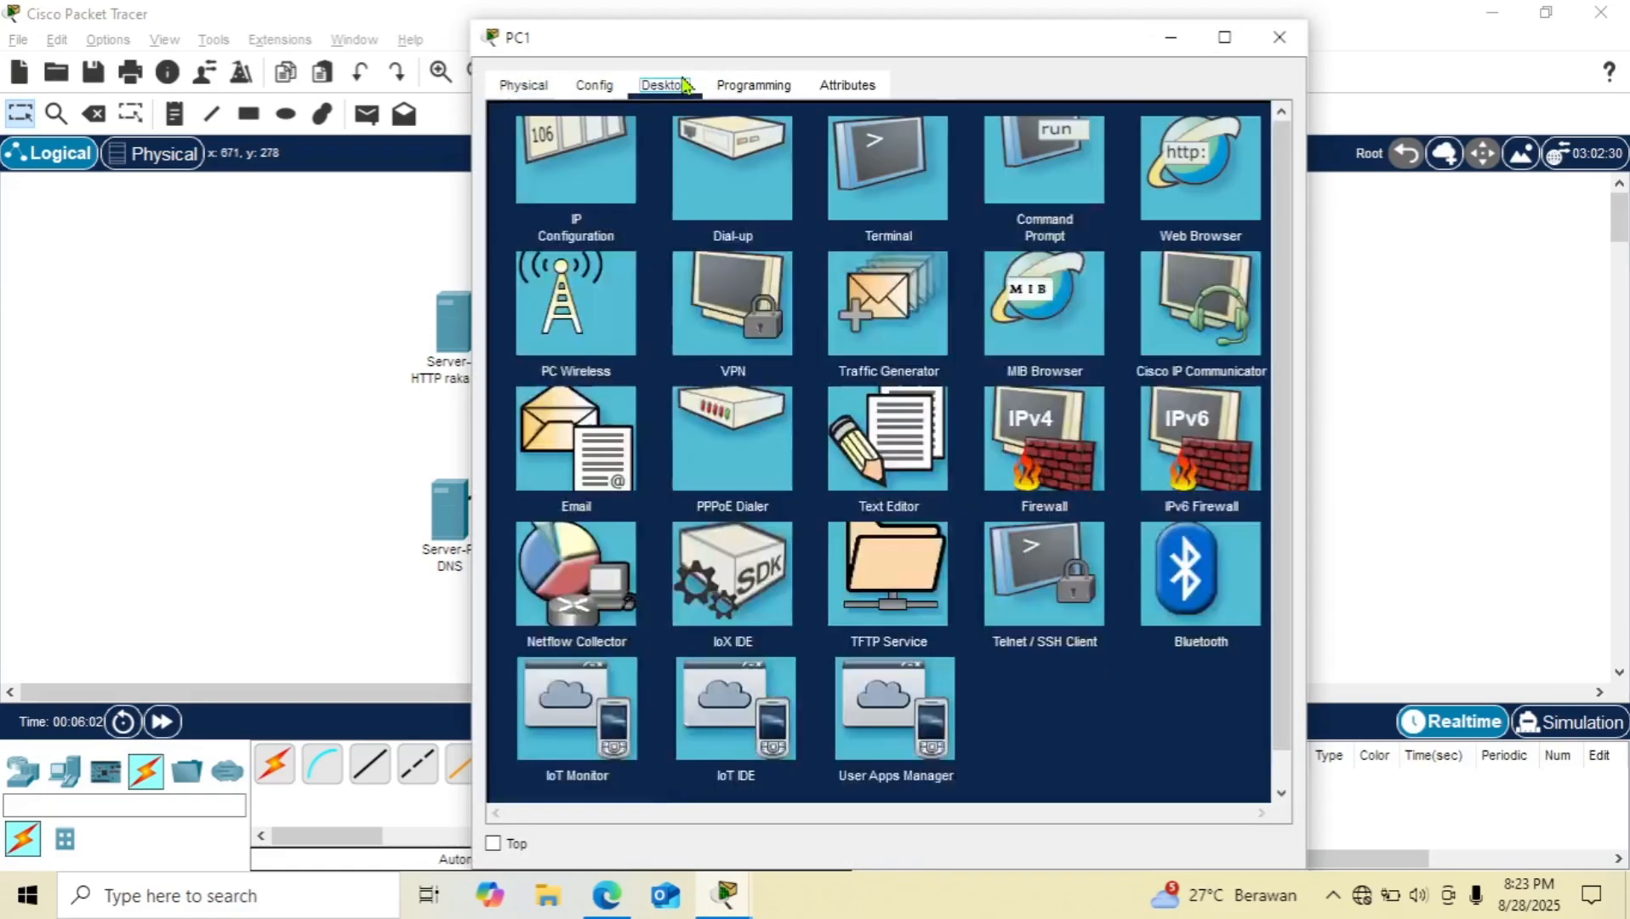
pyautogui.click(598, 221)
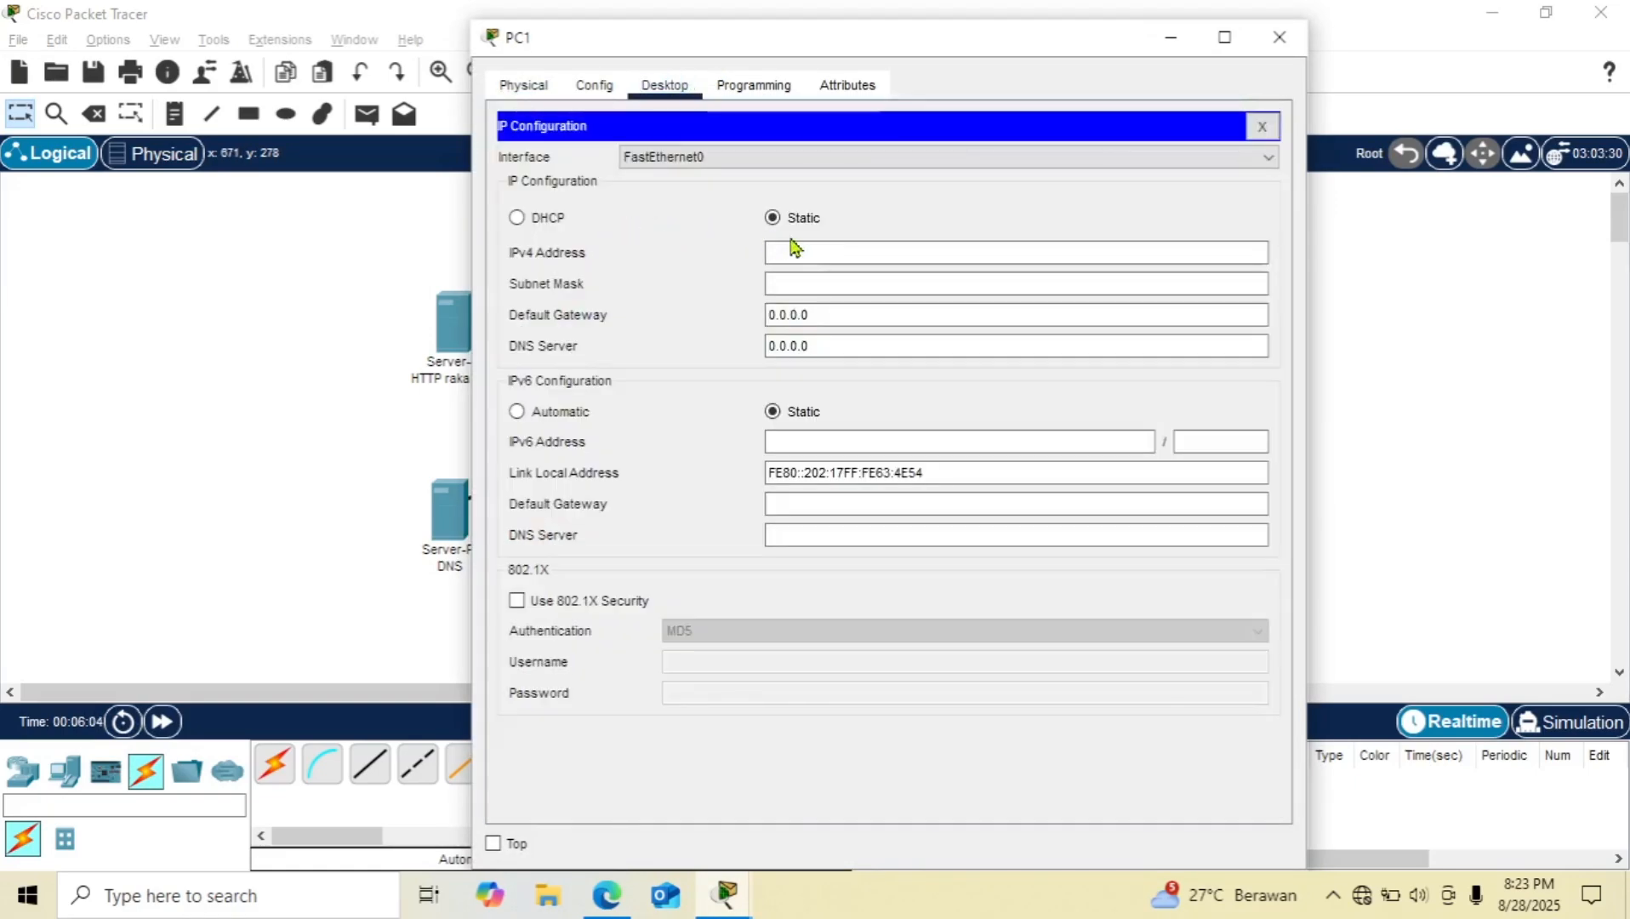
pyautogui.click(833, 254)
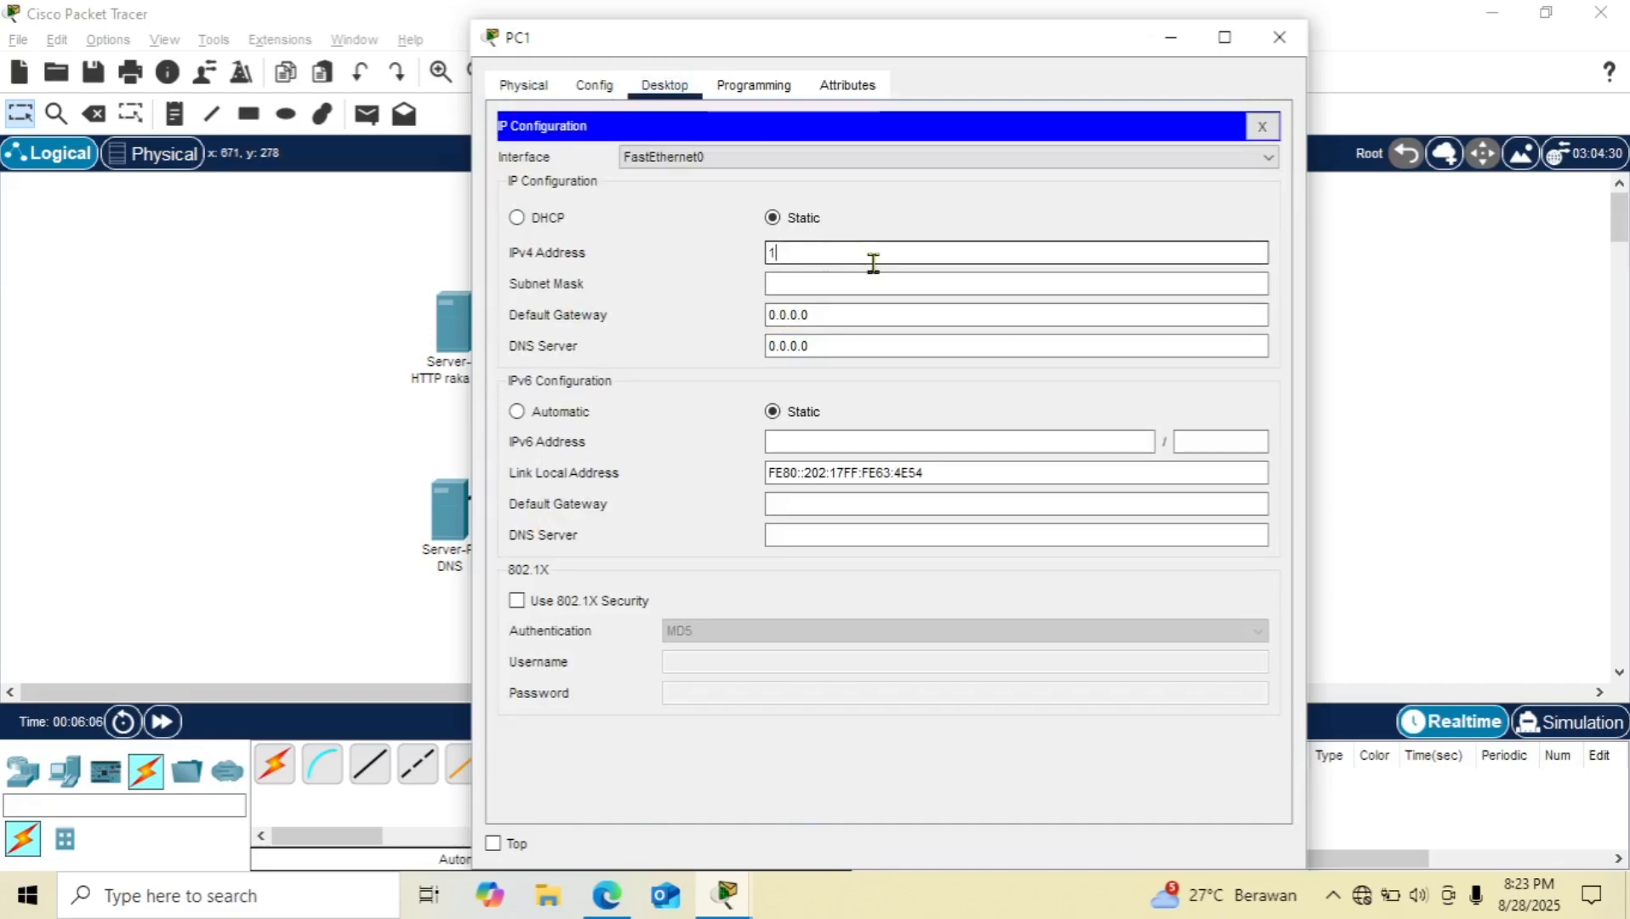
pyautogui.write('192.168.1.3')
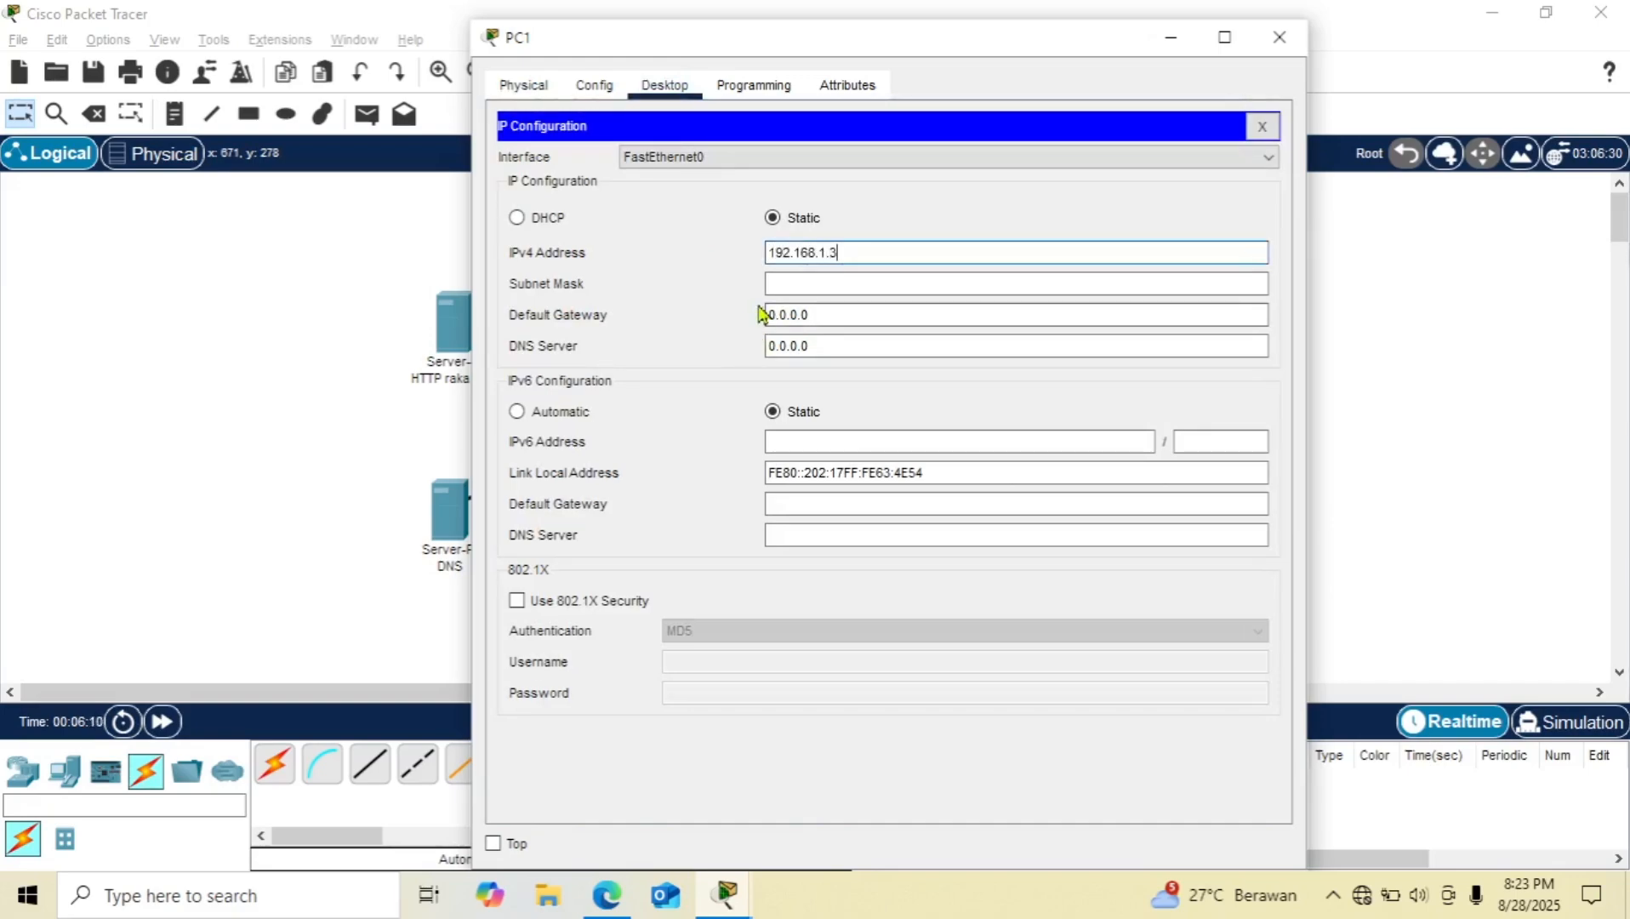
pyautogui.click(849, 287)
# Step: Set PC1's IPv4 DNS server to 192.168.1.4 and close its configuration window
pyautogui.click(866, 339)
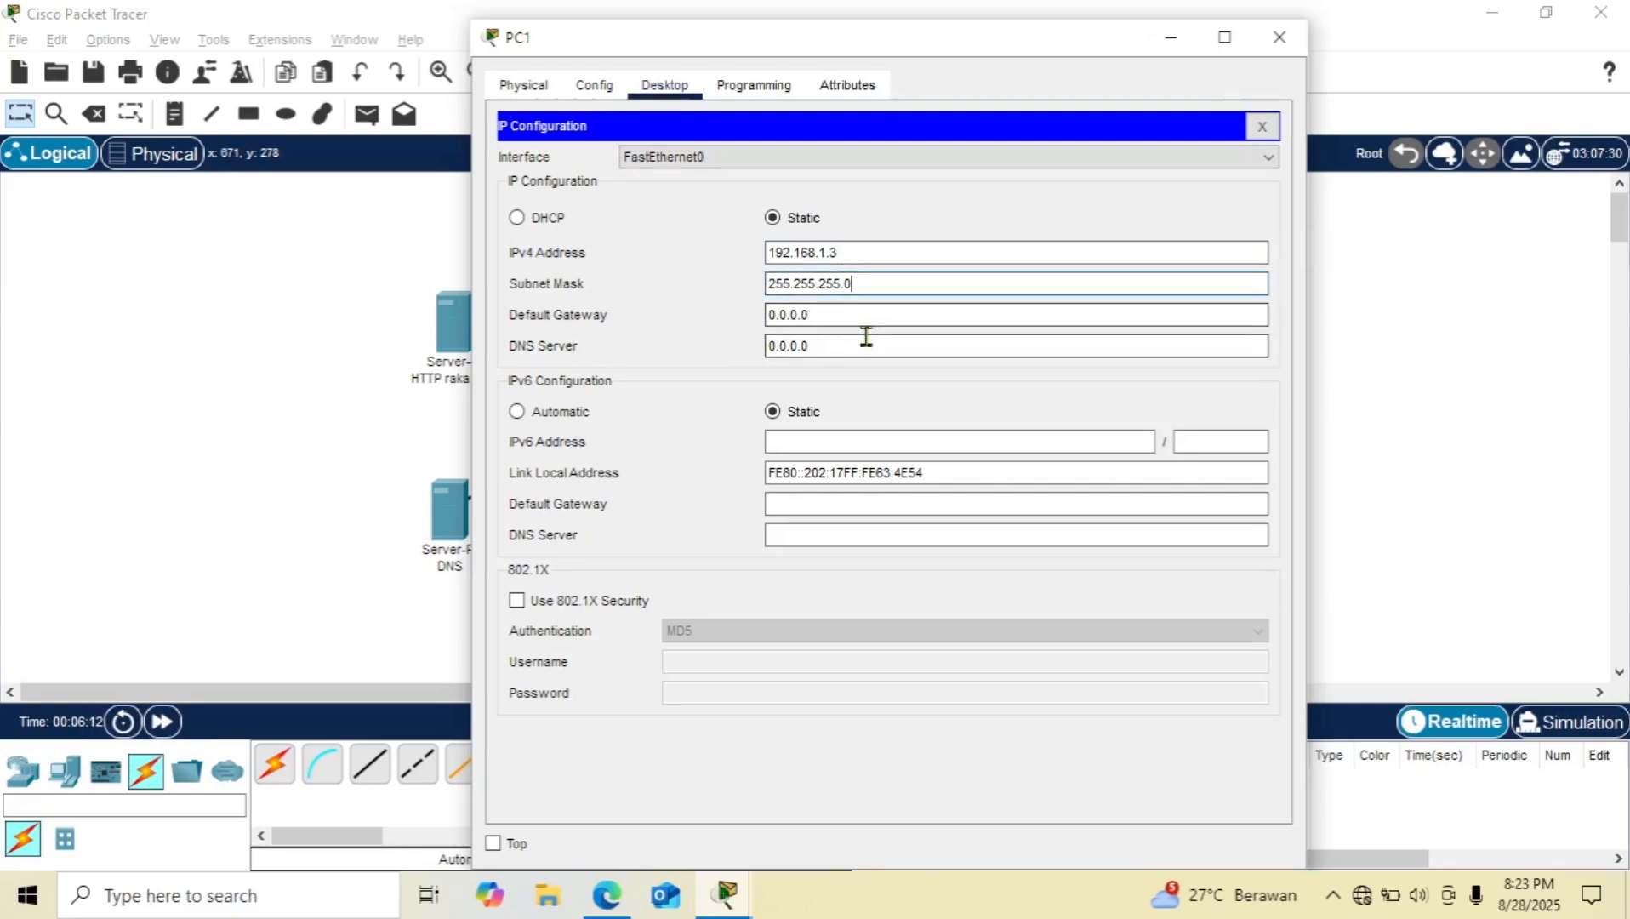
pyautogui.moveTo(866, 339); pyautogui.dragTo(754, 349)
pyautogui.write('192.168.1.4')
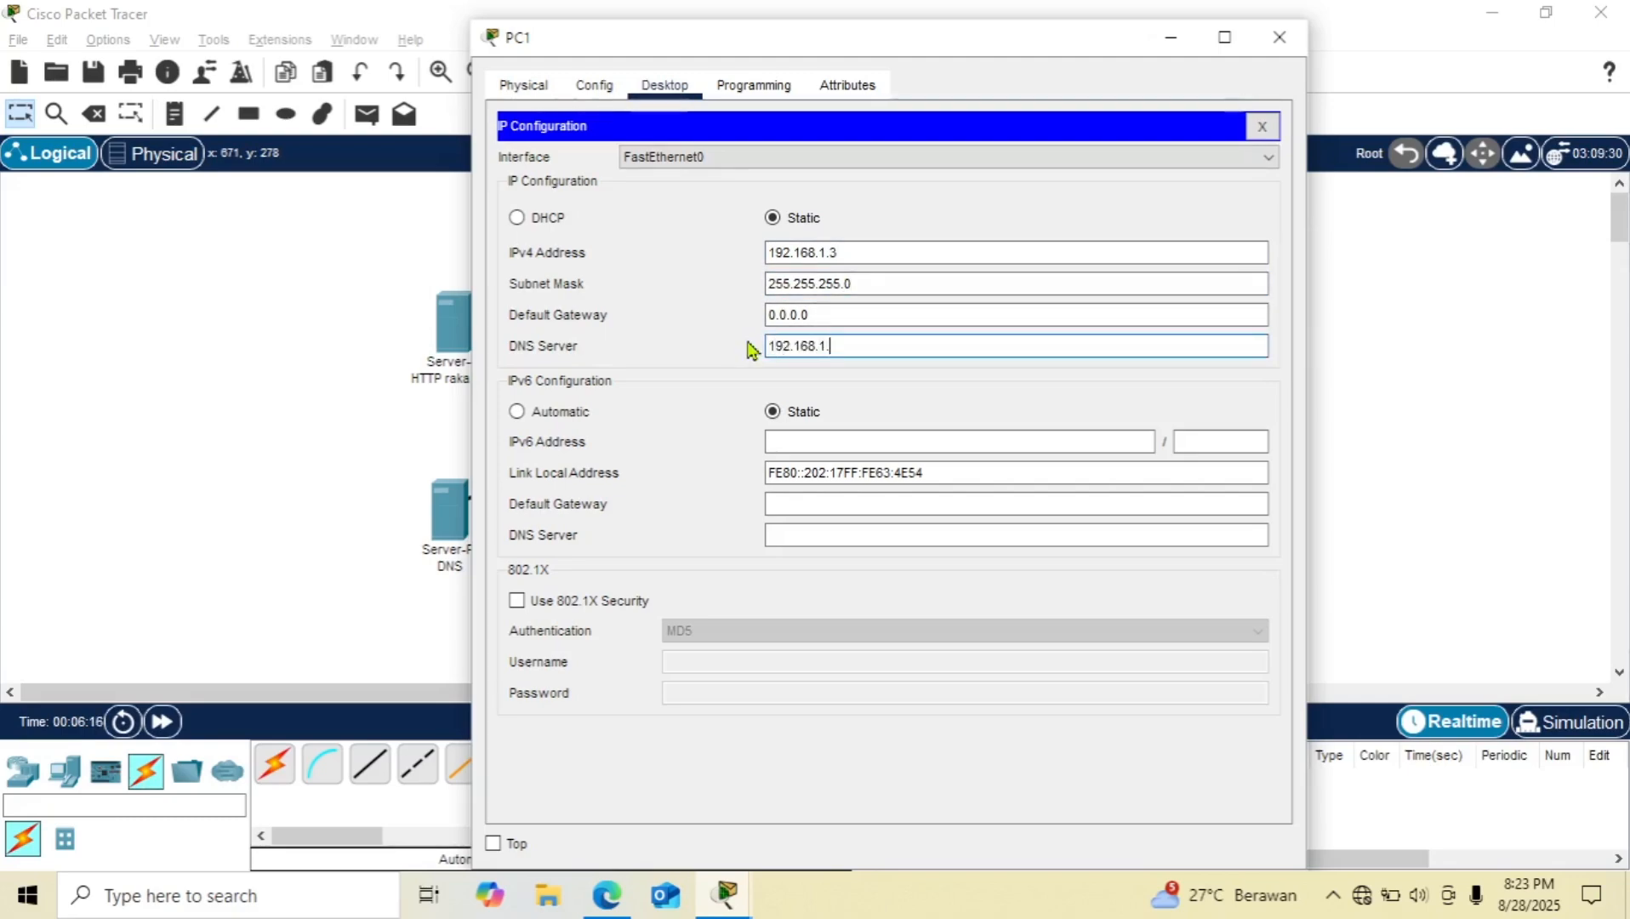
pyautogui.click(1263, 126)
pyautogui.click(1278, 34)
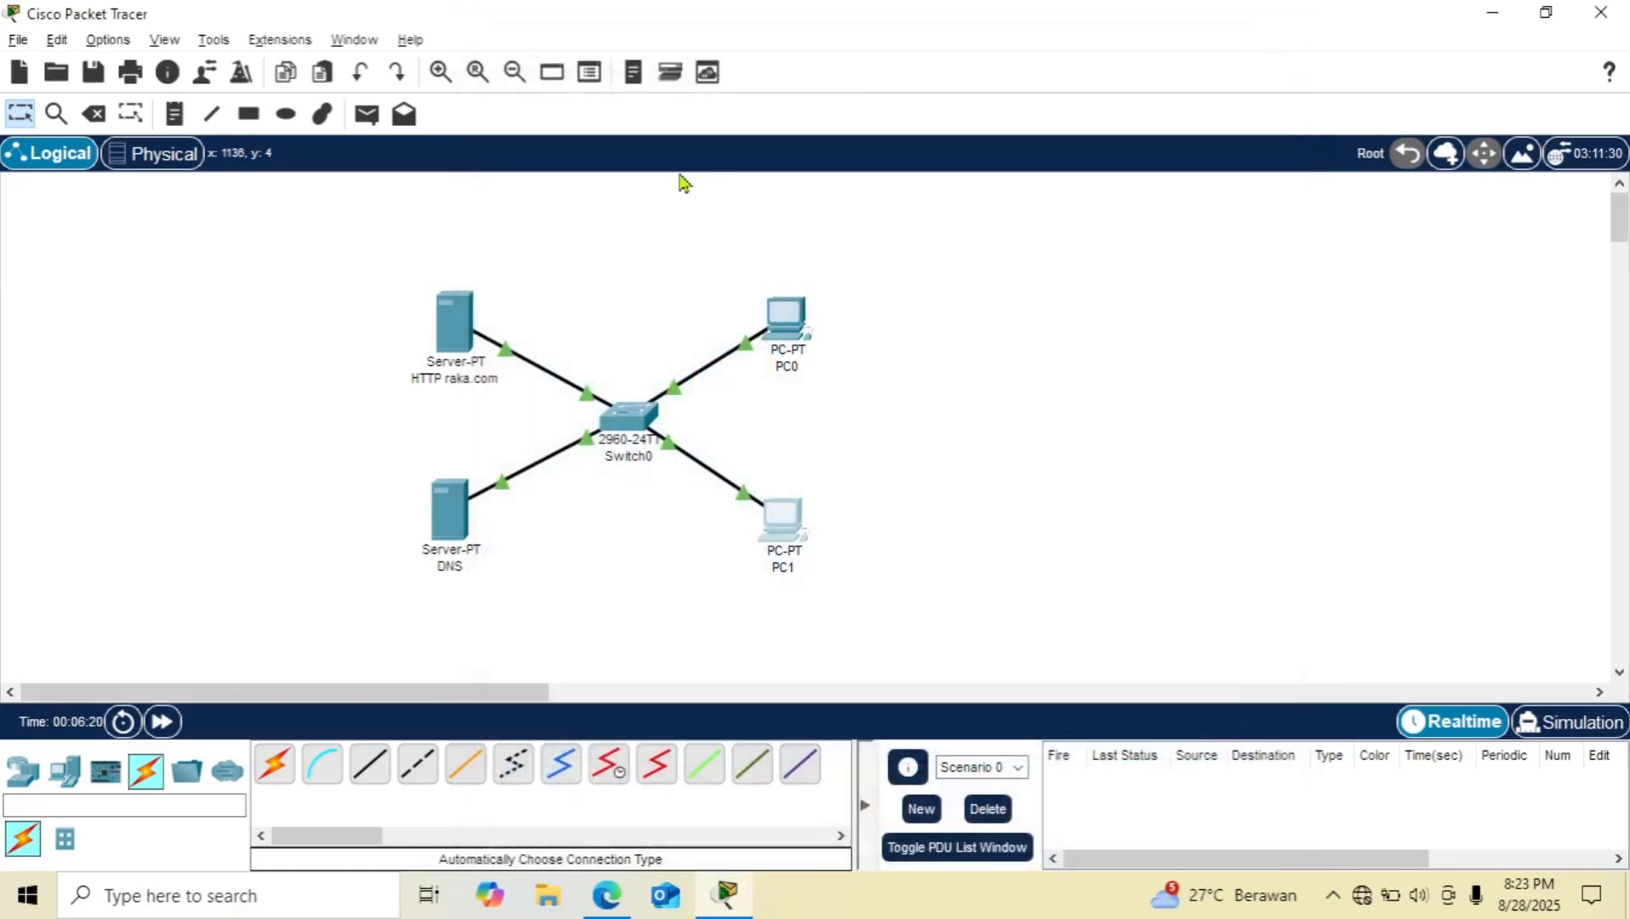
# Step: Give the DNS server the static IPv4 address 192.168.1.4 with subnet mask 255.255.255.0
pyautogui.click(444, 499)
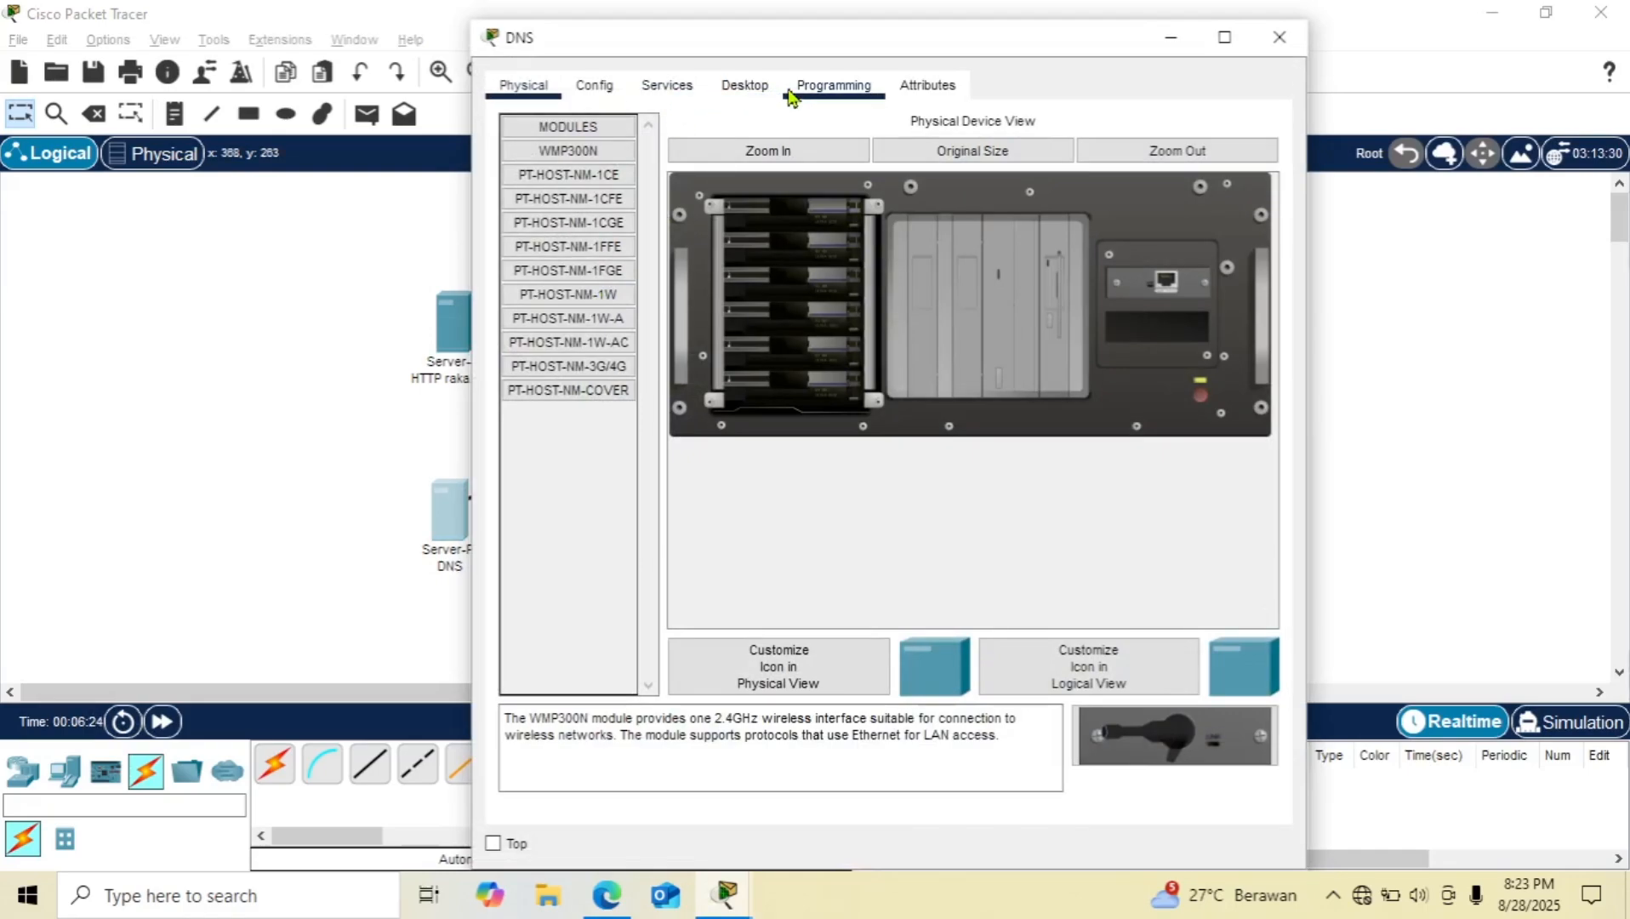
pyautogui.click(745, 85)
pyautogui.click(544, 189)
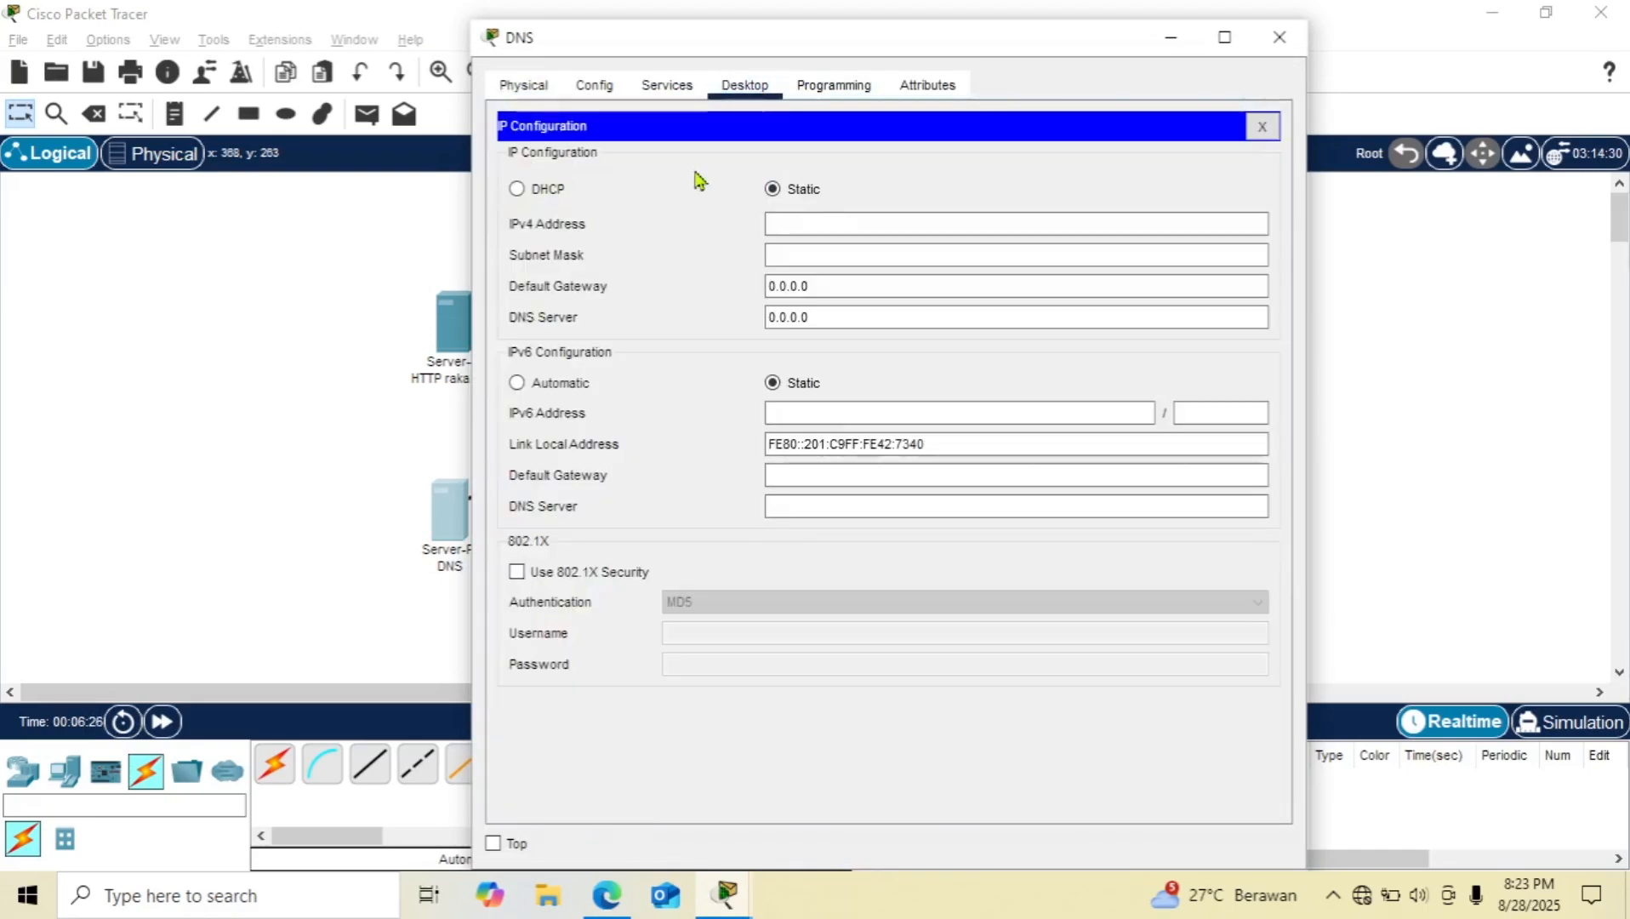
pyautogui.click(844, 223)
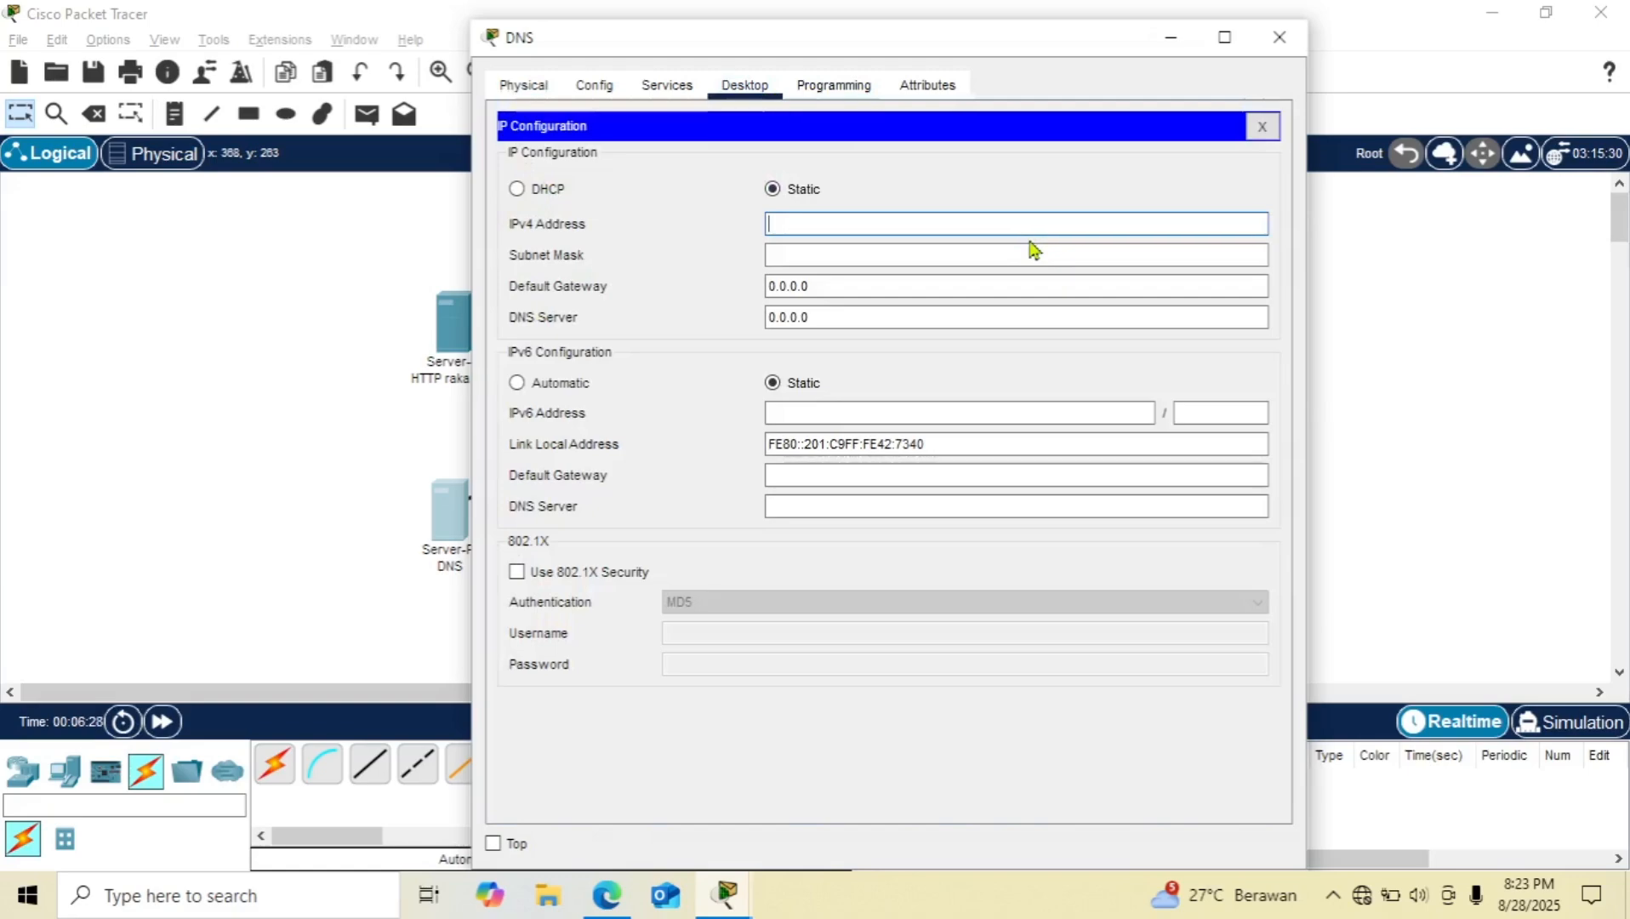
pyautogui.write('192.168')
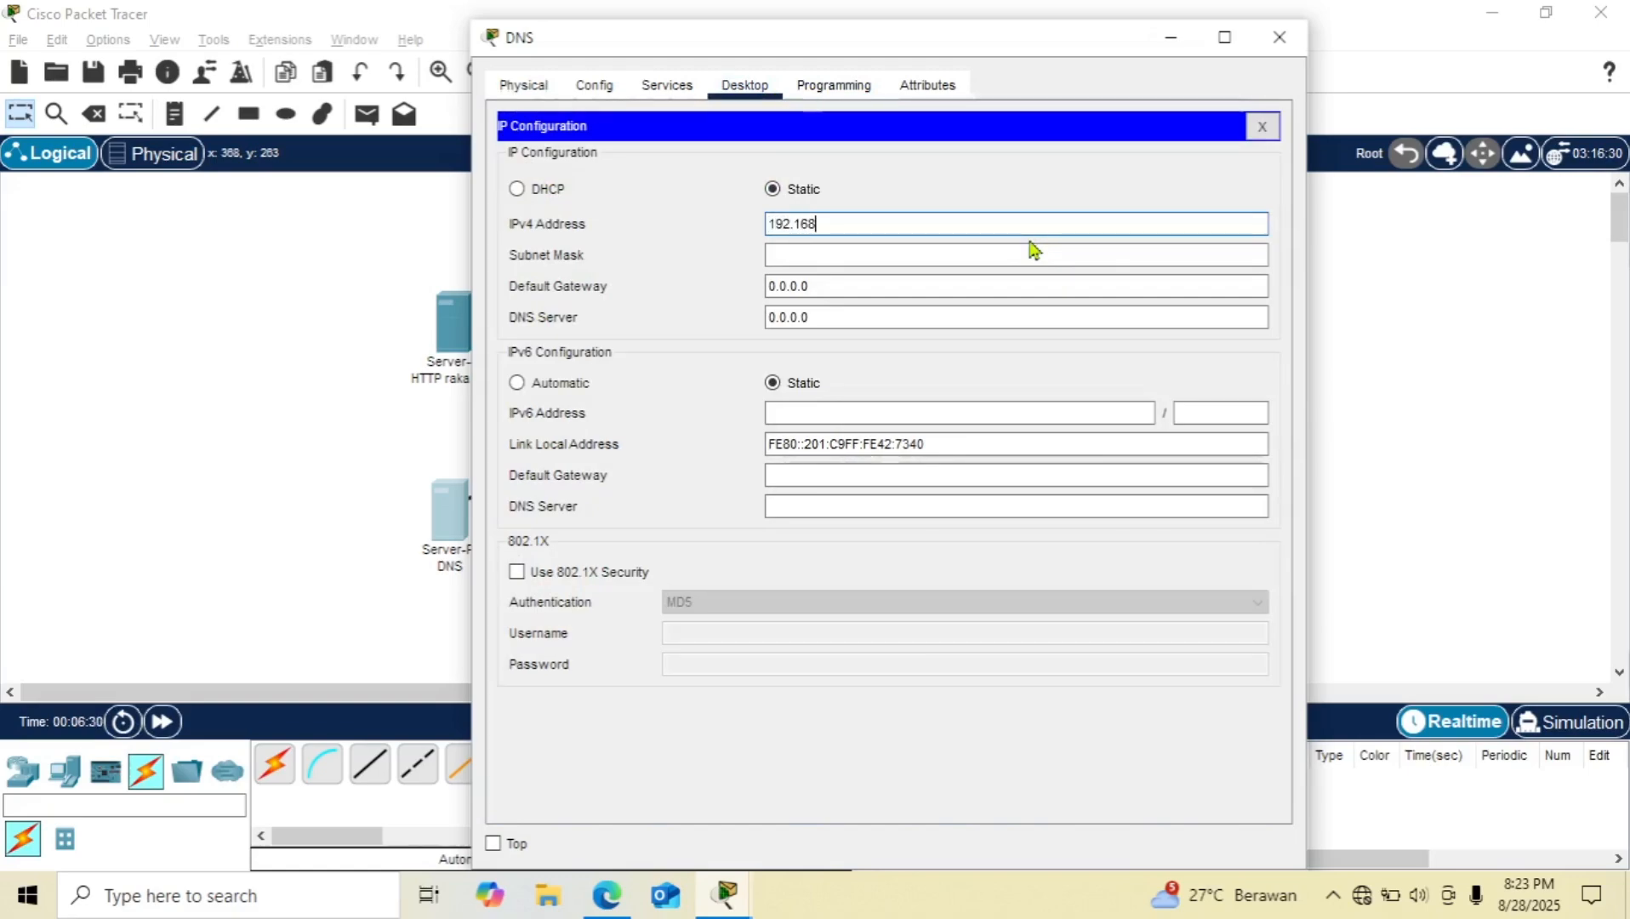
pyautogui.write('.1.3')
pyautogui.write('4')
pyautogui.click(862, 251)
pyautogui.write('255.255.255.0')
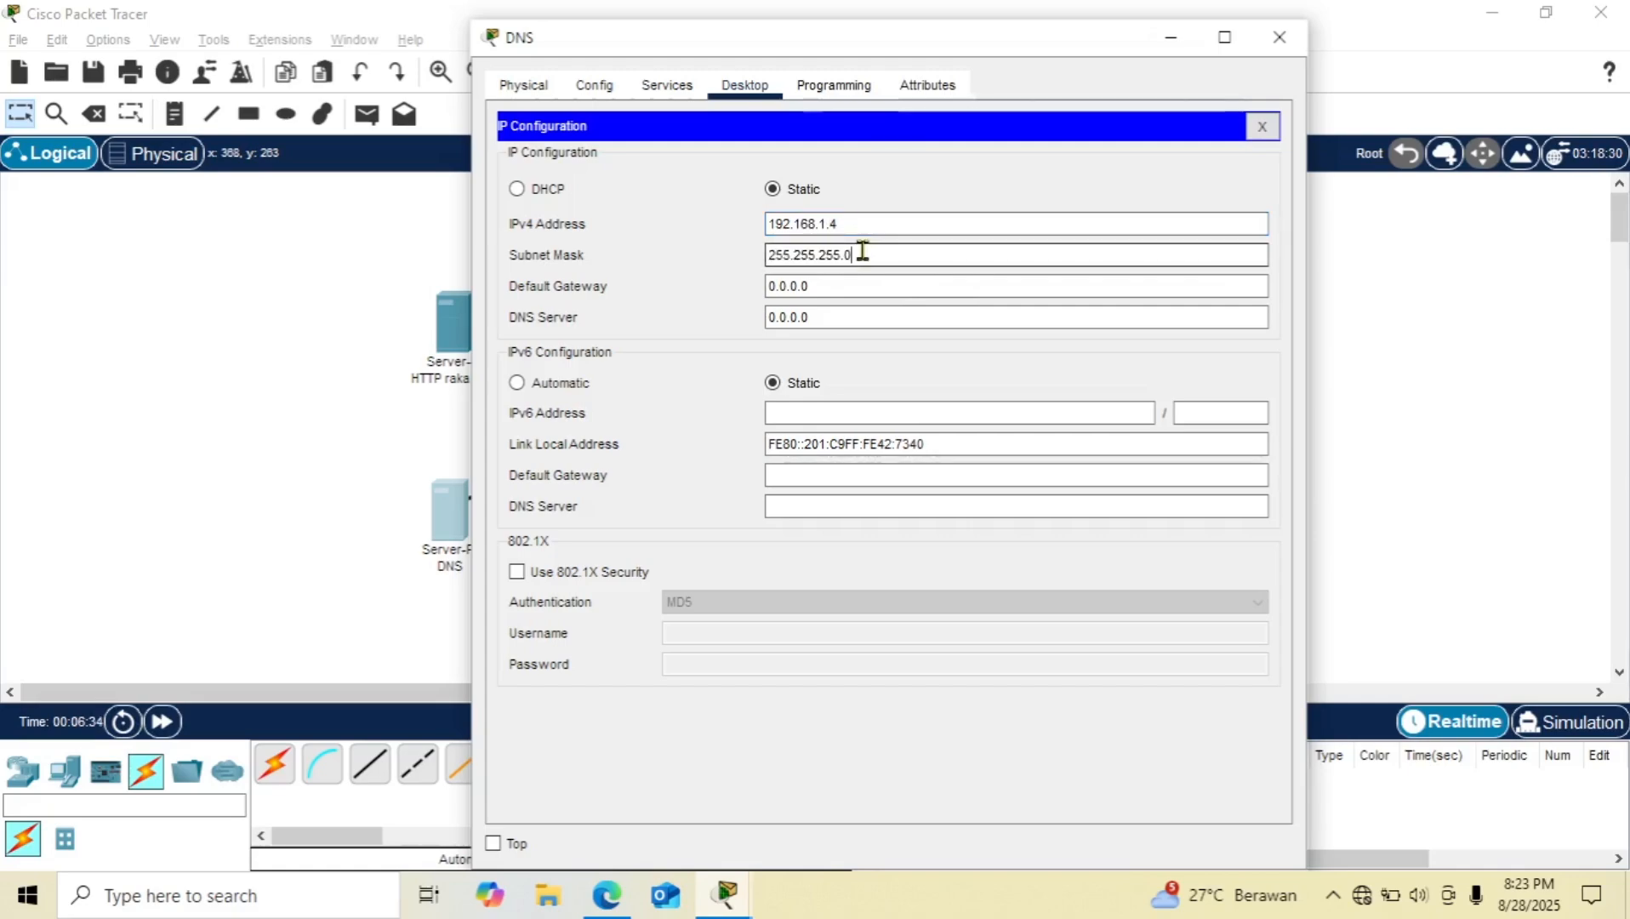
# Step: Copy the DNS server's own address 192.168.1.4 into its IPv4 DNS server setting and close its configuration window
pyautogui.moveTo(910, 316); pyautogui.dragTo(779, 311)
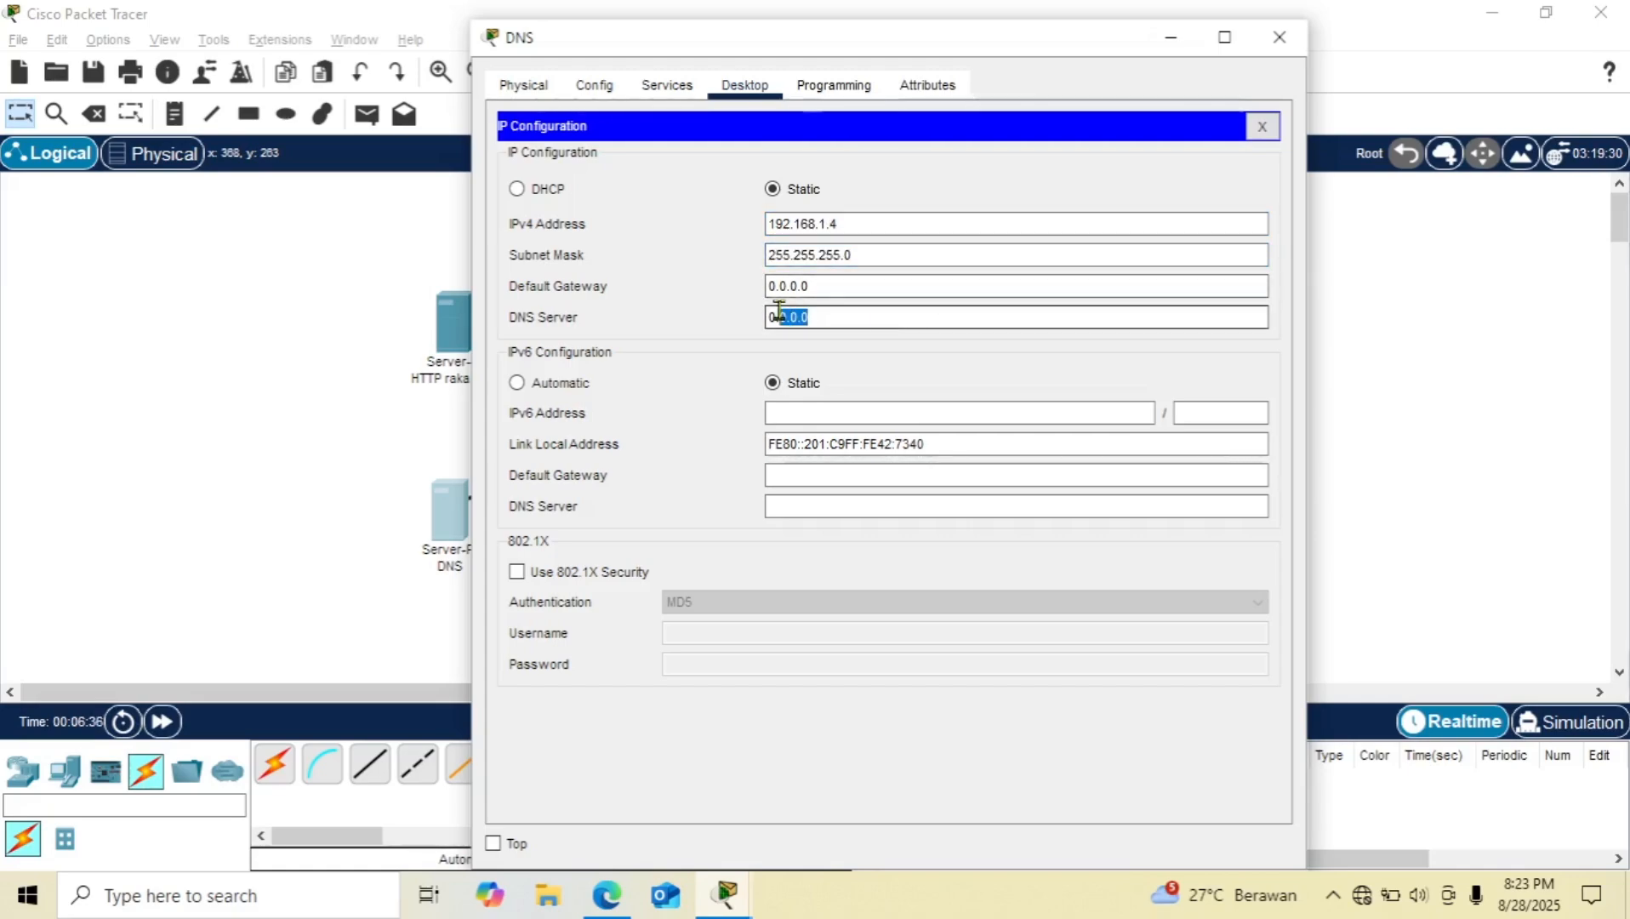
pyautogui.moveTo(870, 223); pyautogui.dragTo(754, 224)
pyautogui.hotkey('ctrl', 'c')
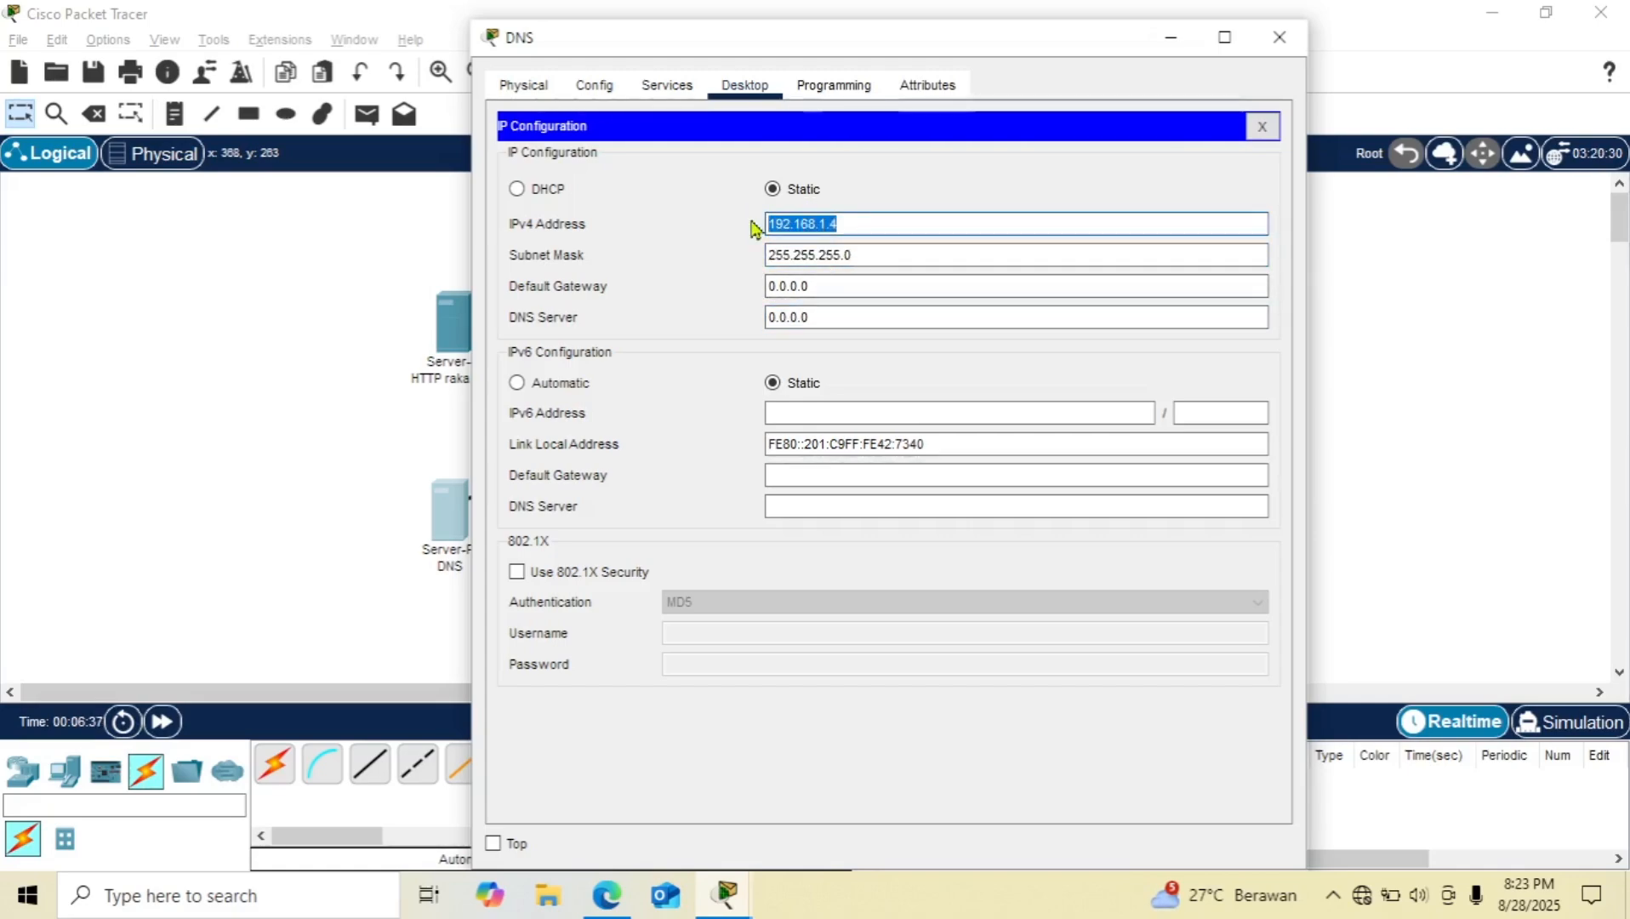
pyautogui.moveTo(838, 313); pyautogui.dragTo(740, 314)
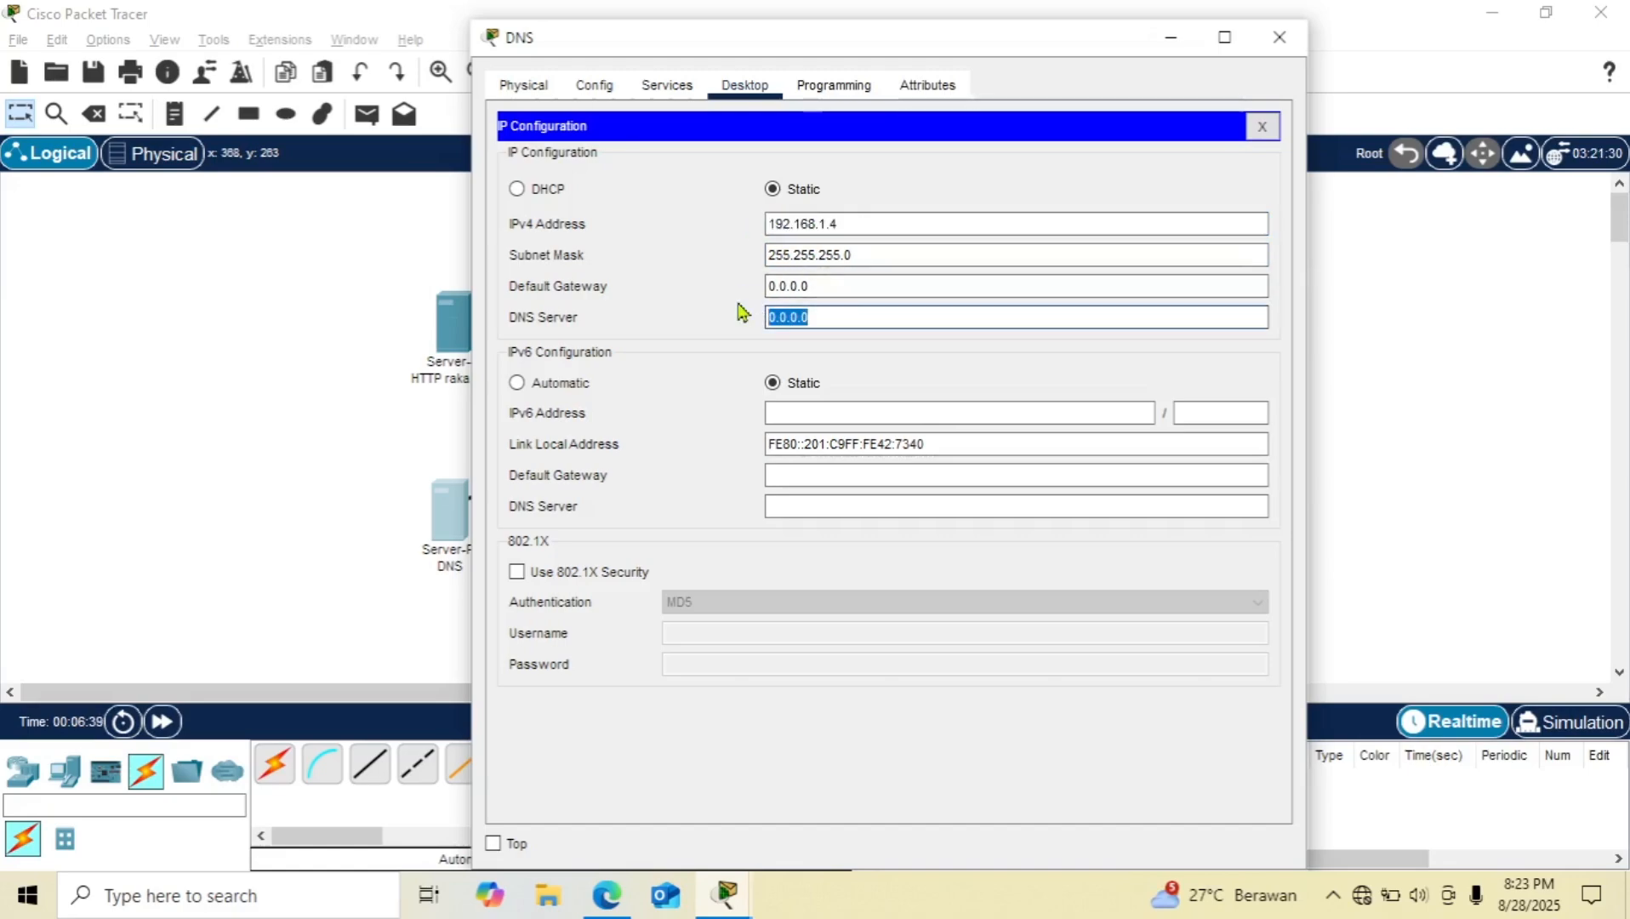
pyautogui.hotkey('ctrl', 'v')
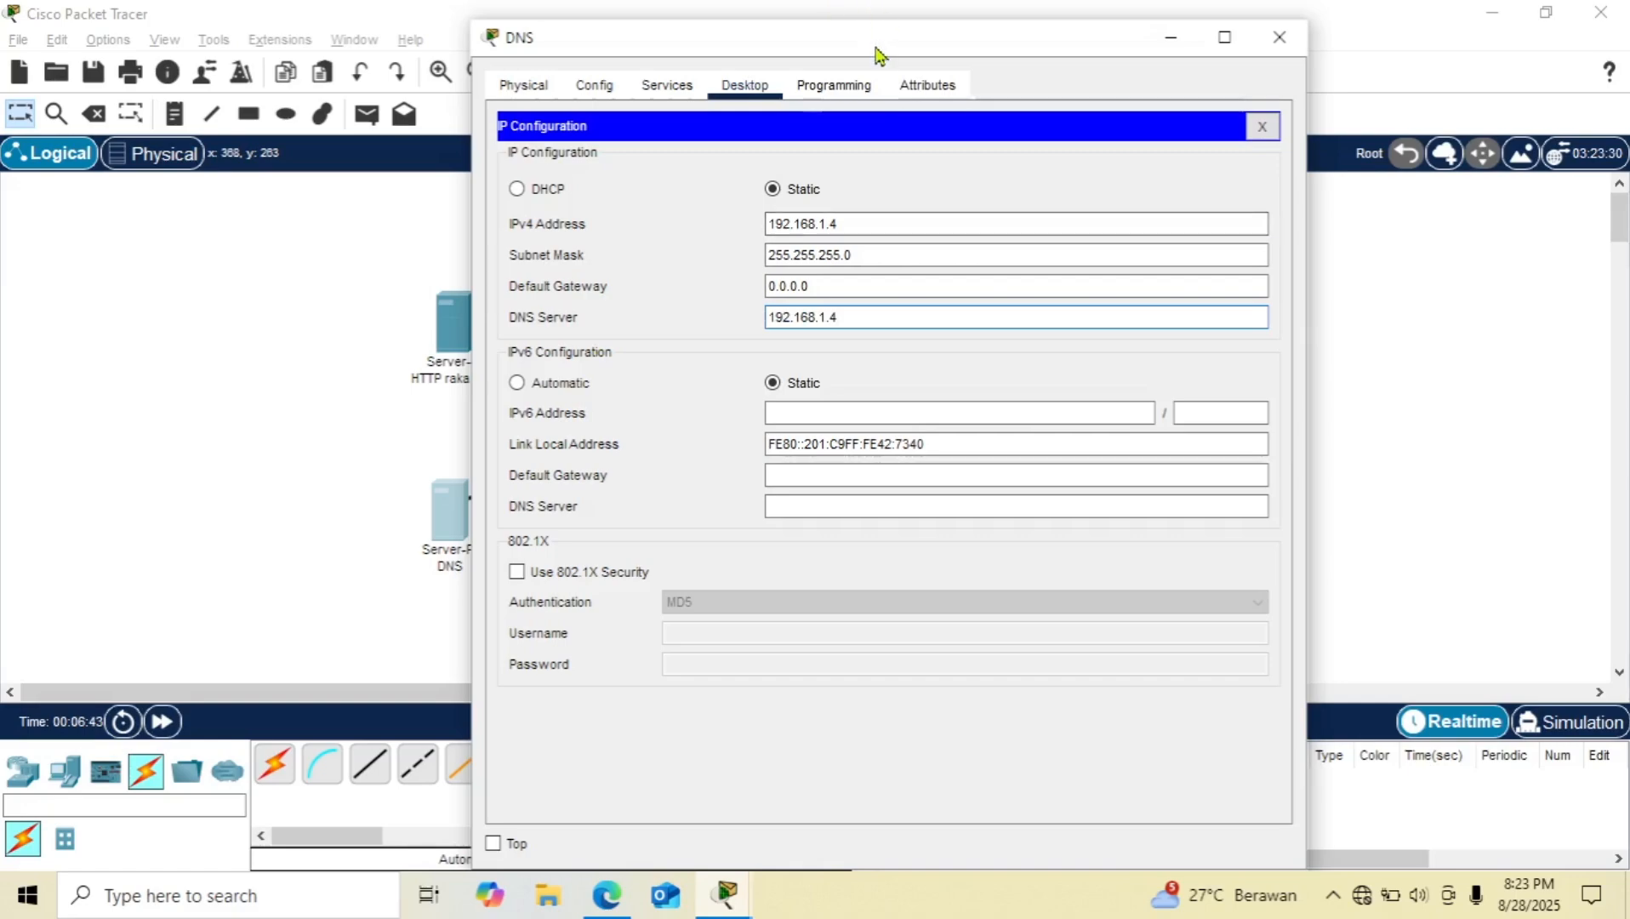
pyautogui.moveTo(877, 39); pyautogui.dragTo(903, 41)
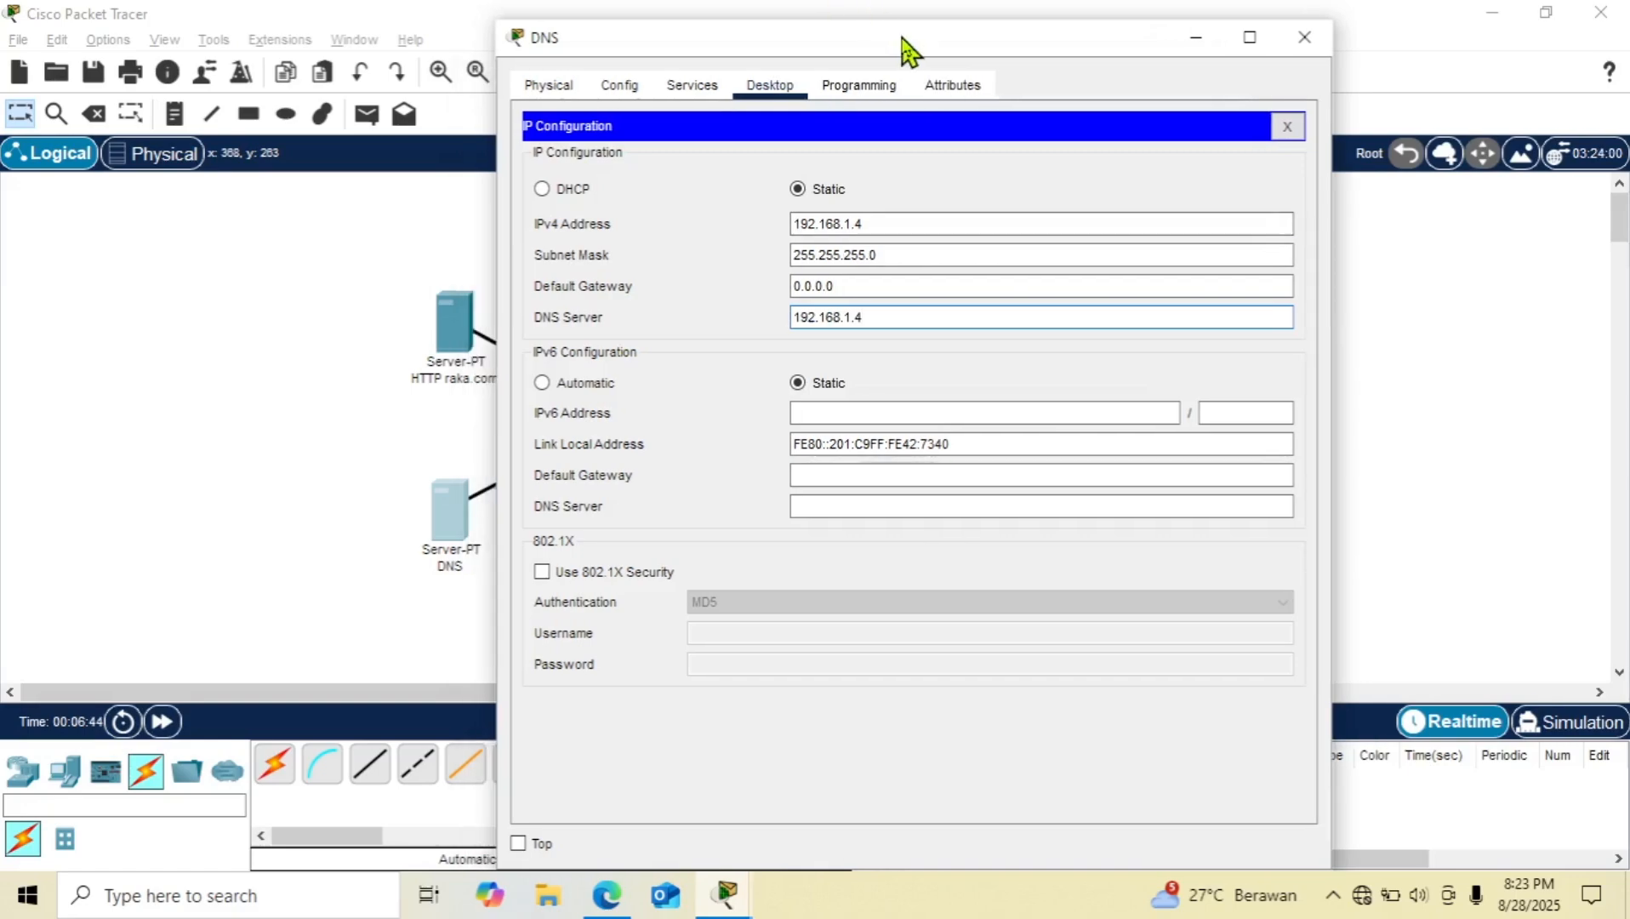
pyautogui.click(1286, 126)
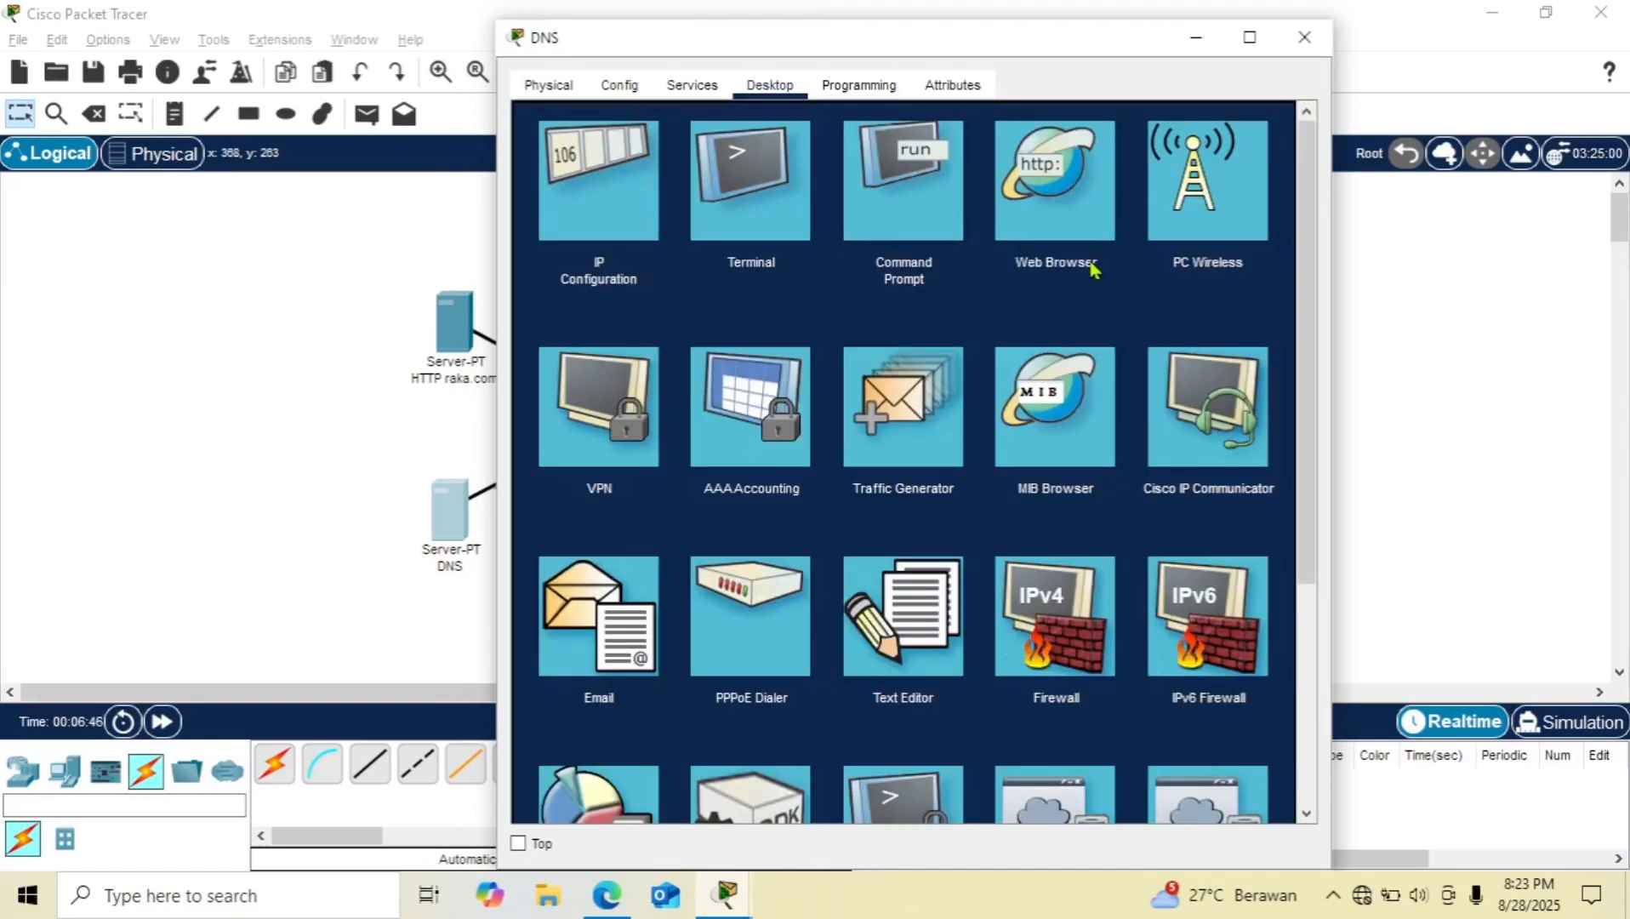
pyautogui.click(1302, 38)
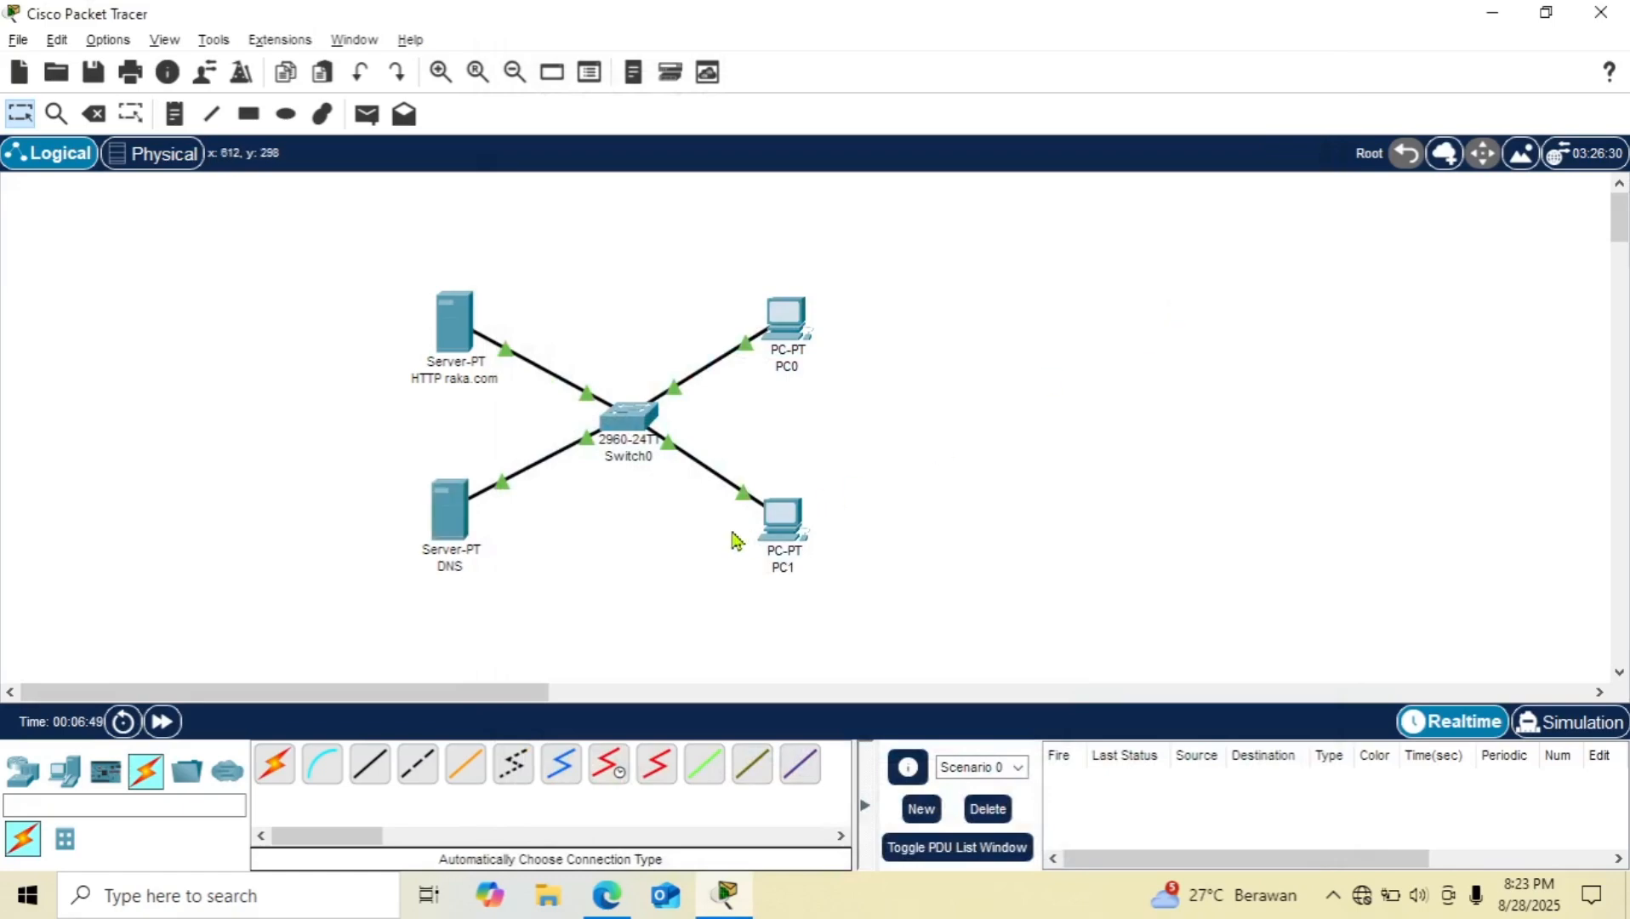
pyautogui.moveTo(777, 520); pyautogui.dragTo(785, 525)
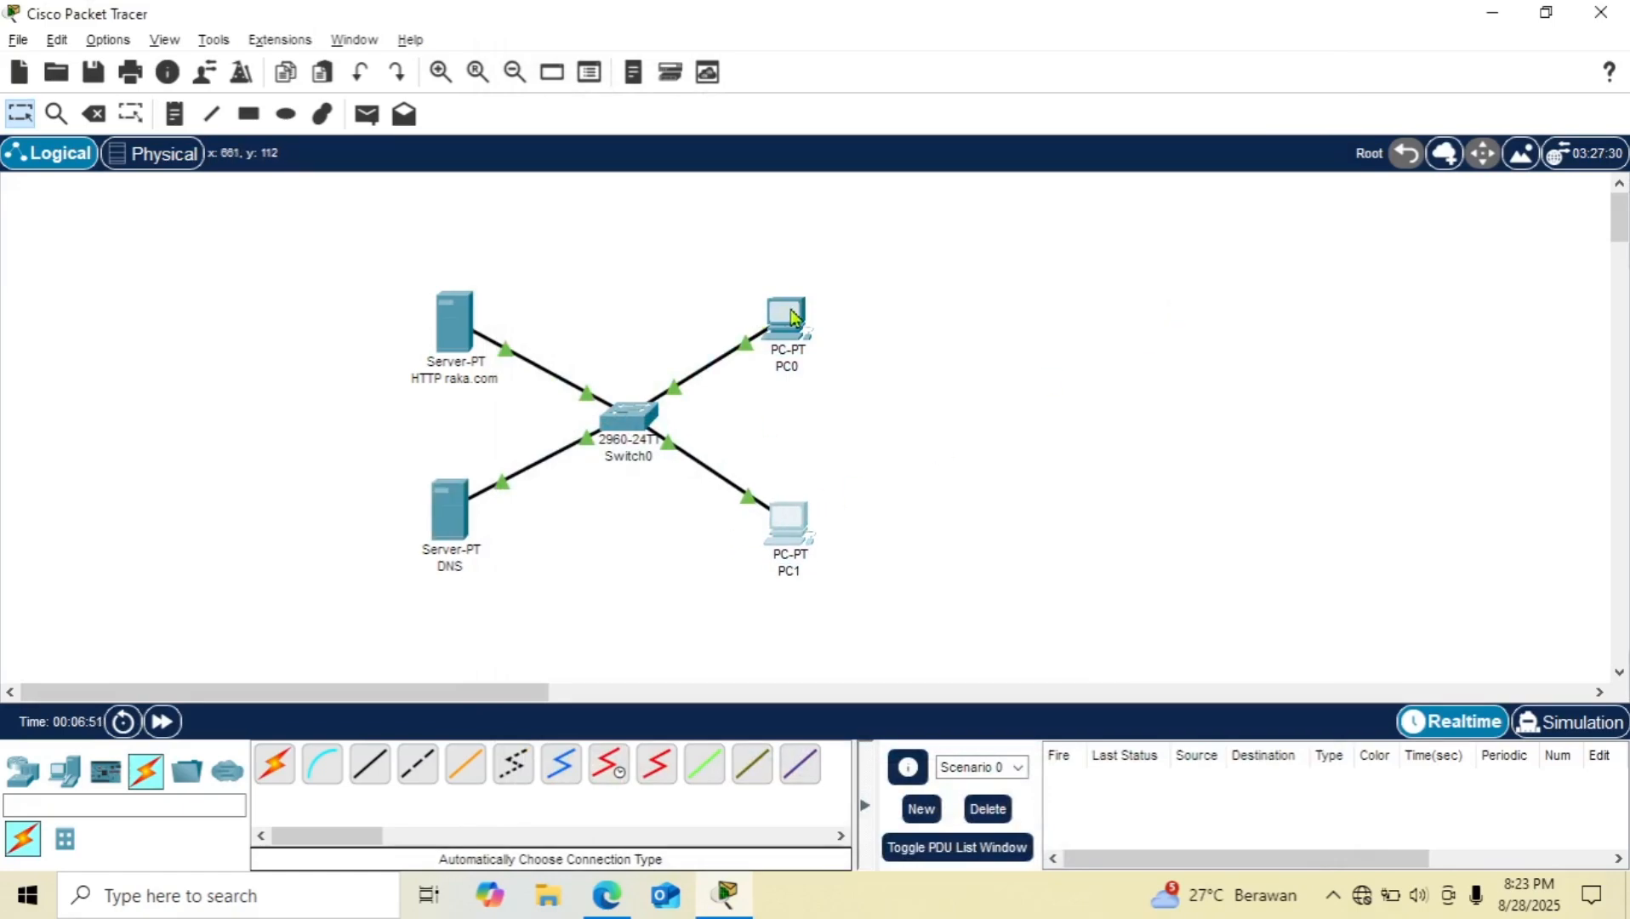
pyautogui.moveTo(790, 317); pyautogui.dragTo(798, 317)
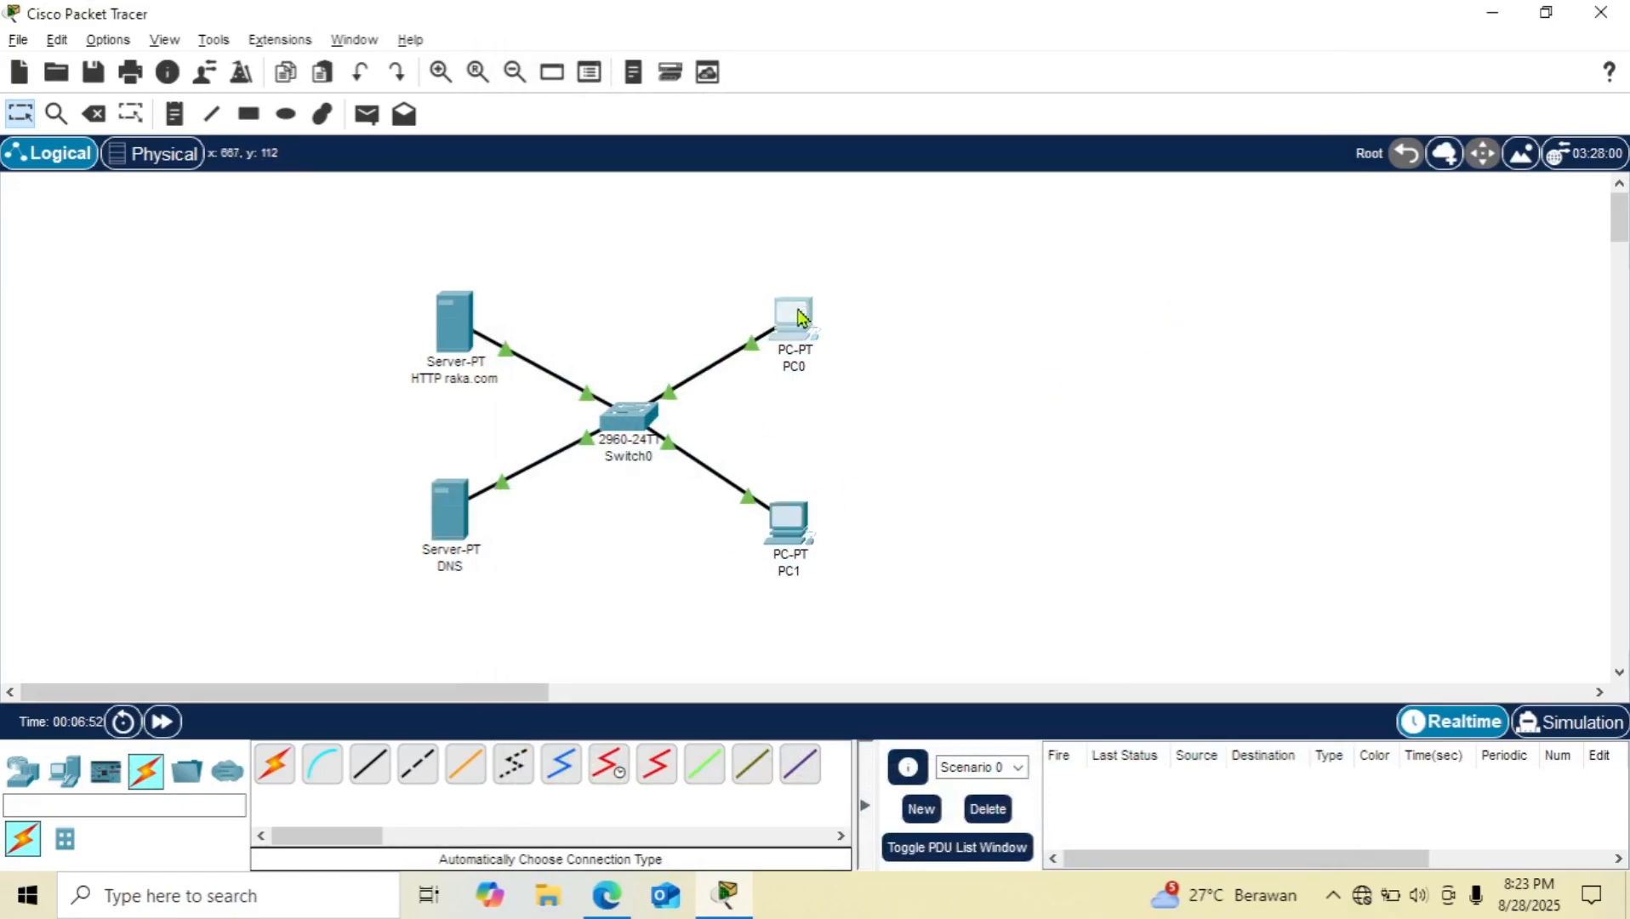
# Step: Open index.html from the HTTP raka.com server's HTTP service for editing and delete the Quick Links paragraph with its four links
pyautogui.click(454, 336)
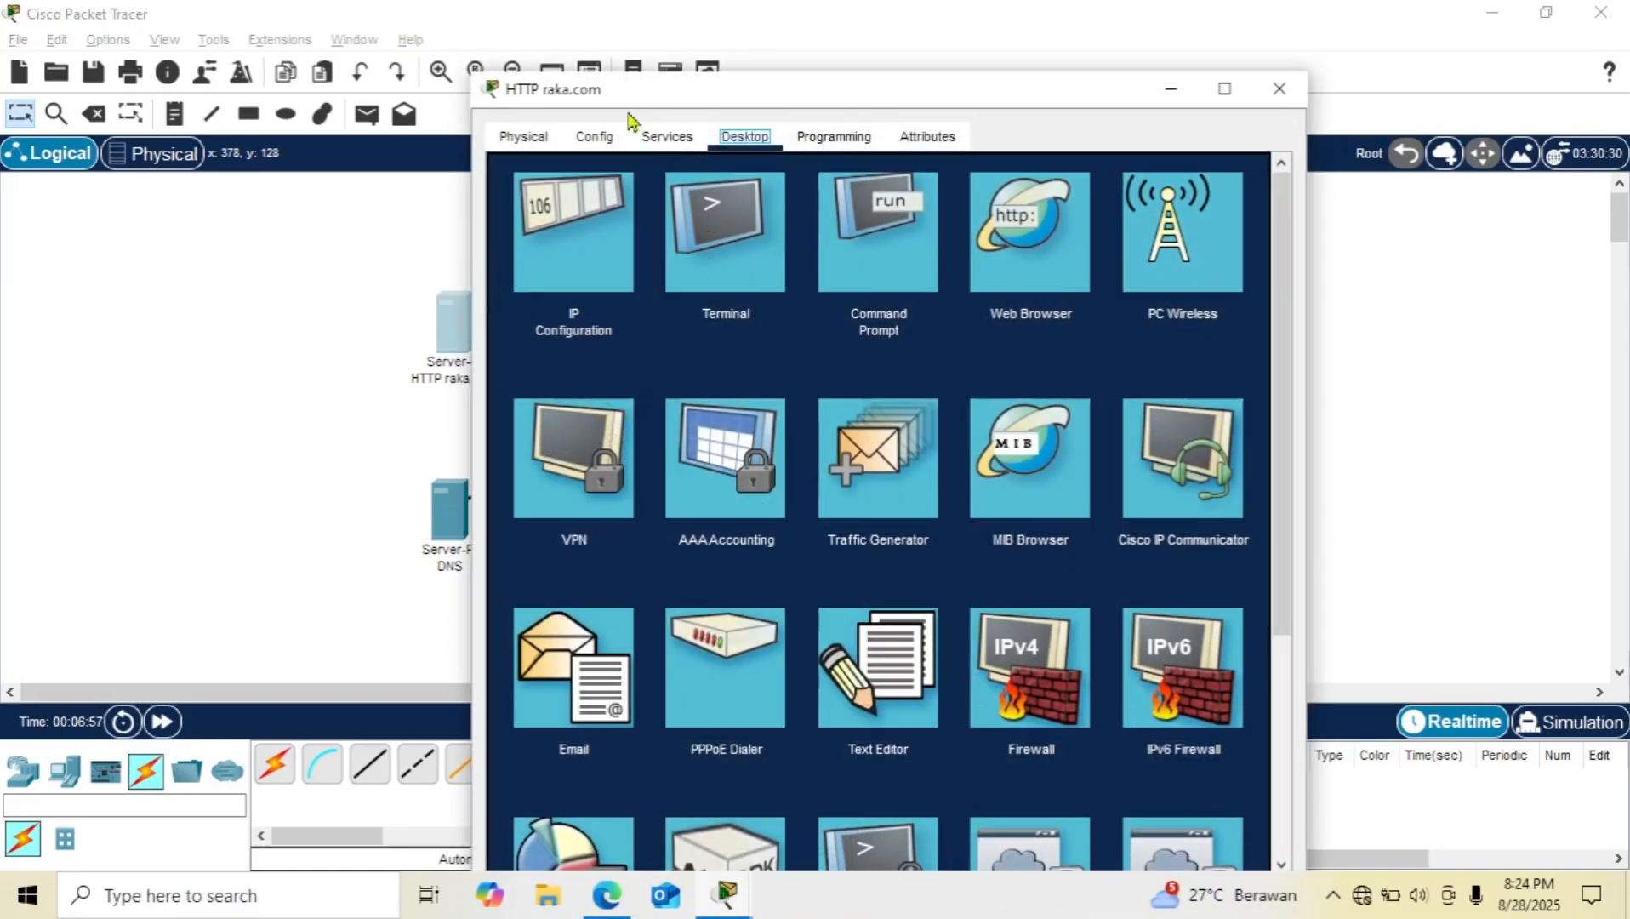
pyautogui.click(664, 135)
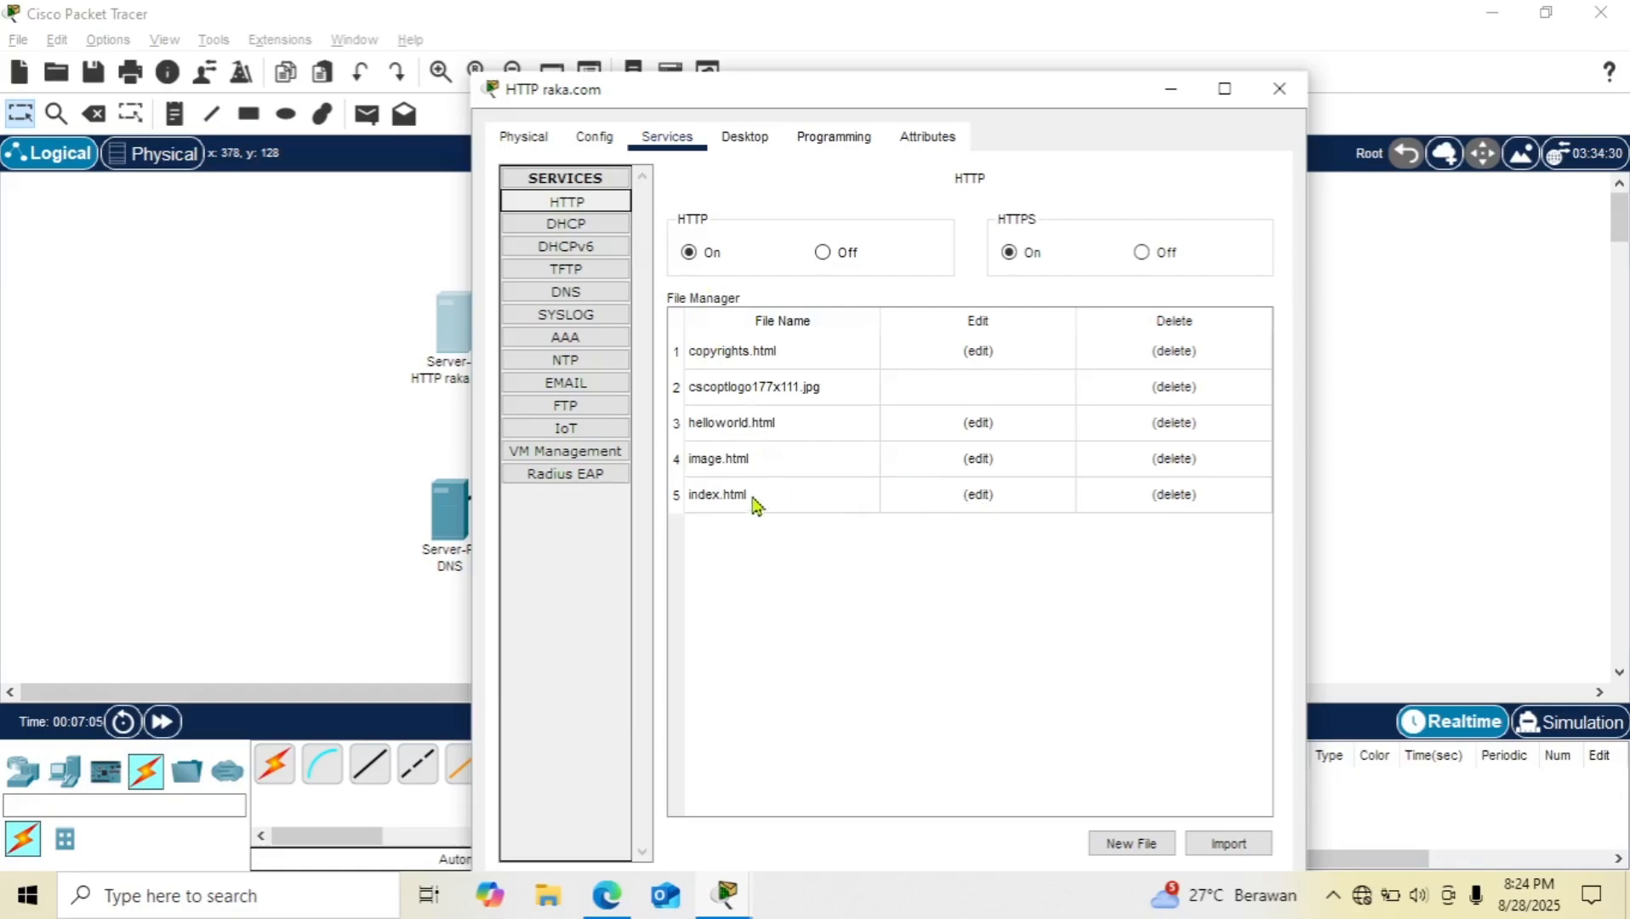
pyautogui.click(991, 510)
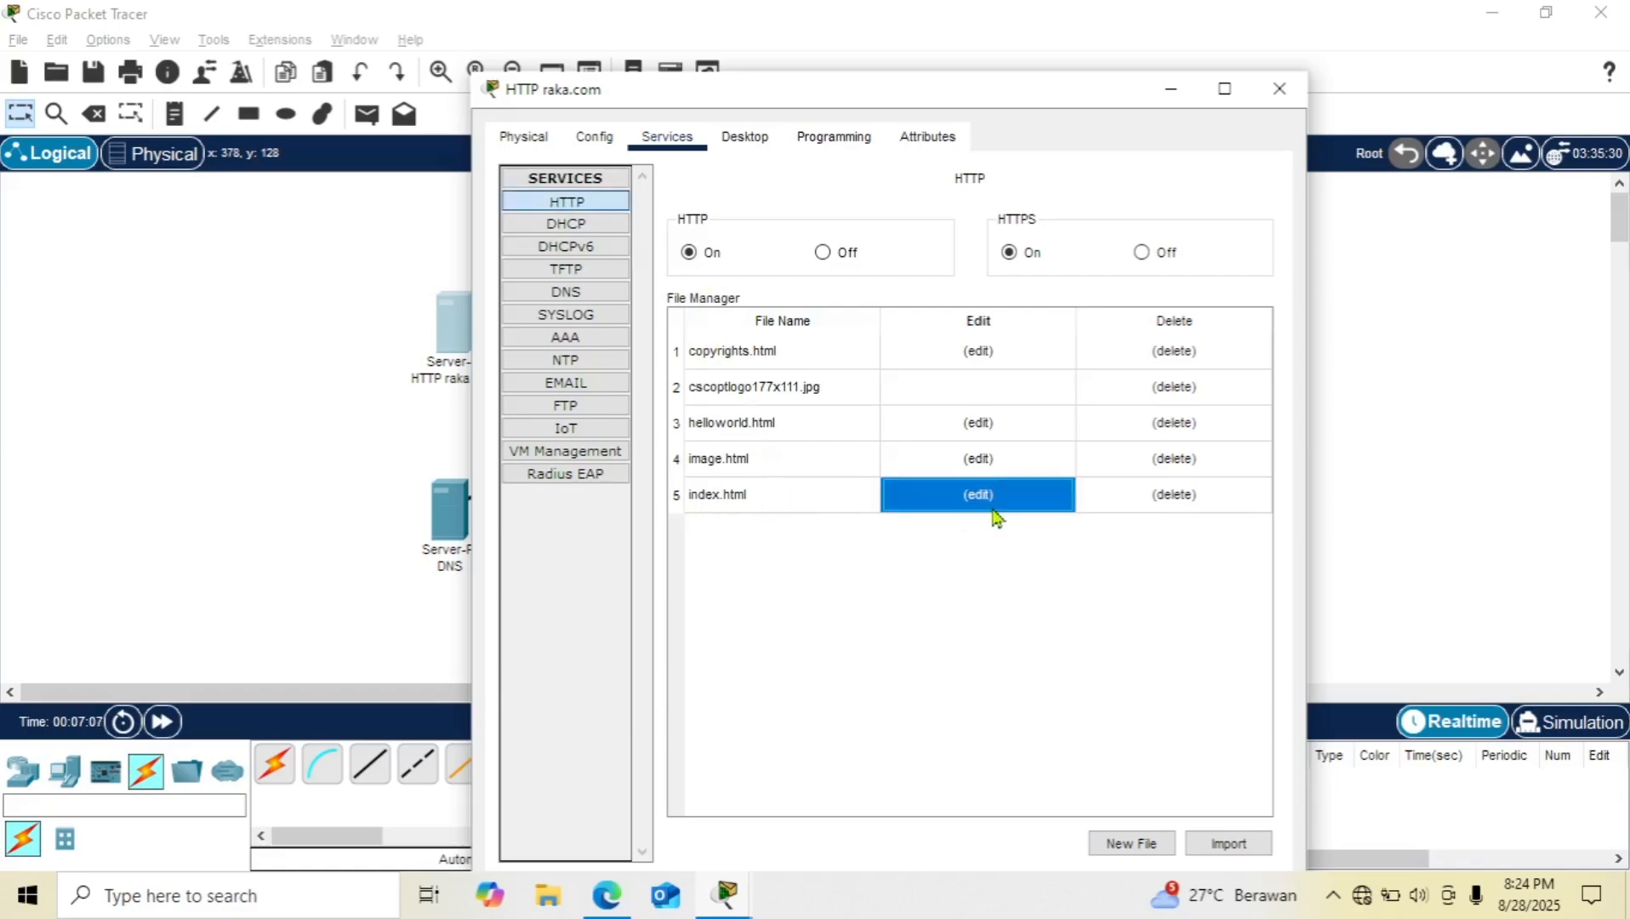
pyautogui.click(1150, 339)
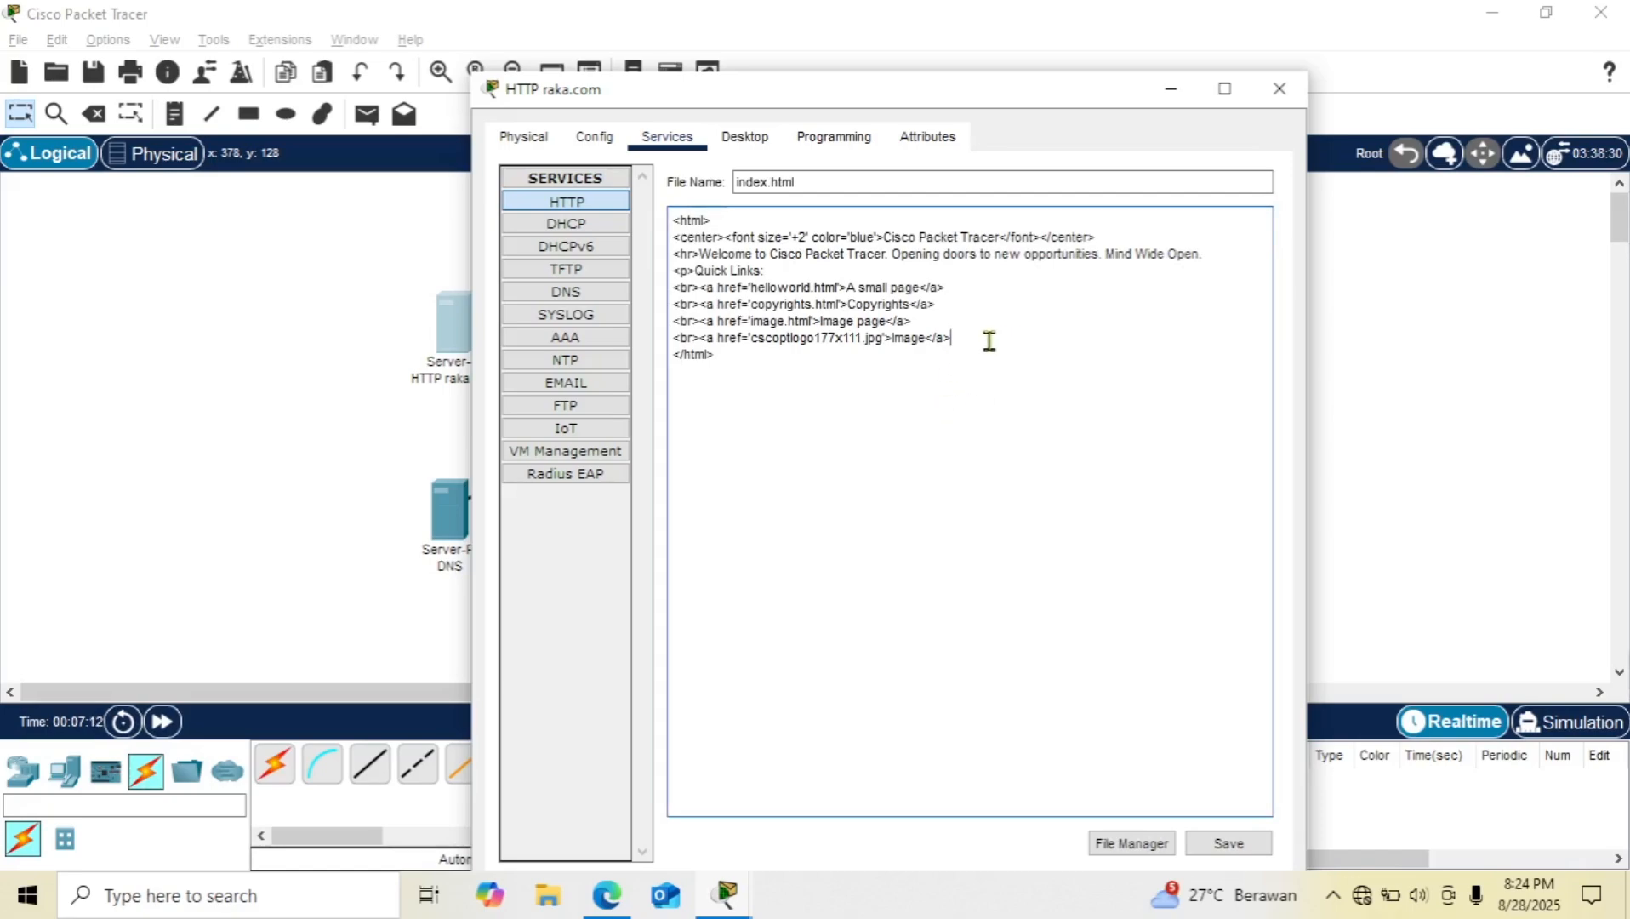
pyautogui.moveTo(989, 340); pyautogui.dragTo(672, 277)
pyautogui.press('BackSpace')
pyautogui.press('BackSpace')
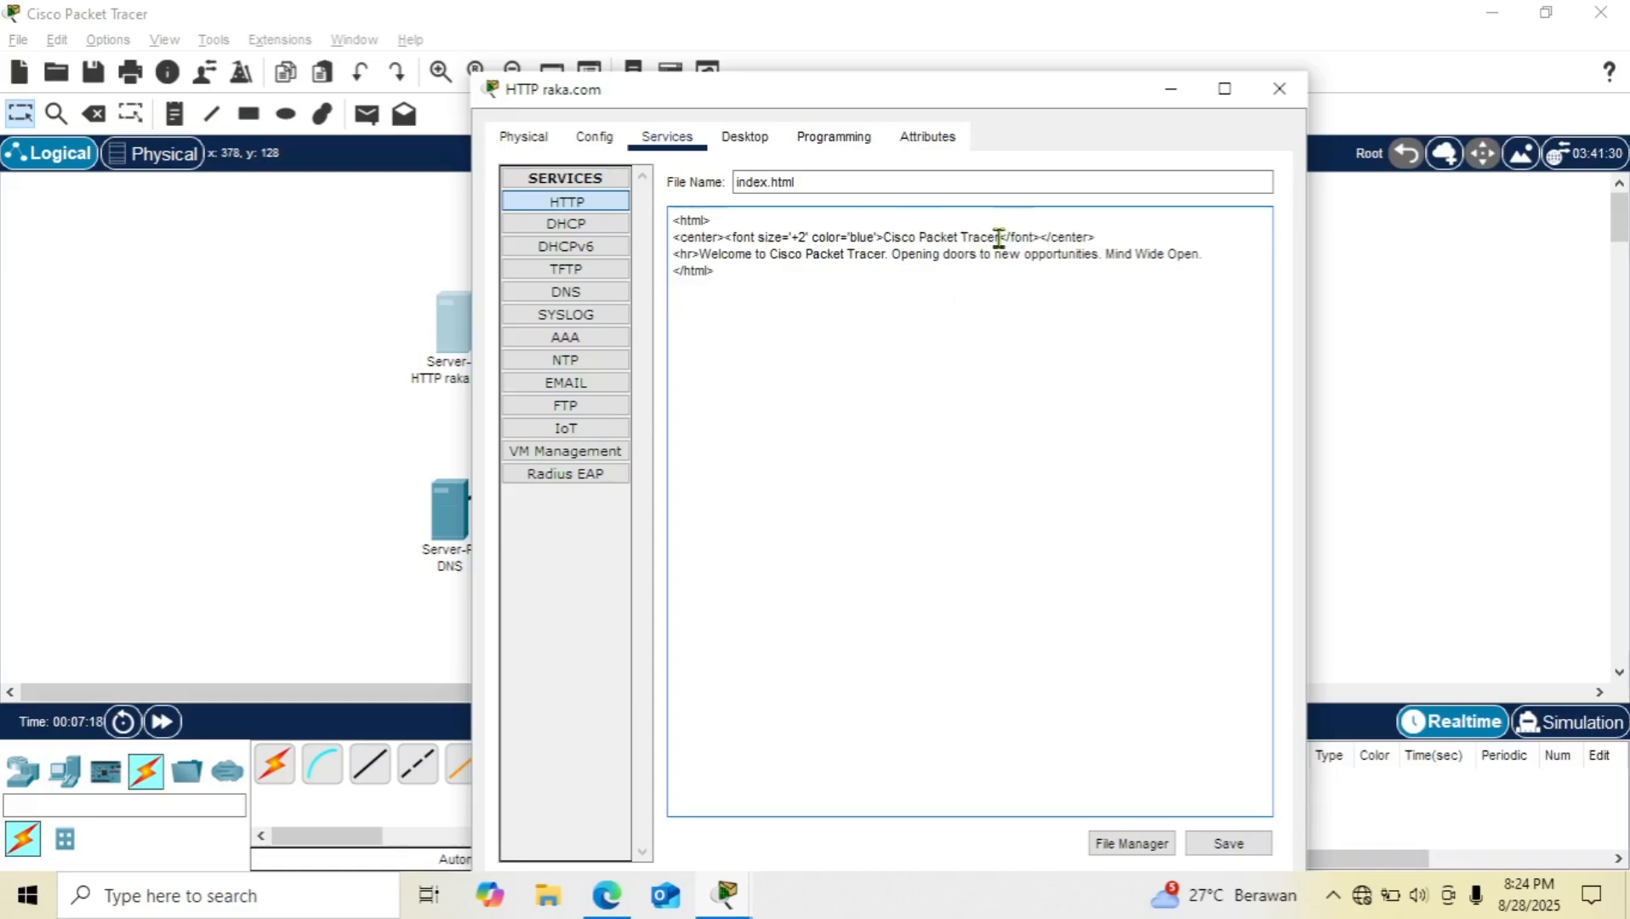
# Step: Replace the centred blue heading text in index.html with Raka.com
pyautogui.moveTo(1000, 237); pyautogui.dragTo(889, 245)
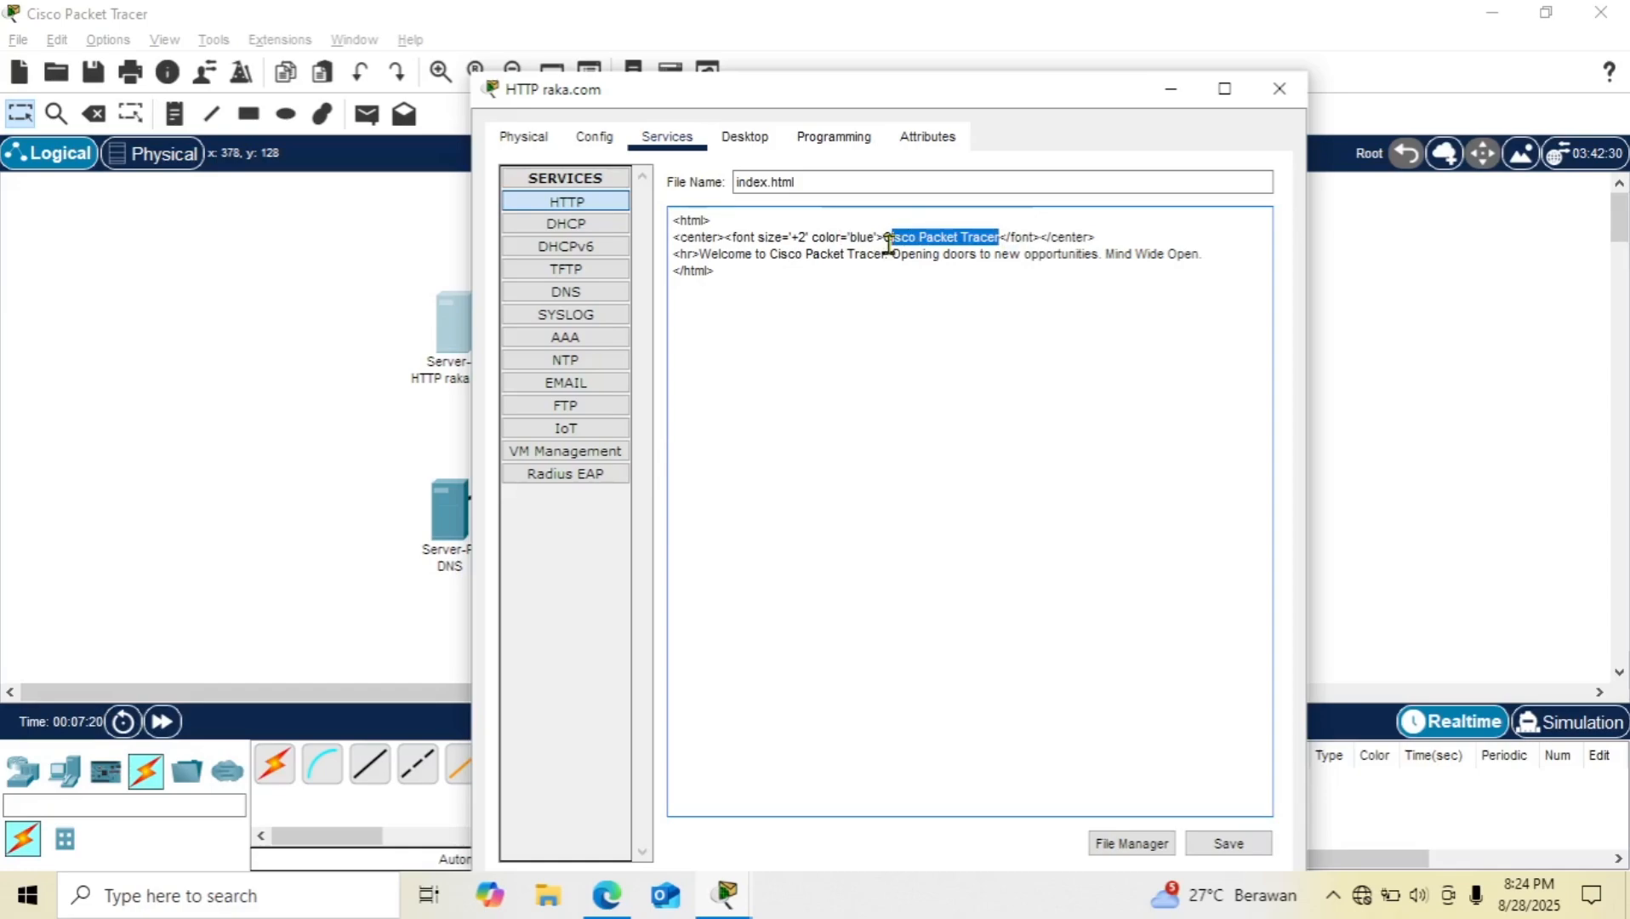
pyautogui.press('BackSpace')
pyautogui.press('BackSpace')
pyautogui.write('Raka.com')
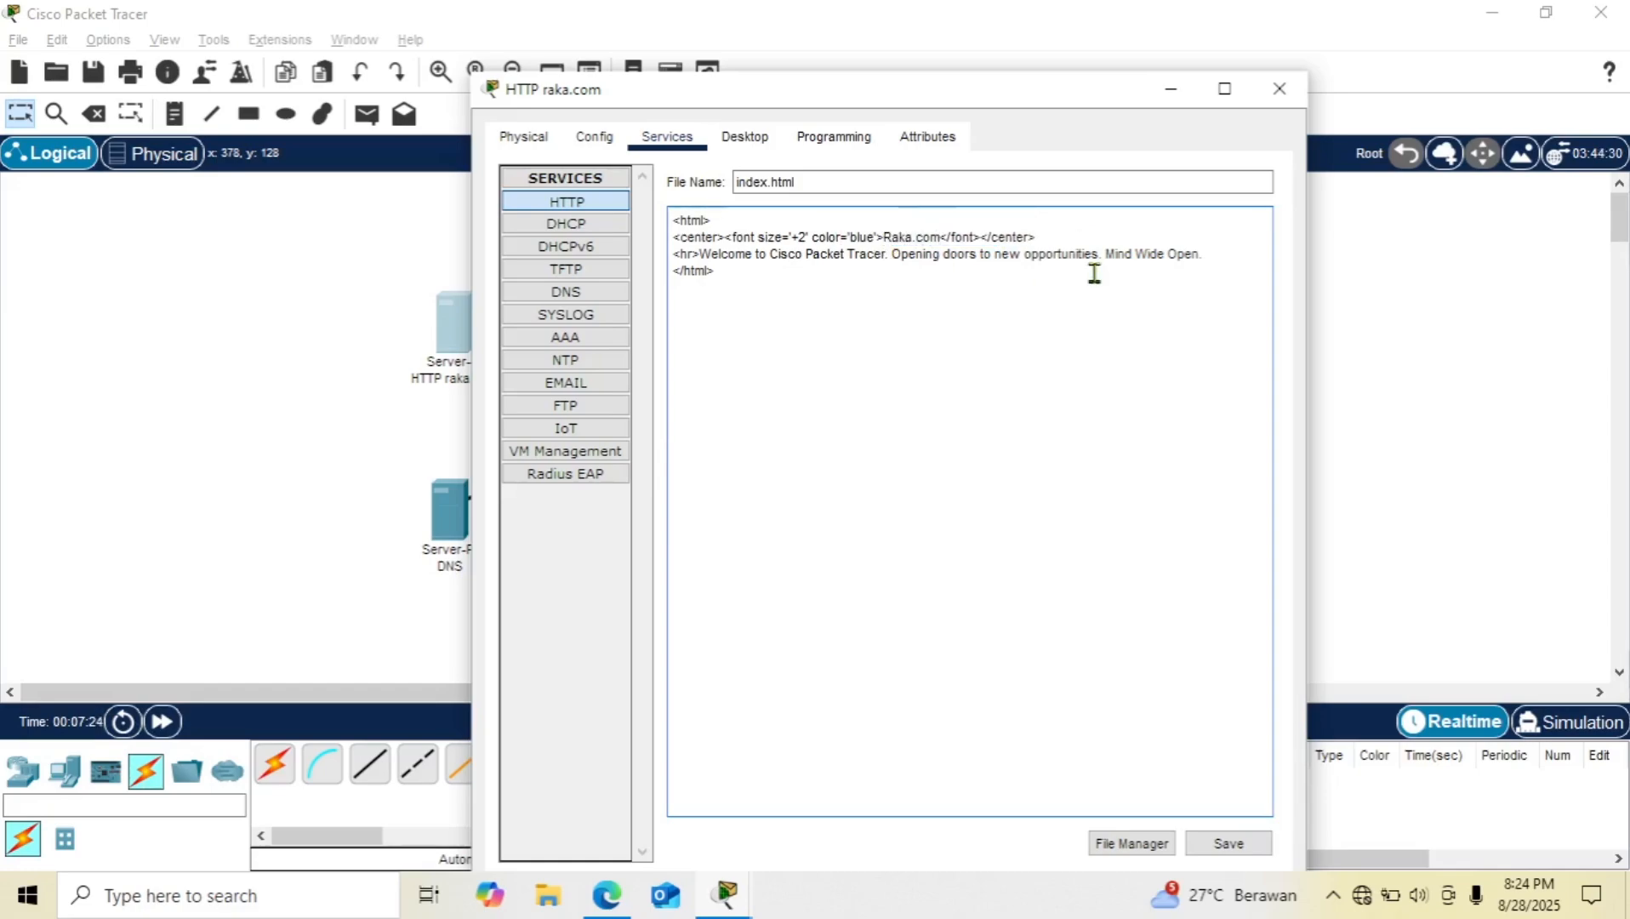
# Step: Replace the welcome sentence after the horizontal rule in index.html with "Selamat datang di raka.com"
pyautogui.moveTo(1223, 266); pyautogui.dragTo(704, 263)
pyautogui.click(1186, 254)
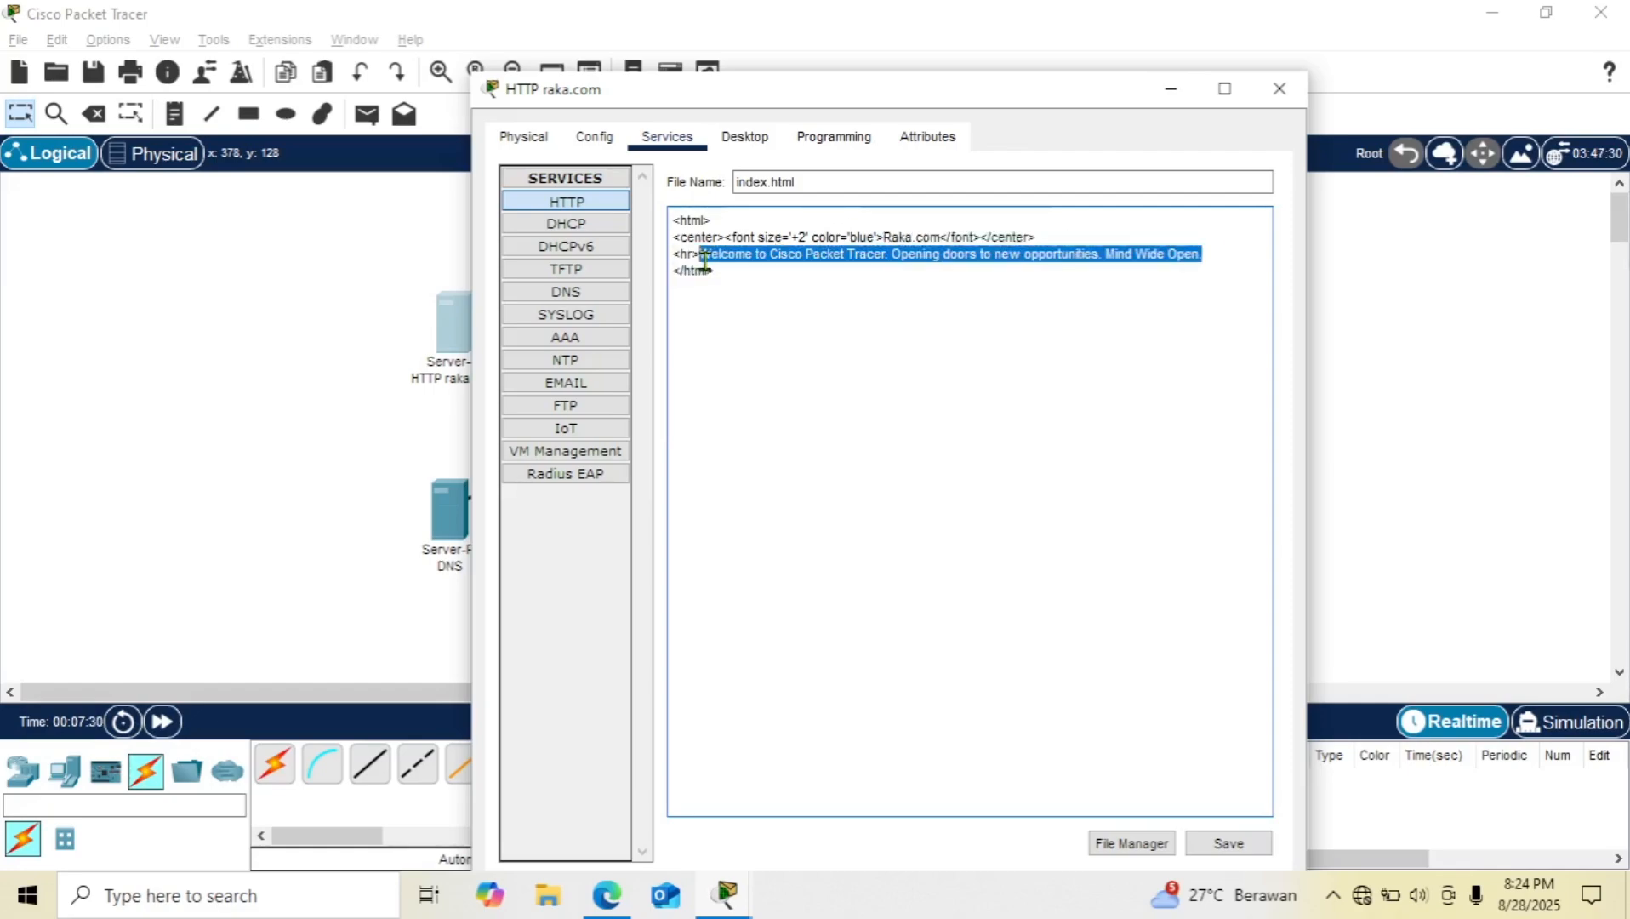
pyautogui.press('BackSpace')
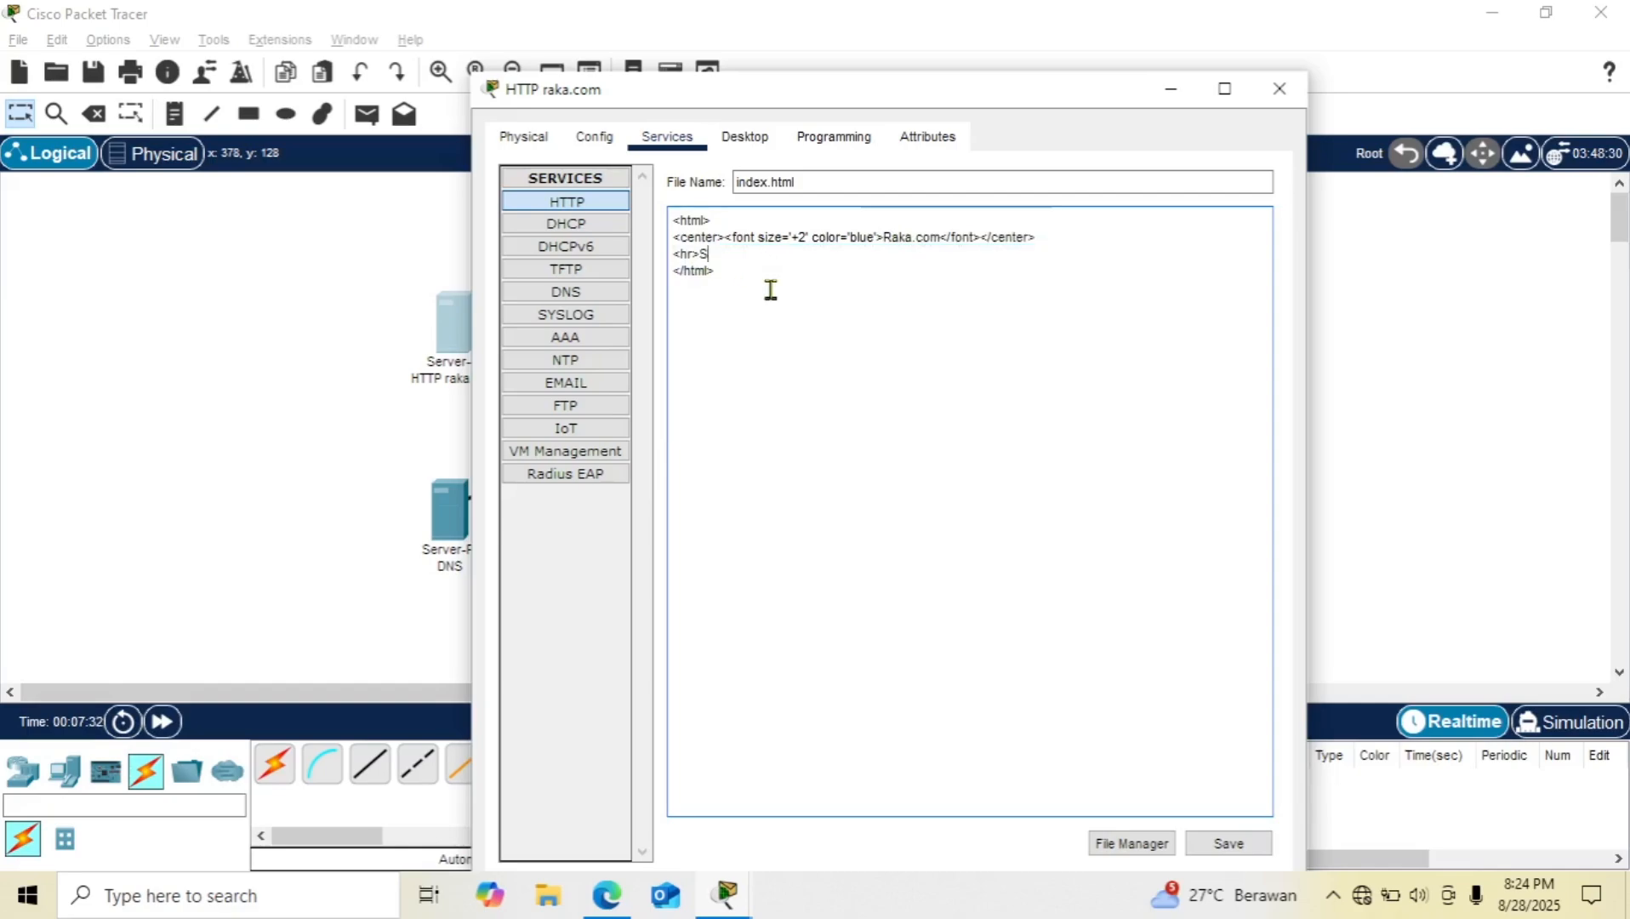
pyautogui.write('Selamat datang di raka.com')
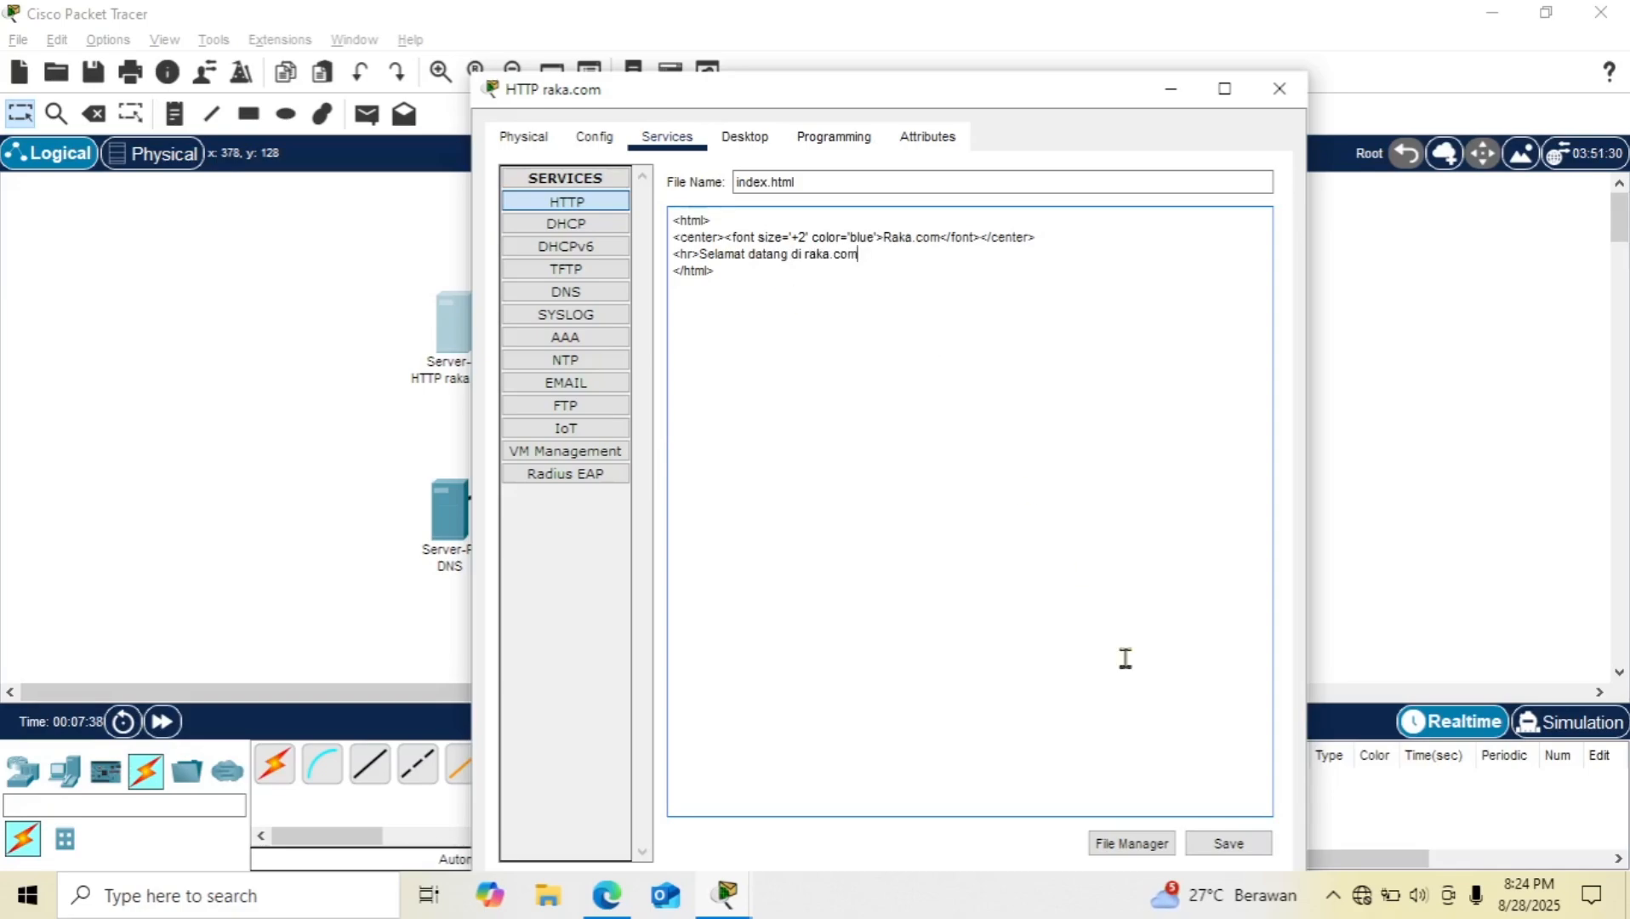
# Step: Save index.html over the existing file and close the HTTP raka.com server's configuration window
pyautogui.click(1230, 845)
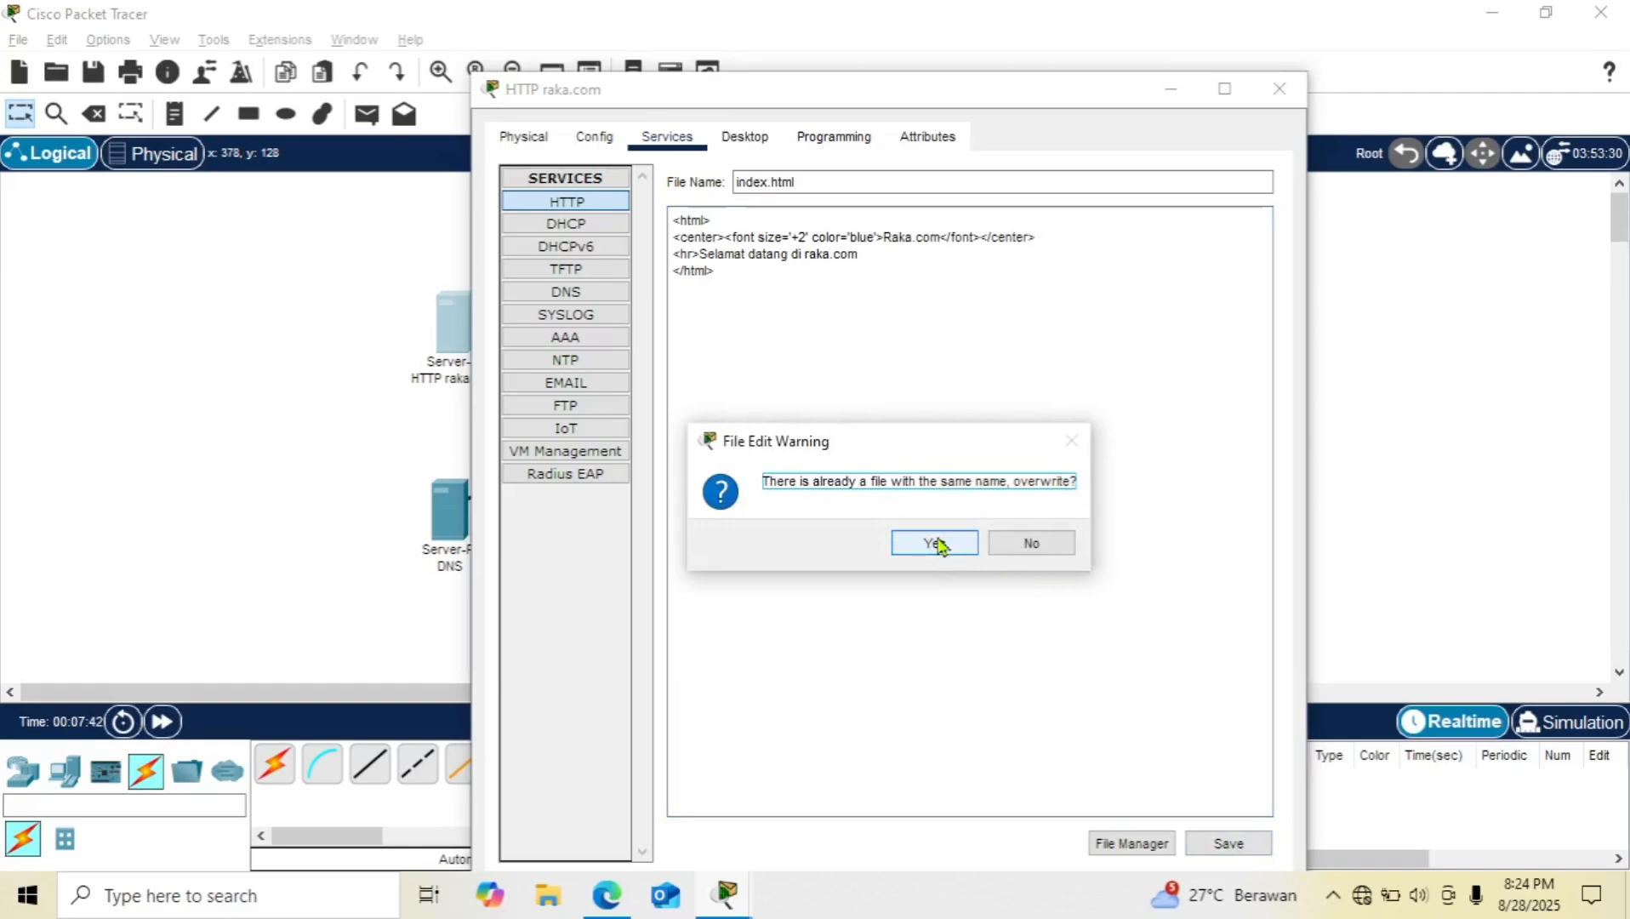
pyautogui.click(935, 543)
pyautogui.click(1138, 473)
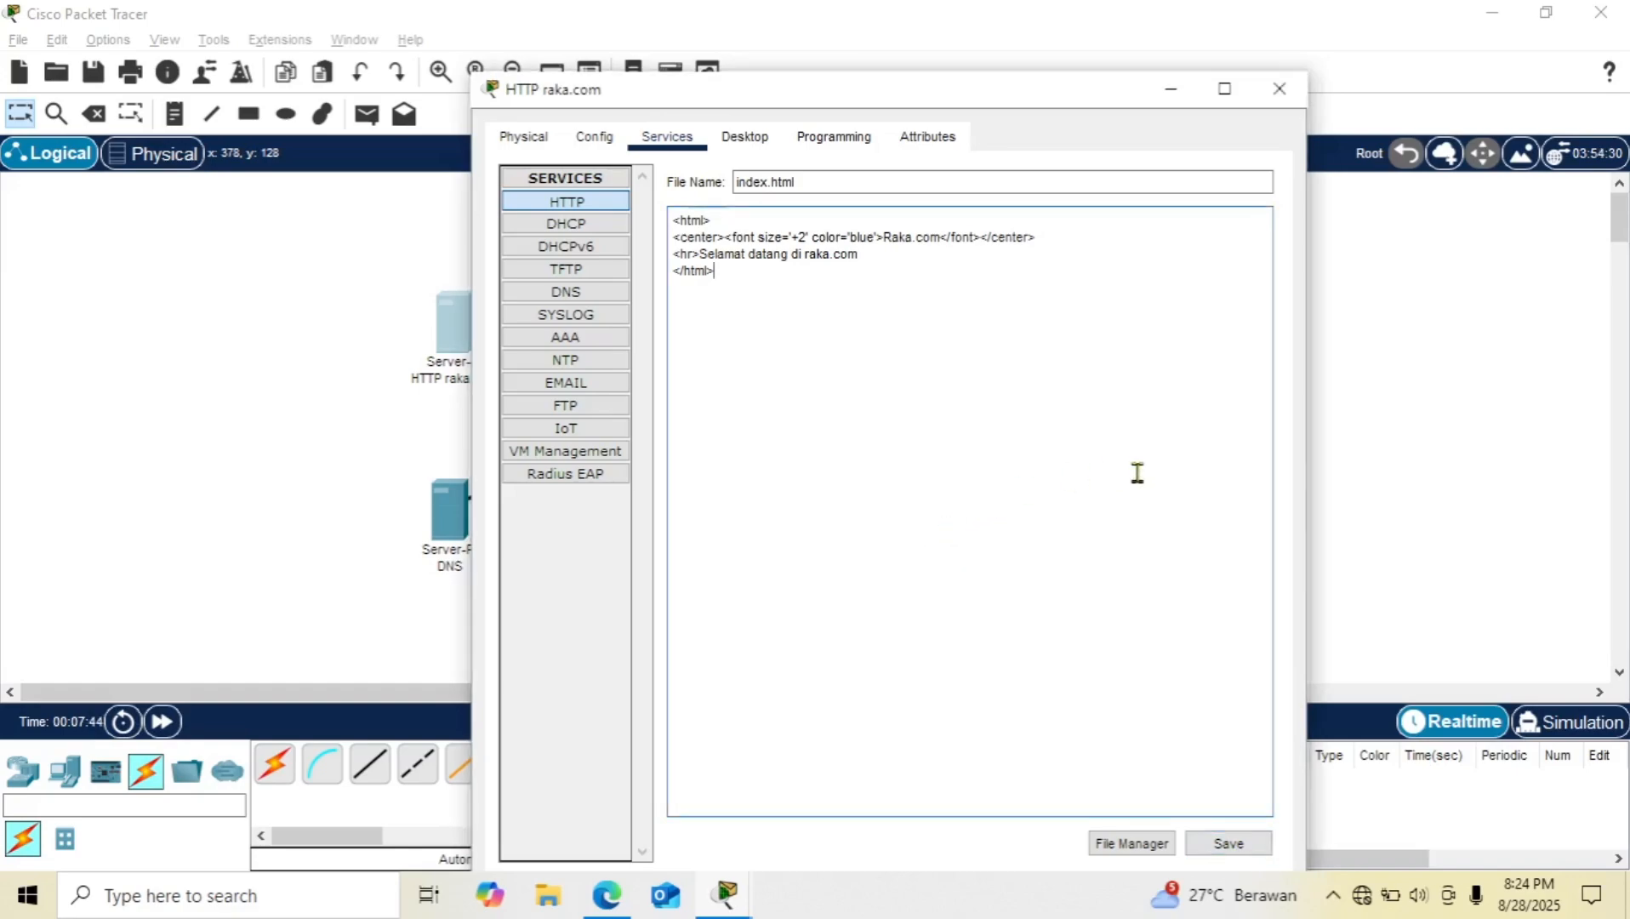
pyautogui.click(592, 204)
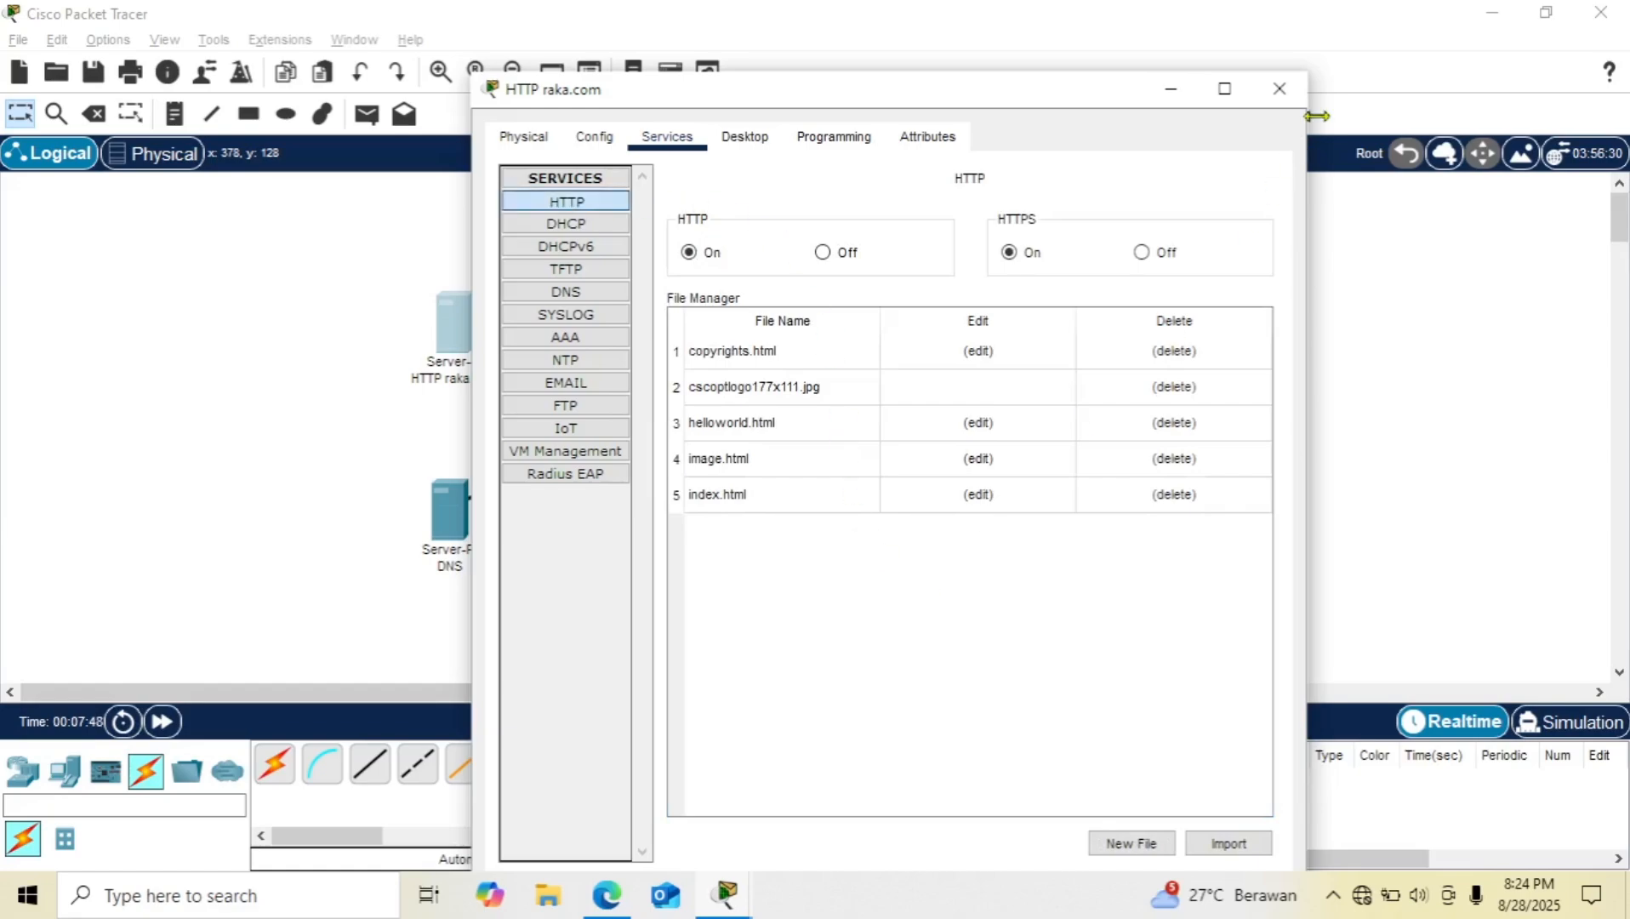
pyautogui.click(1279, 88)
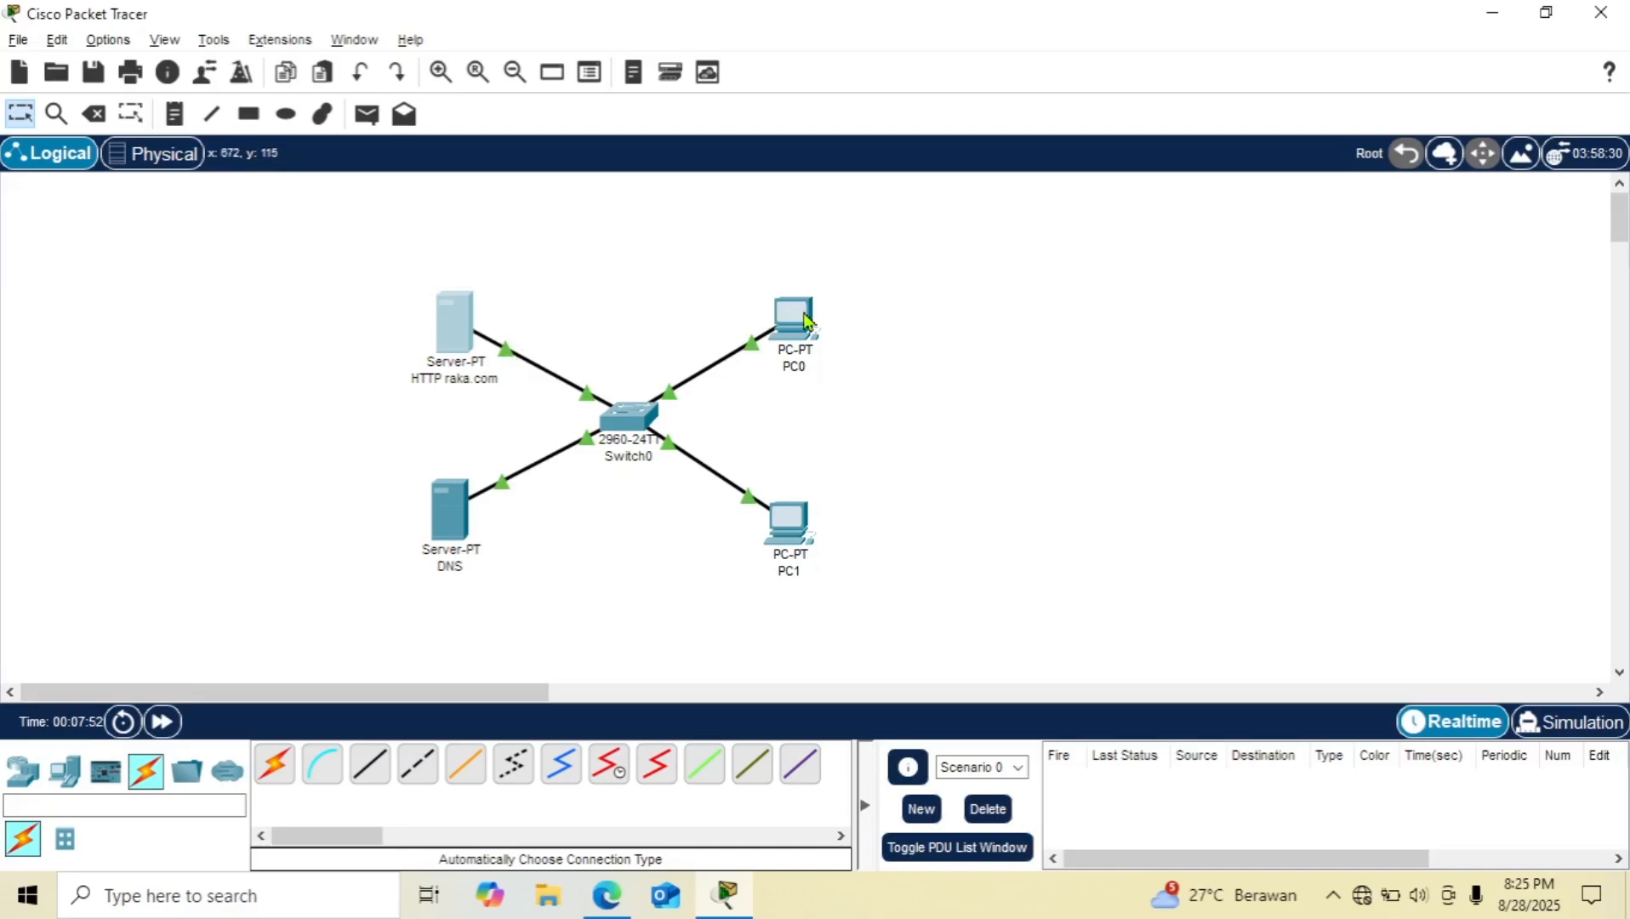
# Step: Load the web page at 192.168.1.1 in PC0's Web Browser and return to the network topology
pyautogui.click(804, 322)
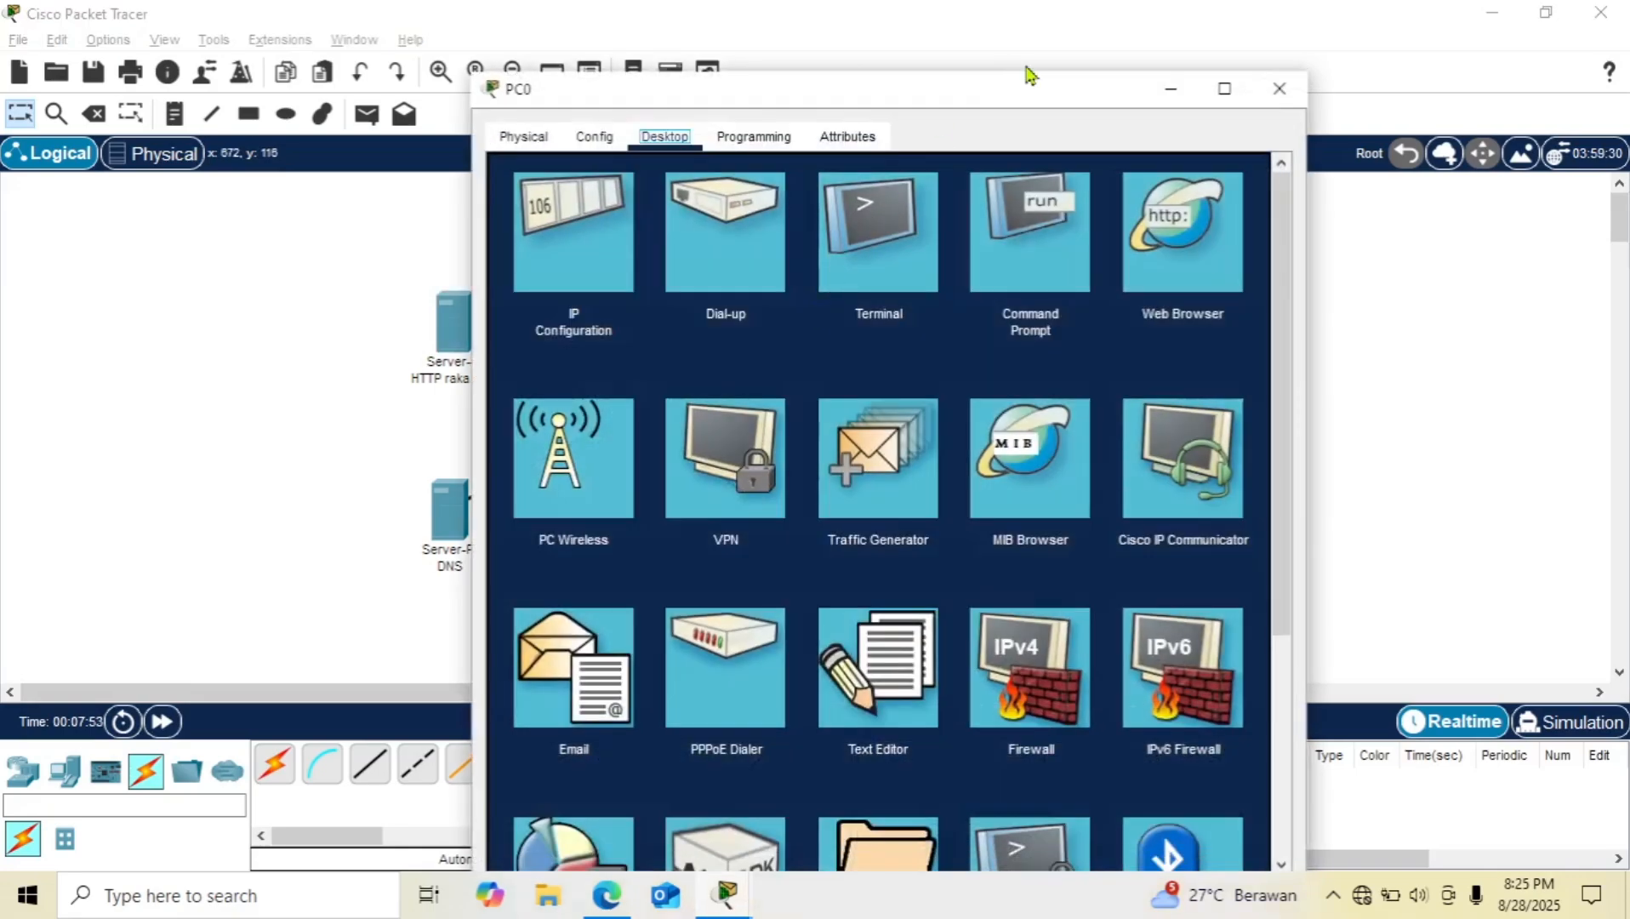
pyautogui.moveTo(1032, 75)
pyautogui.mouseDown()
pyautogui.moveTo(1347, 75)
pyautogui.moveTo(1103, 51)
pyautogui.moveTo(1042, 97)
pyautogui.mouseUp()
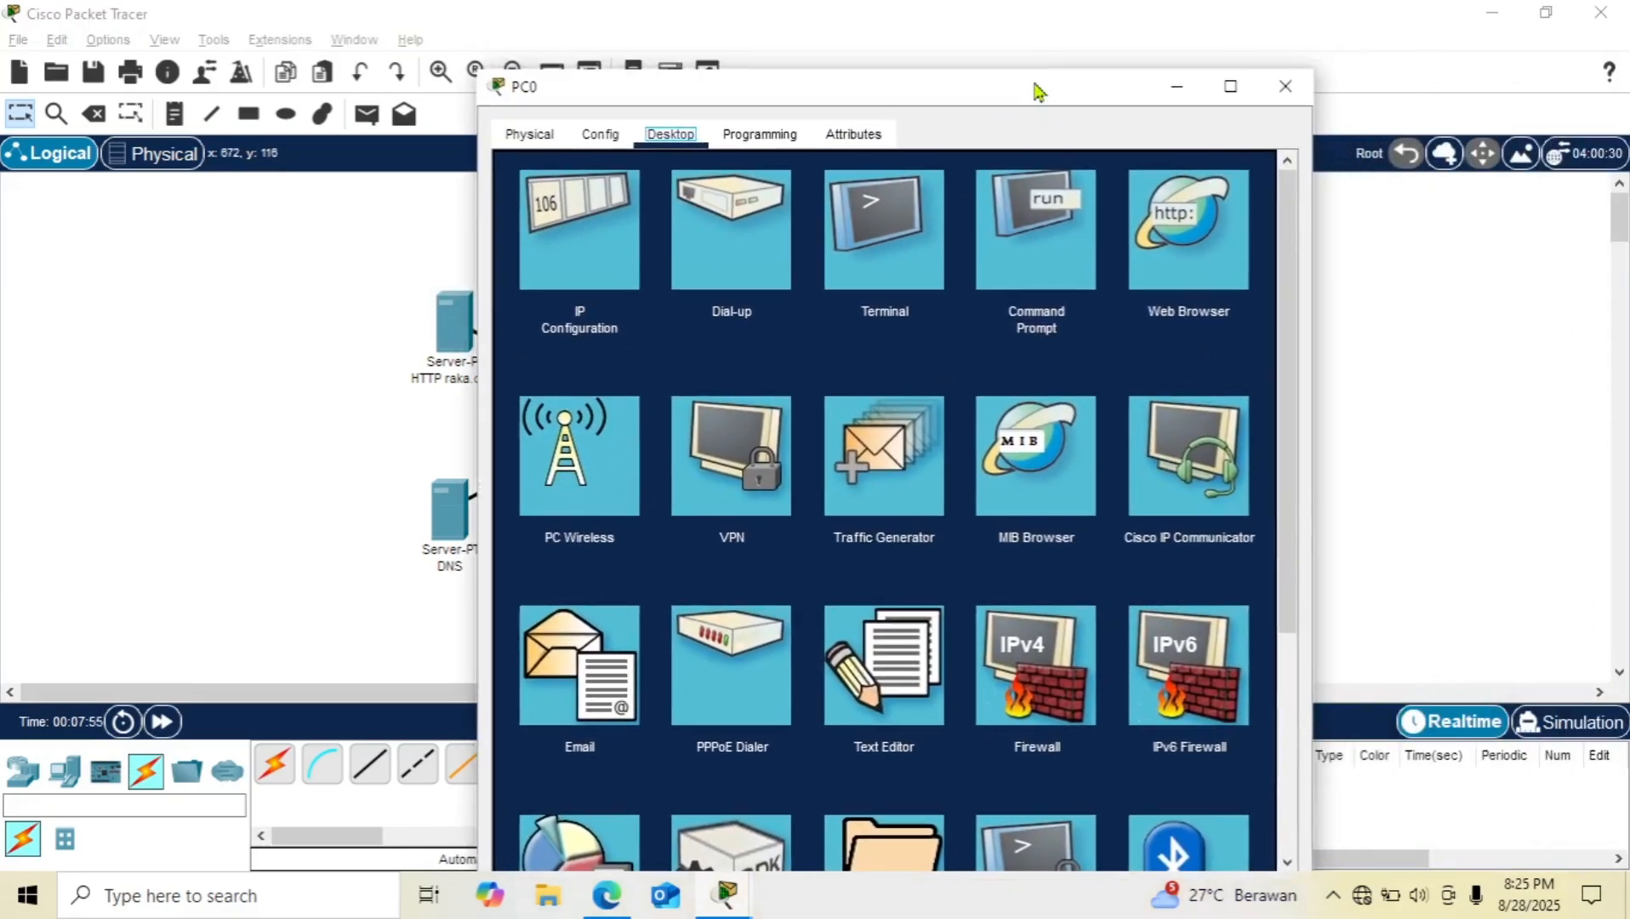
pyautogui.click(1202, 238)
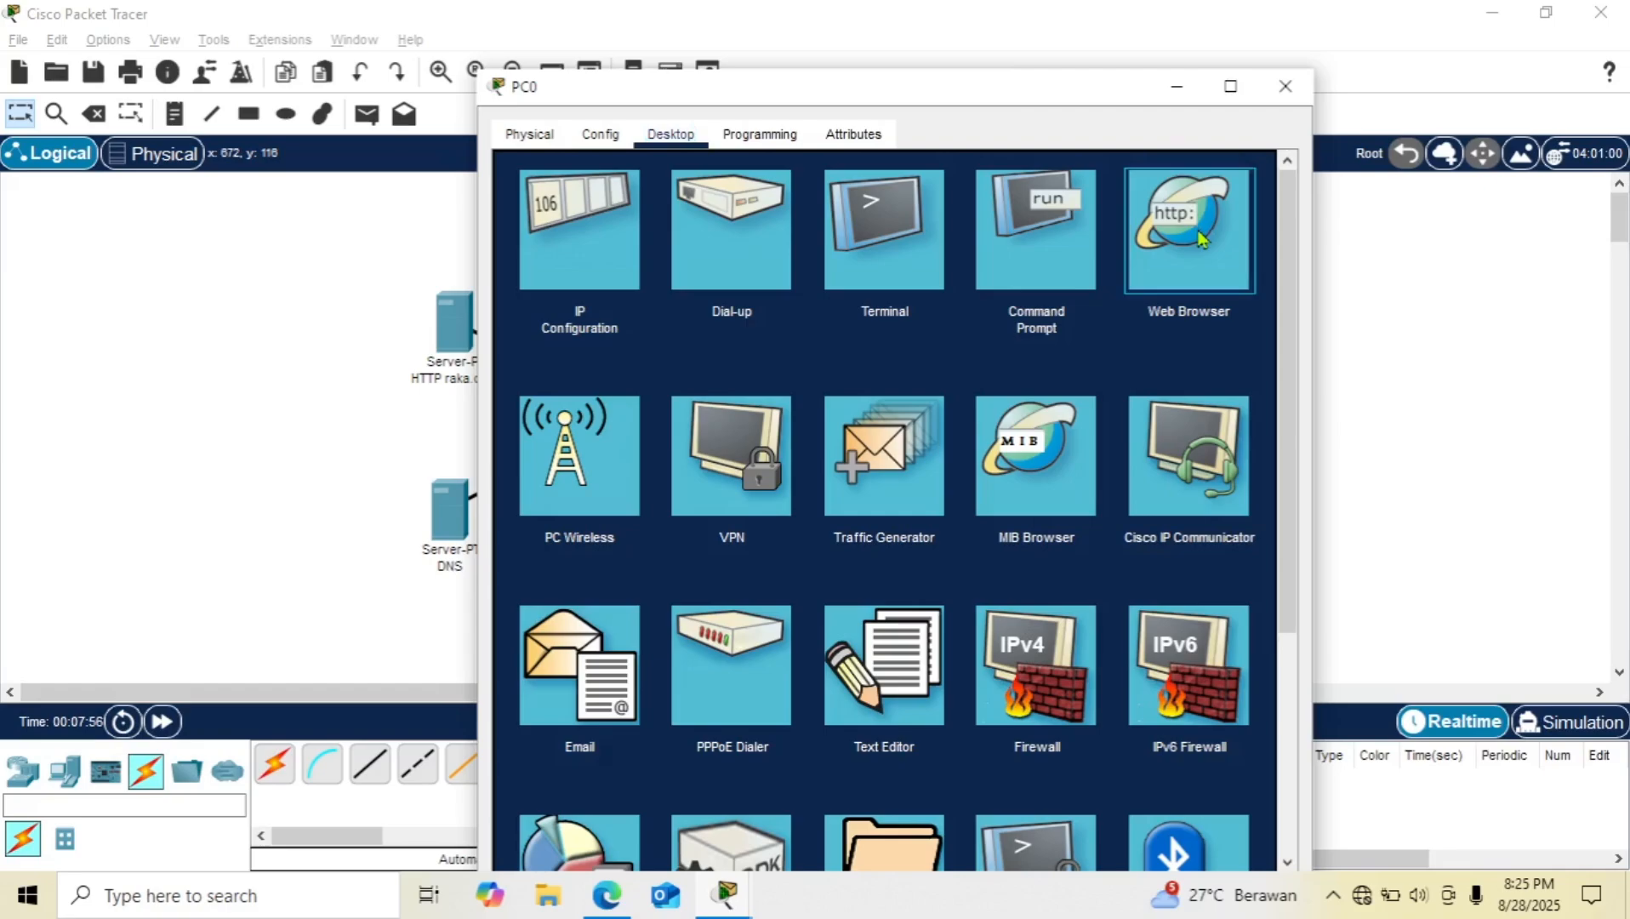
pyautogui.click(1202, 238)
pyautogui.click(848, 210)
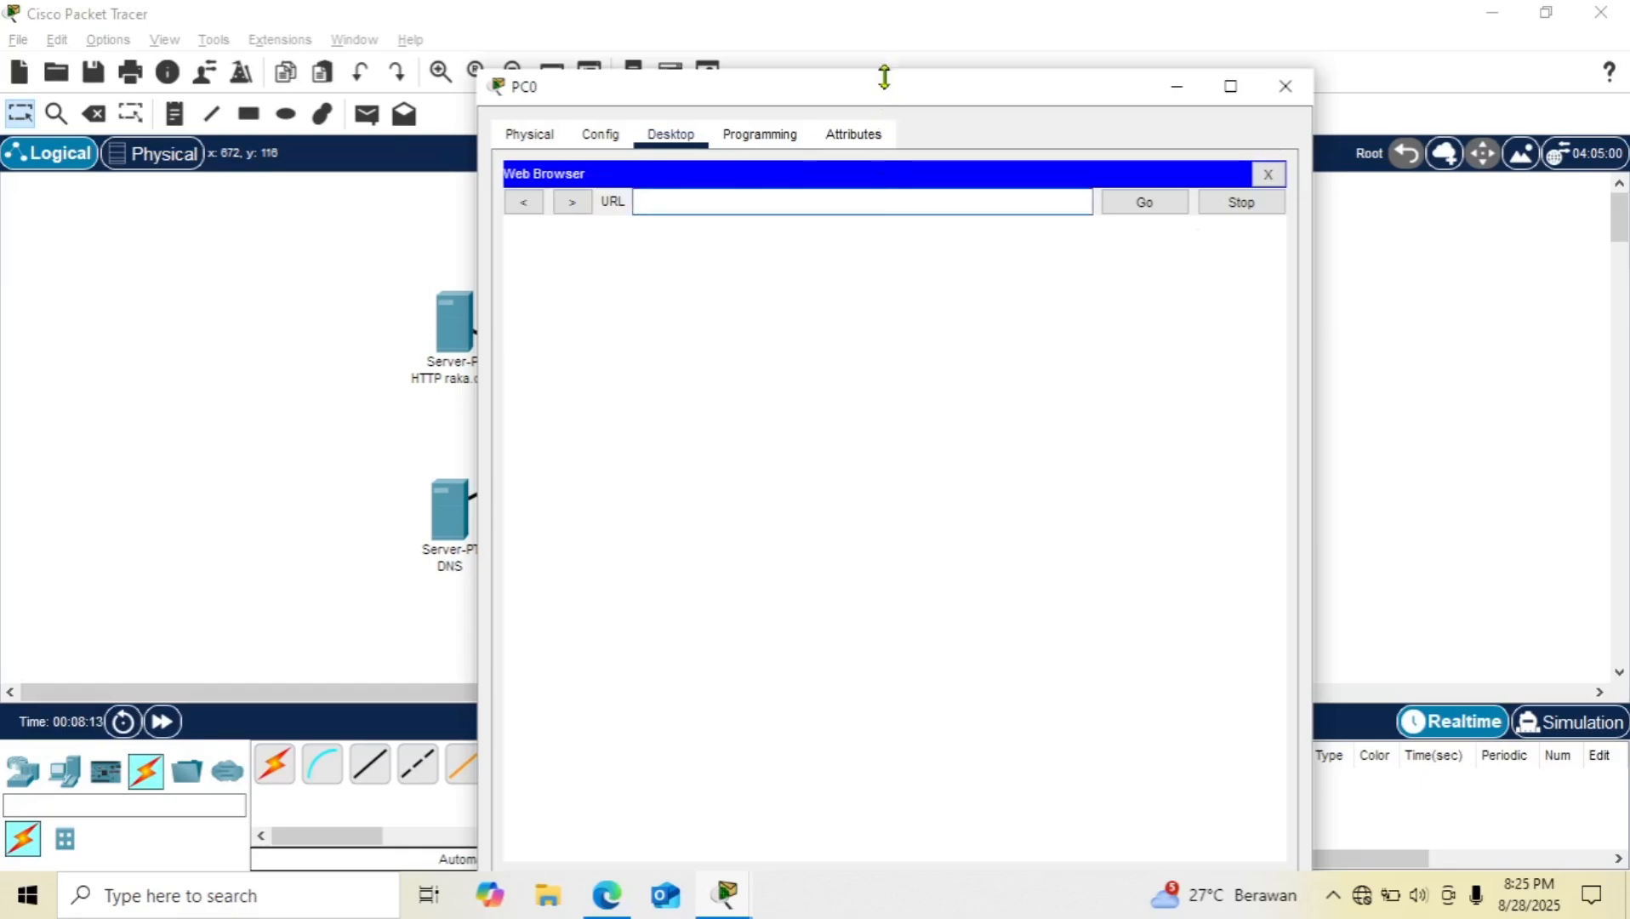
pyautogui.moveTo(902, 95); pyautogui.dragTo(905, 94)
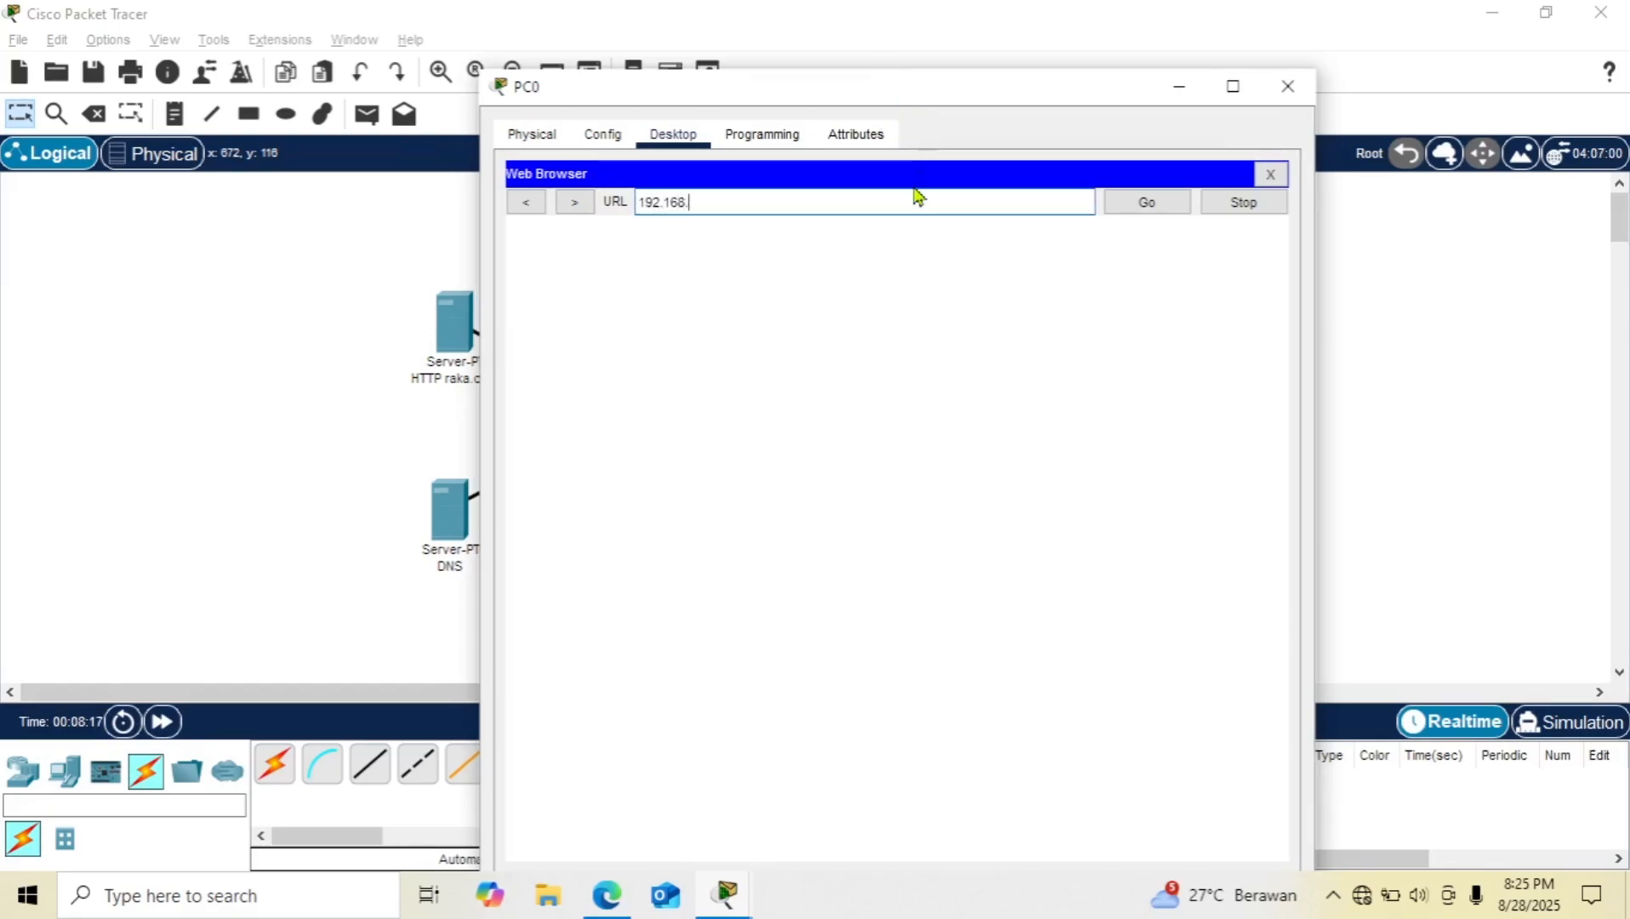
pyautogui.click(1172, 207)
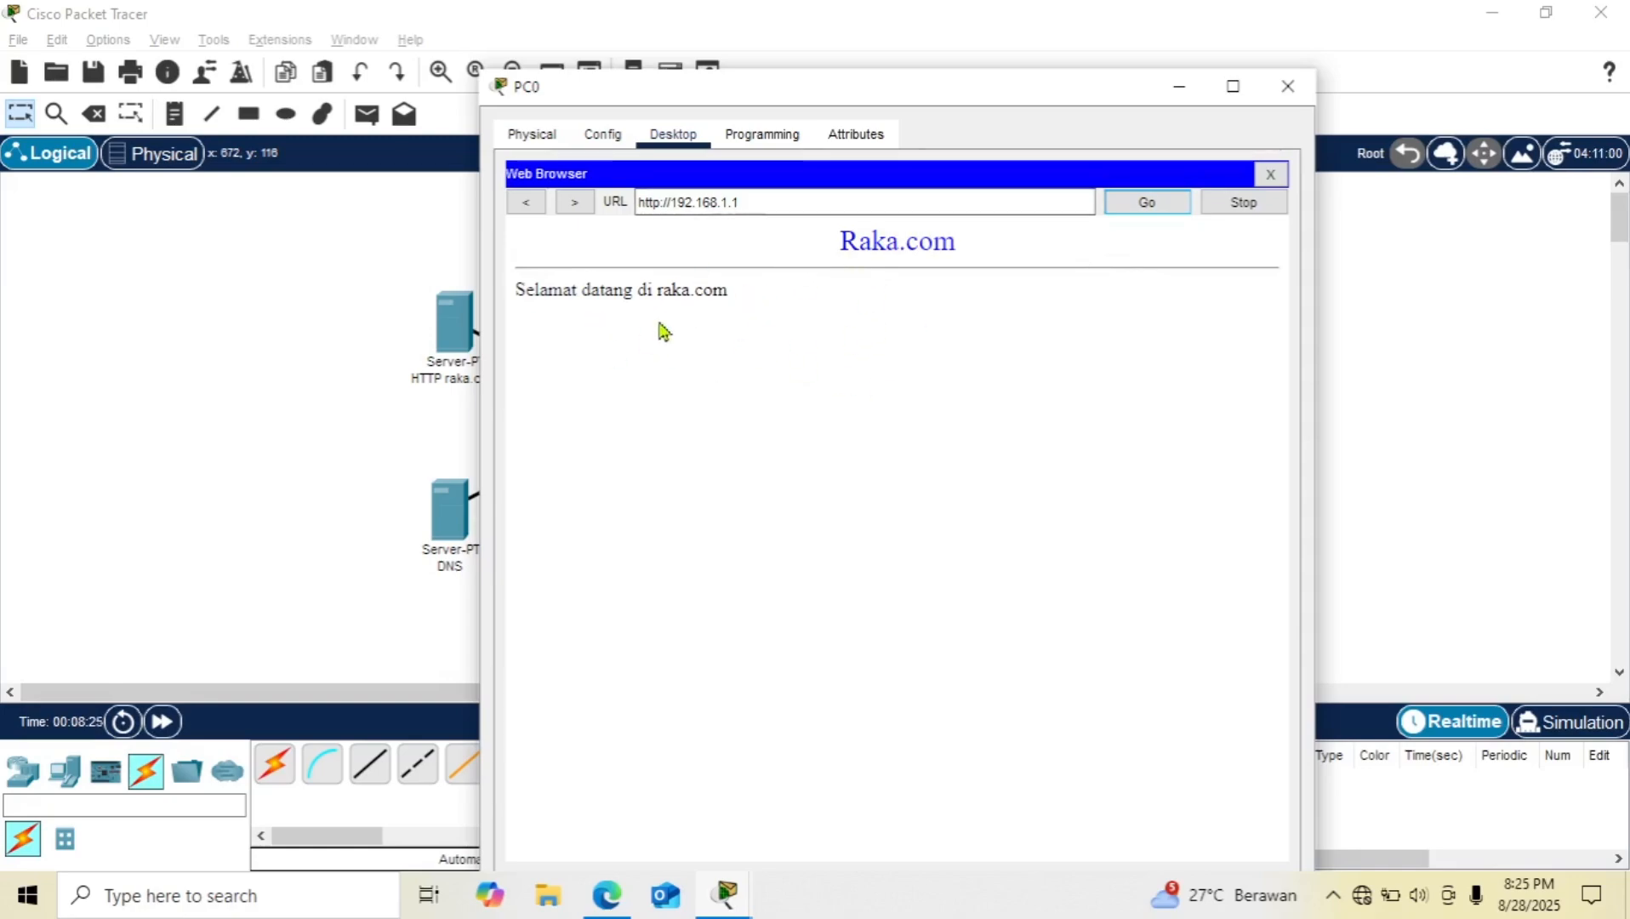
pyautogui.click(331, 432)
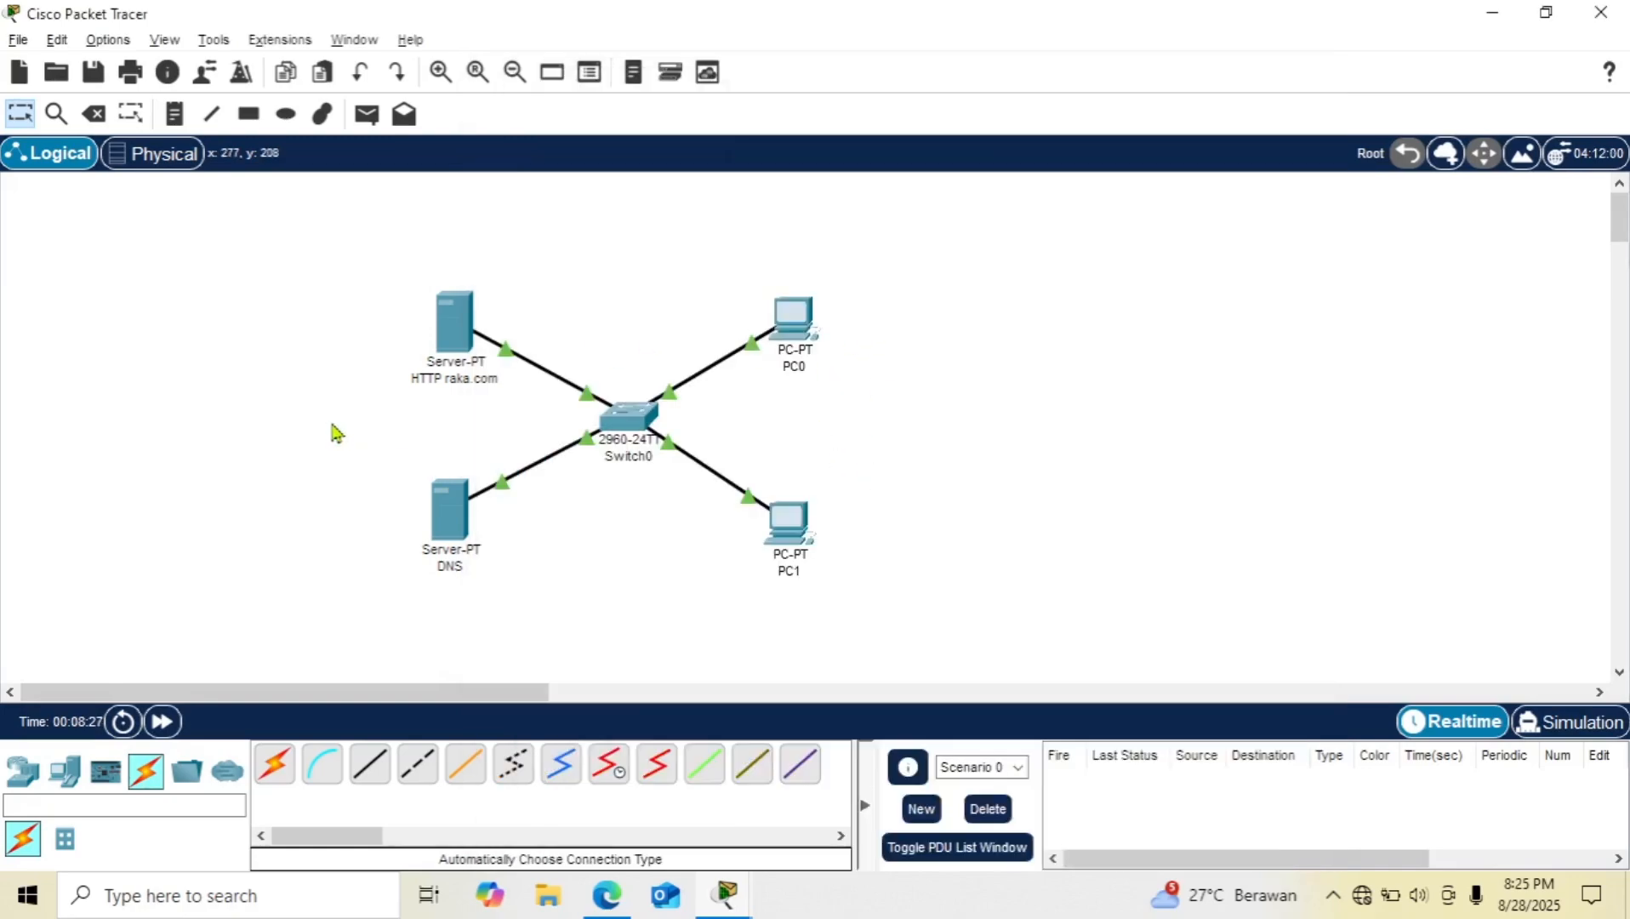
# Step: Load the web page at 192.168.1.1 in PC1's Web Browser and return to the network topology
pyautogui.click(802, 532)
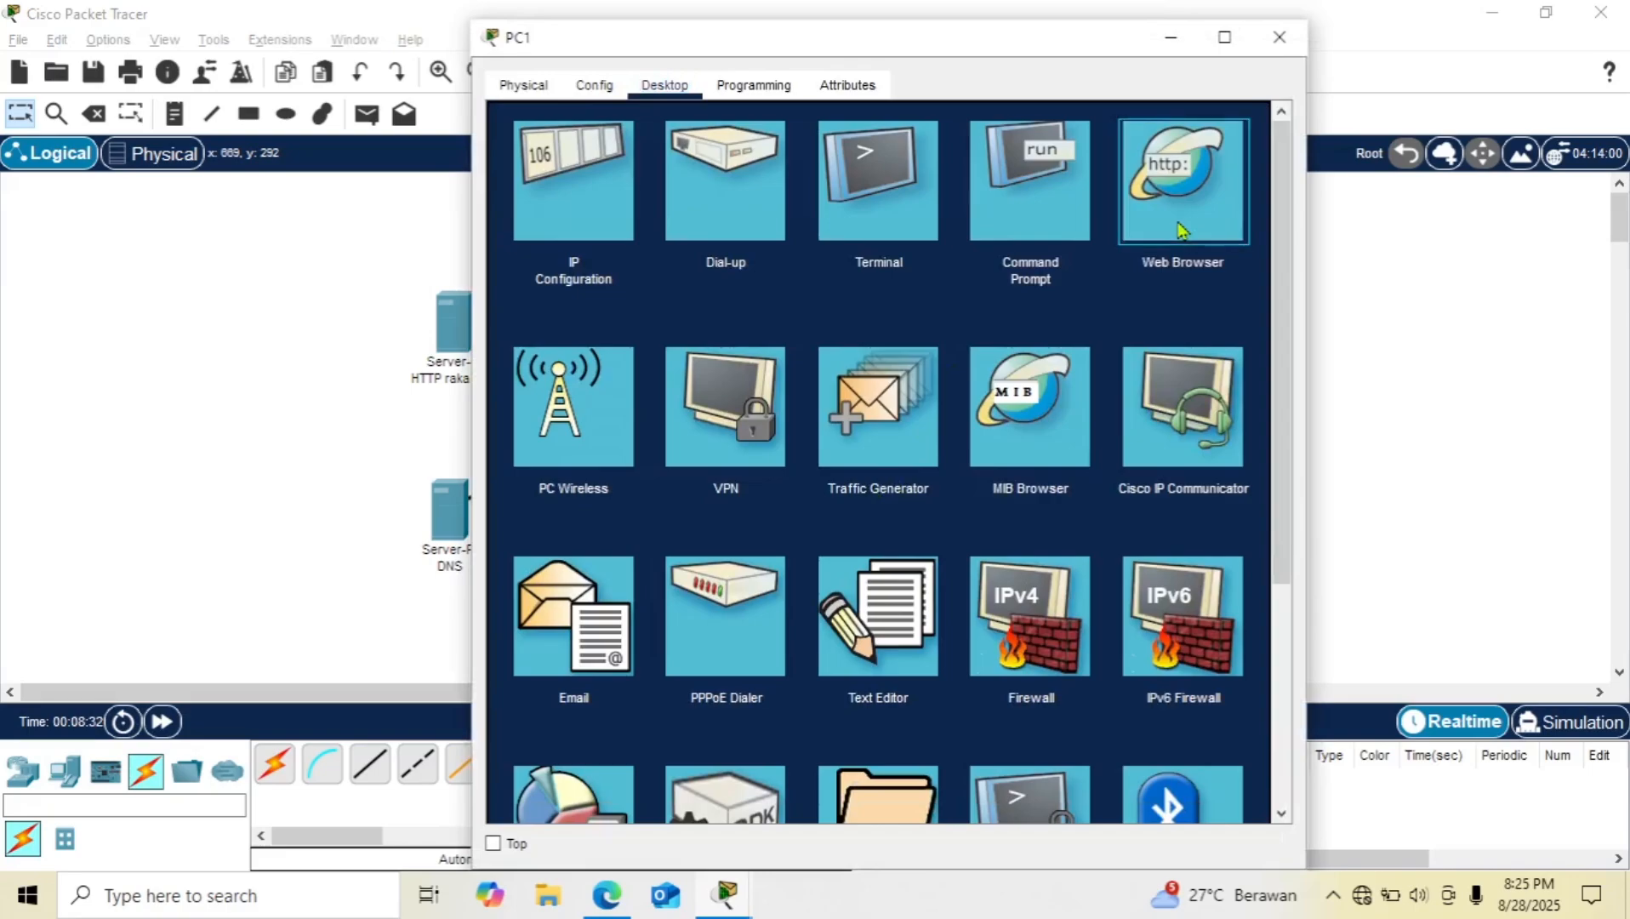
pyautogui.click(1180, 228)
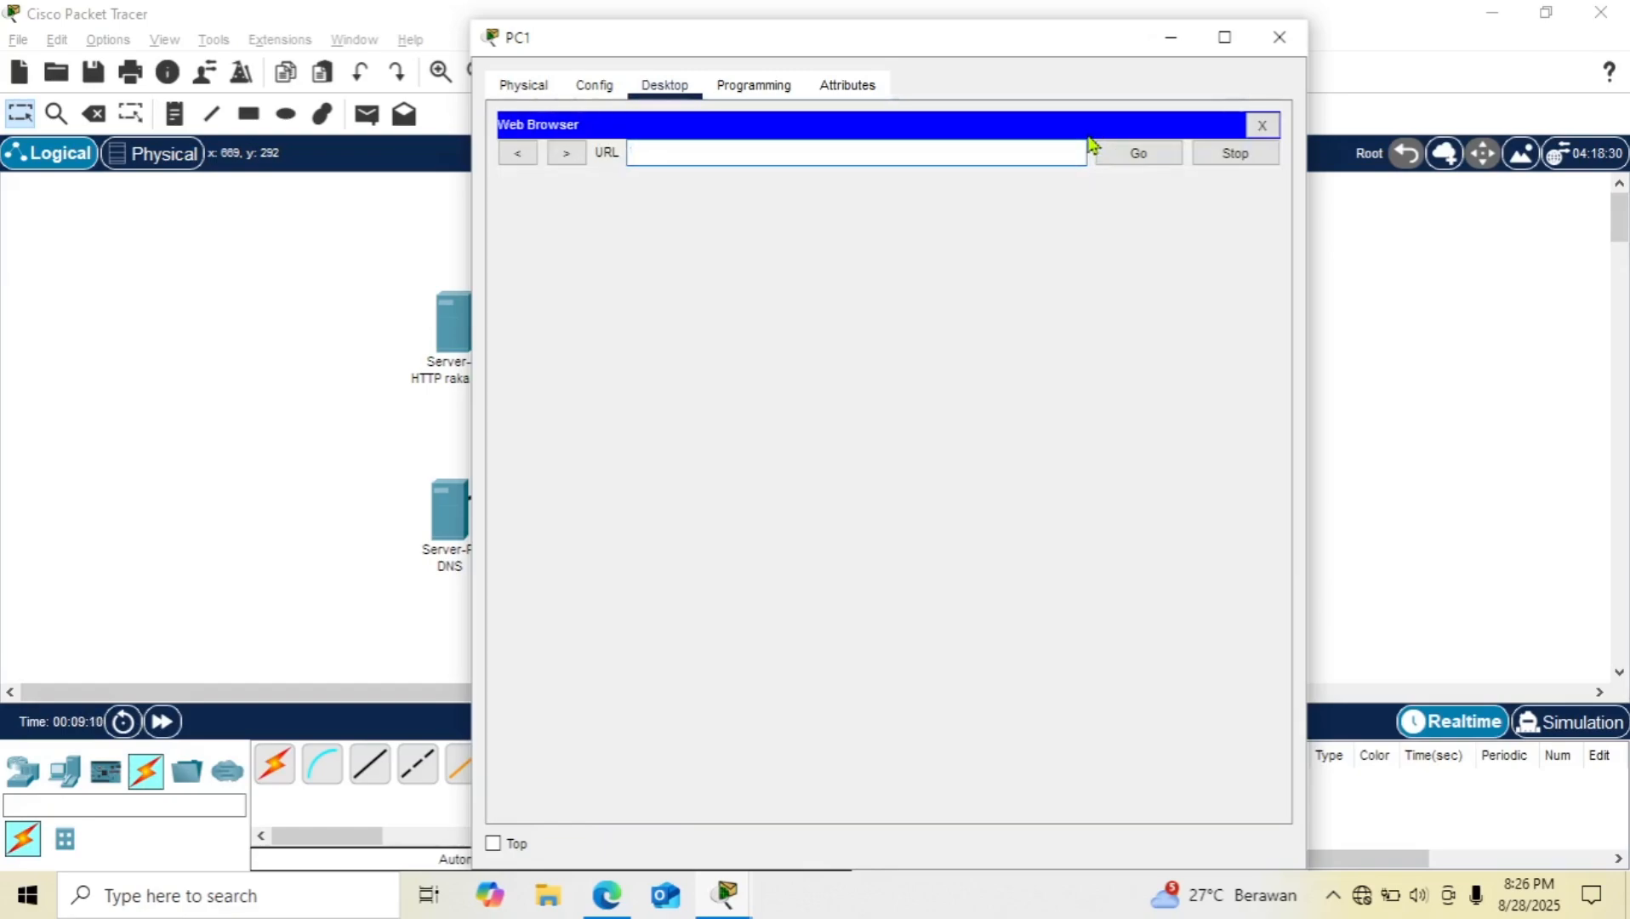
pyautogui.write('92.168.1.1')
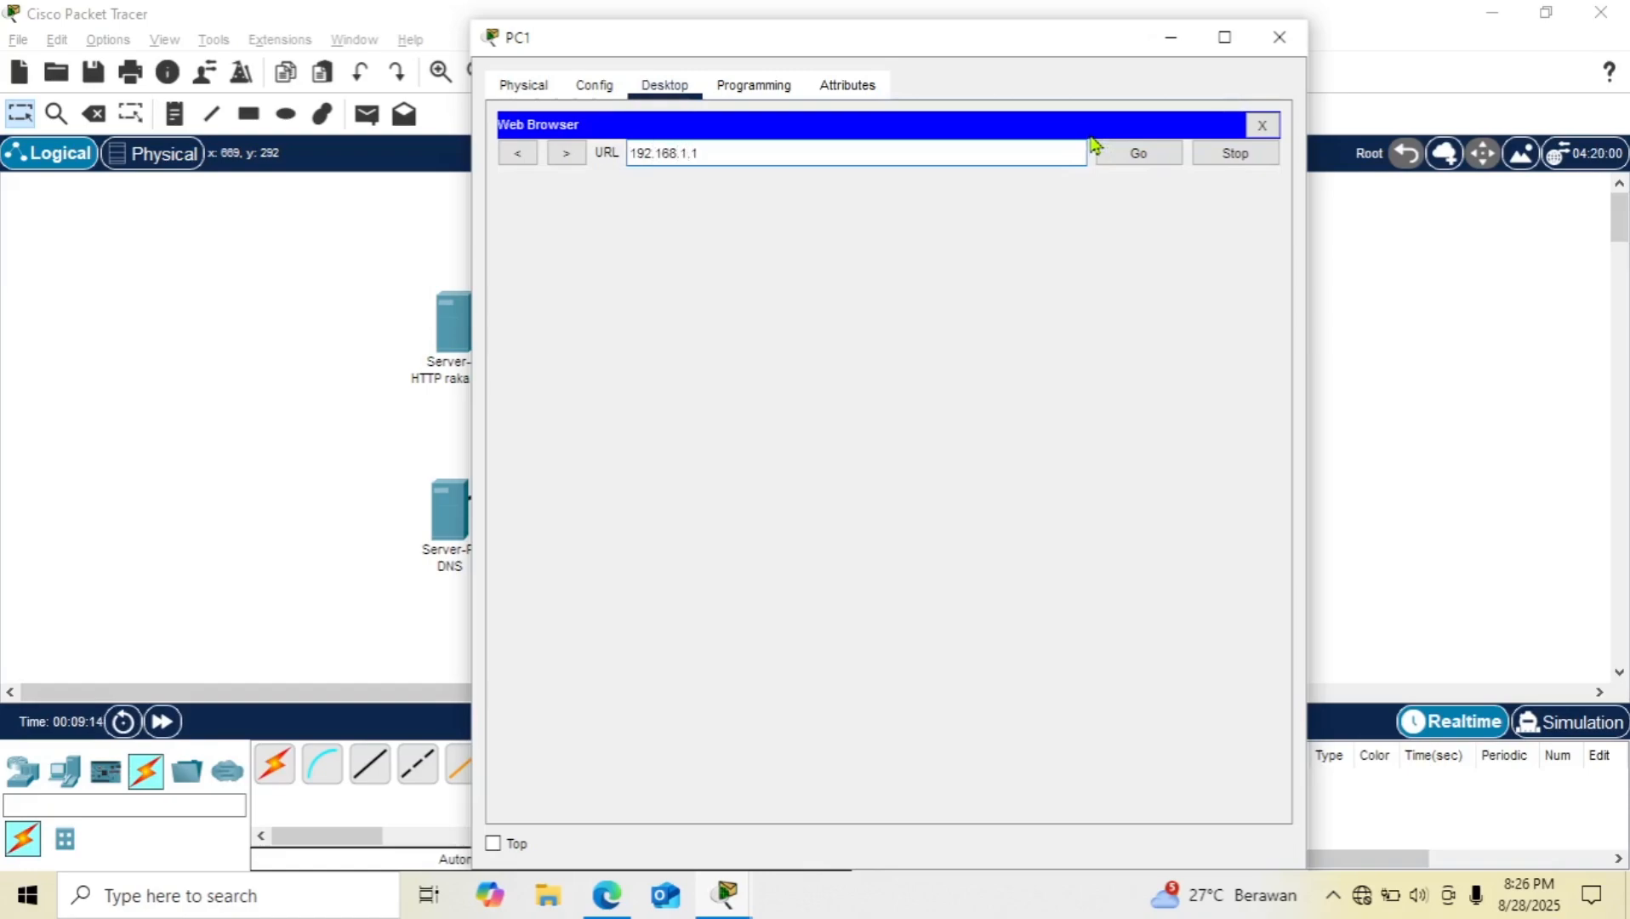
pyautogui.click(1131, 157)
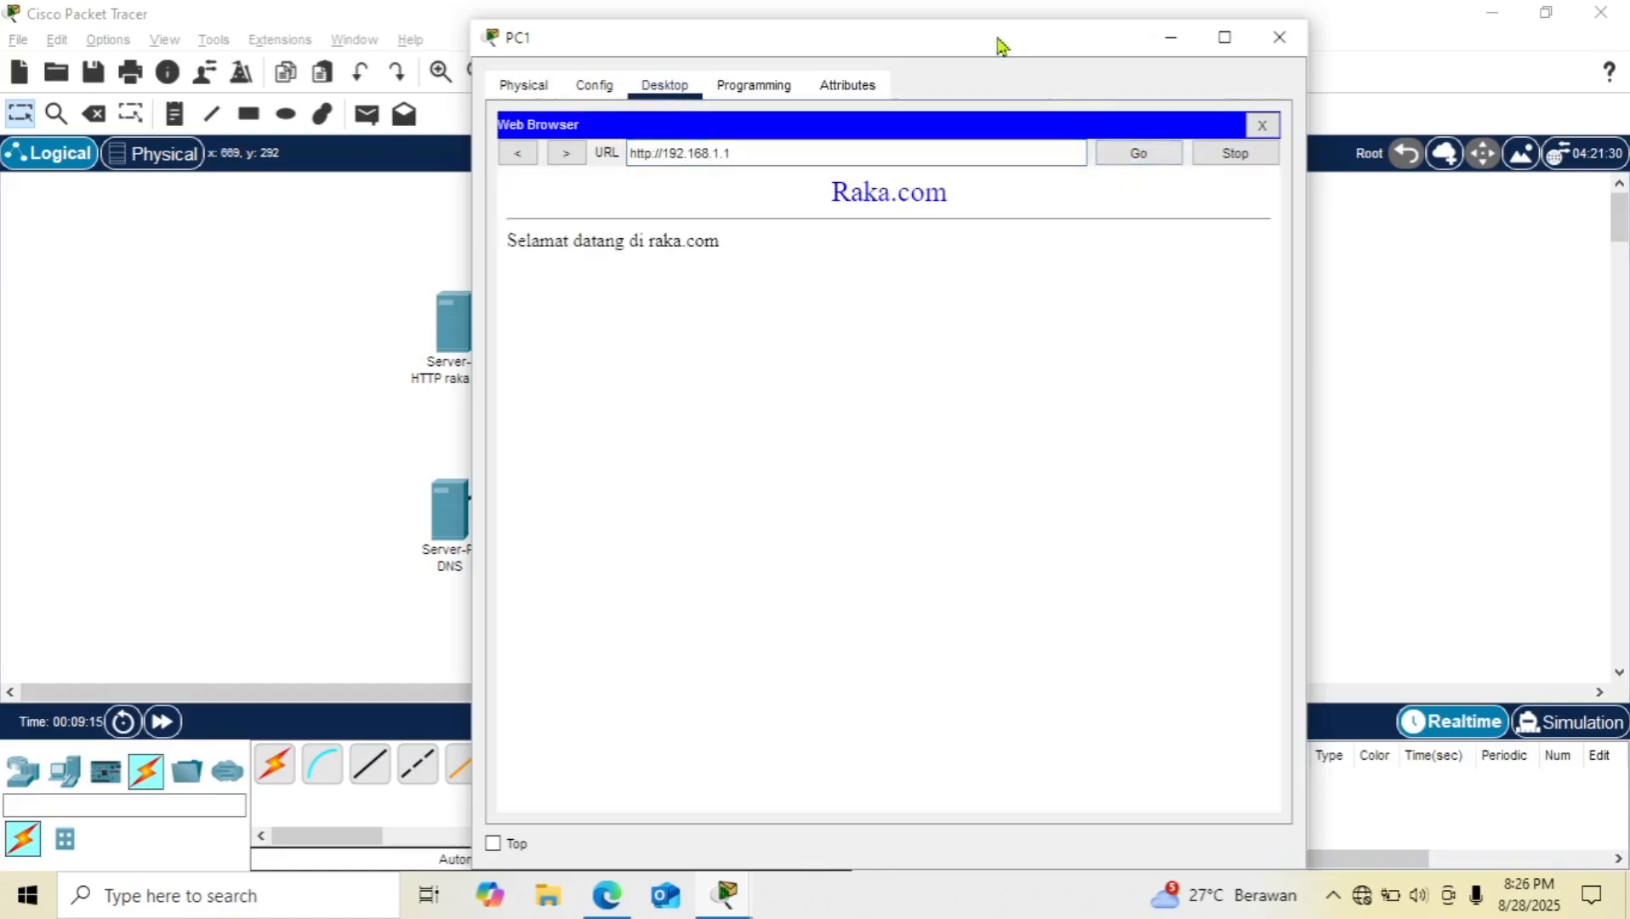
pyautogui.moveTo(1002, 46); pyautogui.dragTo(1038, 91)
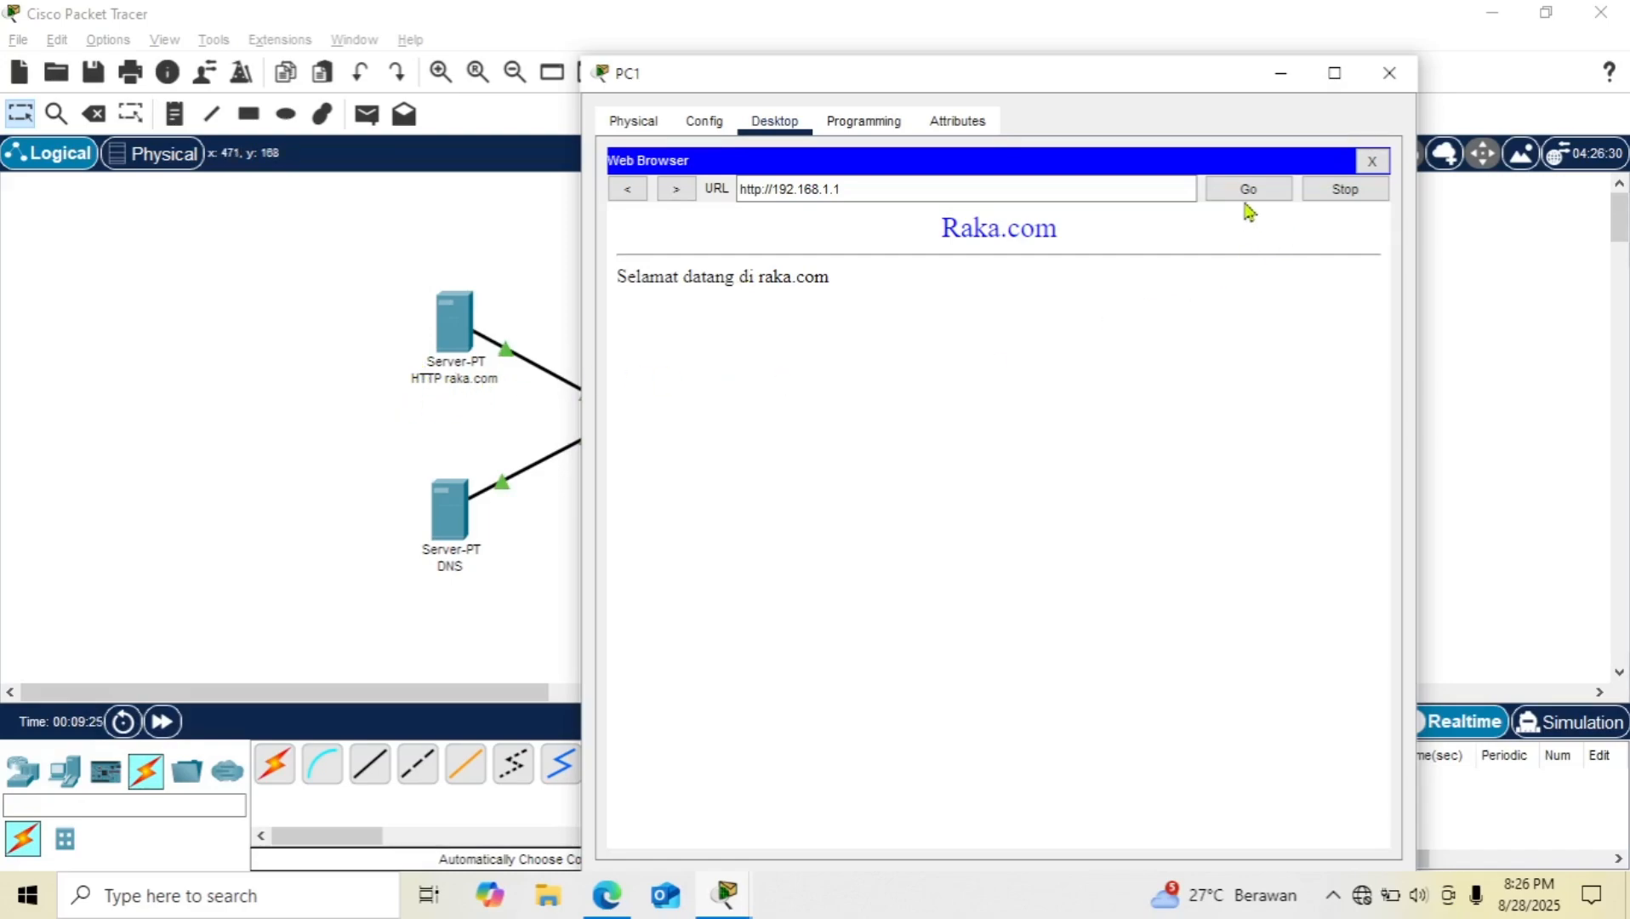
pyautogui.click(316, 408)
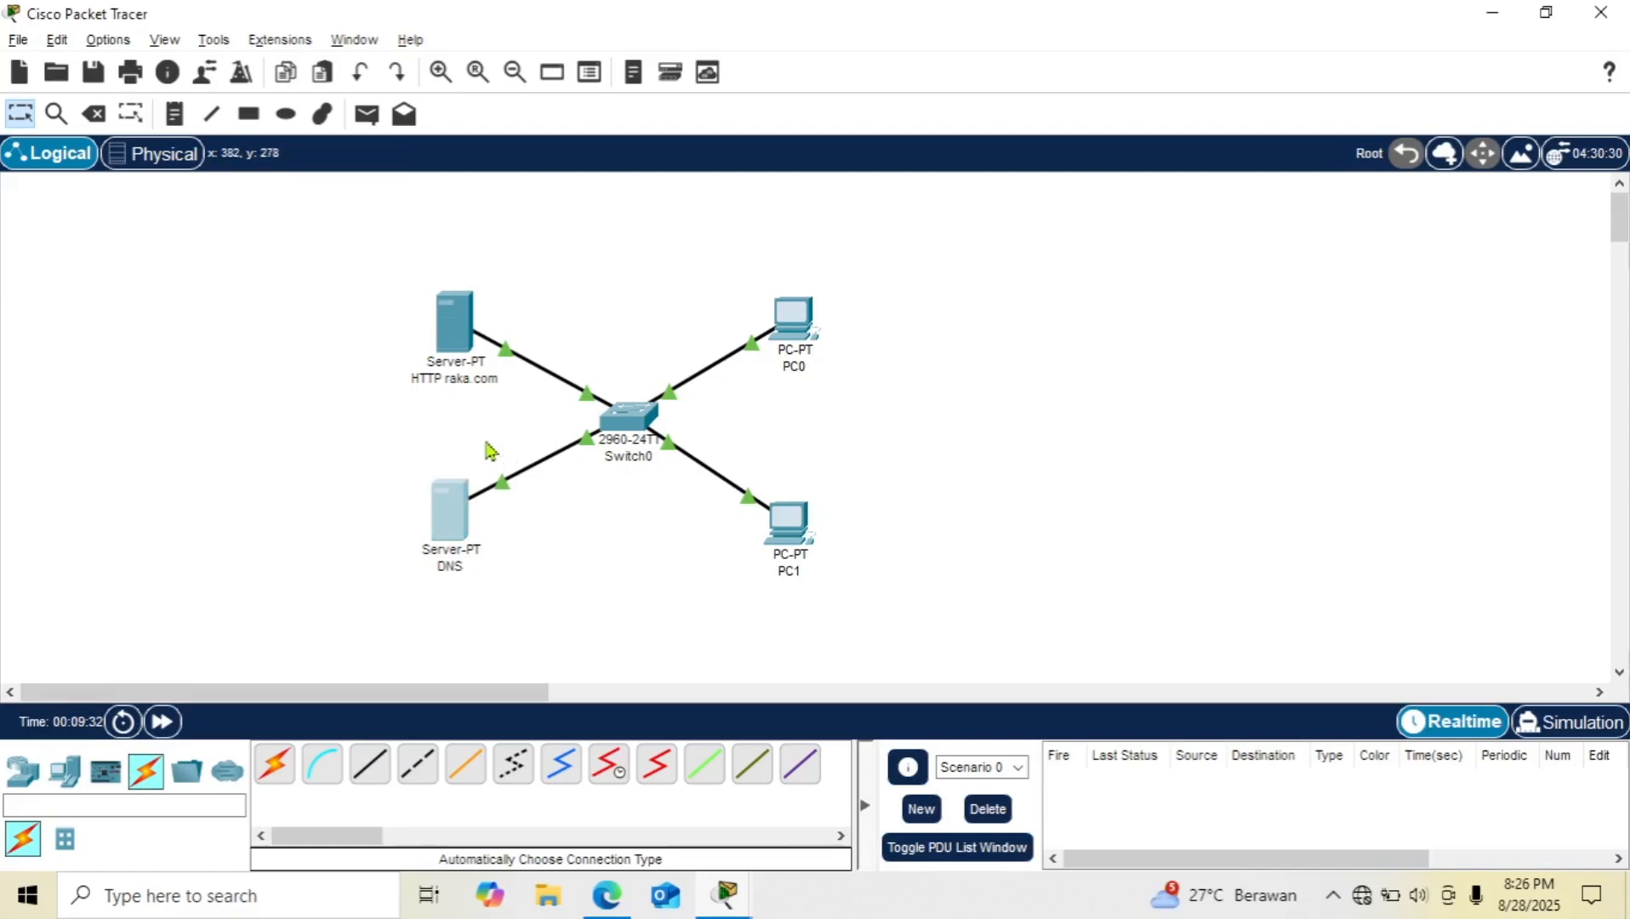
# Step: Open the DNS server's services and turn off its Syslog service
pyautogui.click(458, 507)
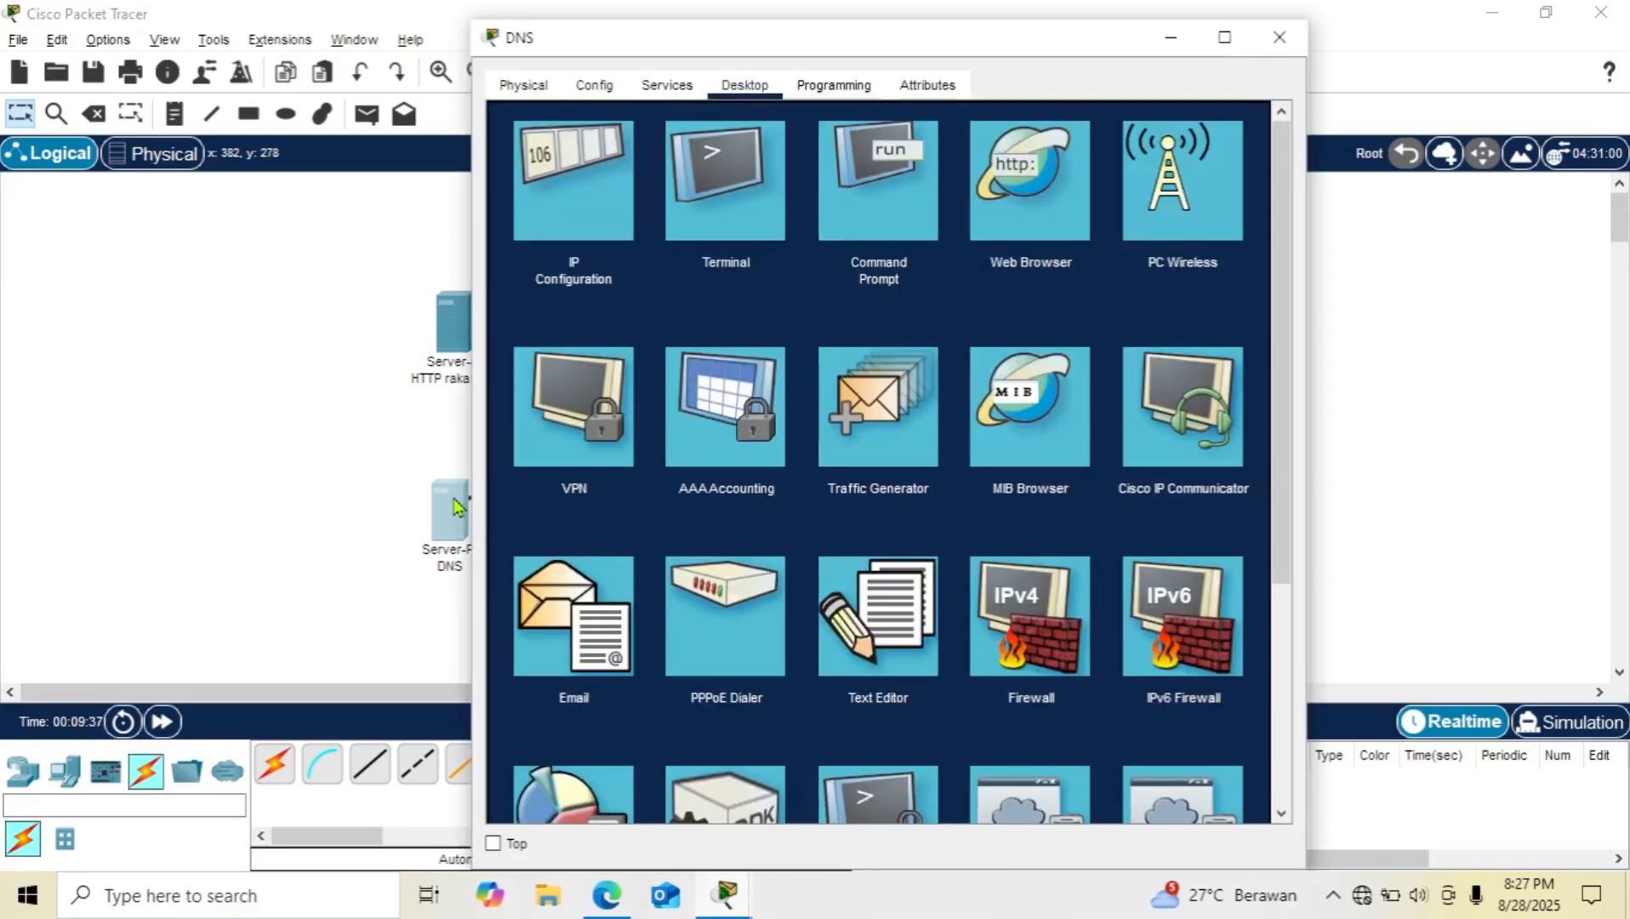
pyautogui.click(668, 89)
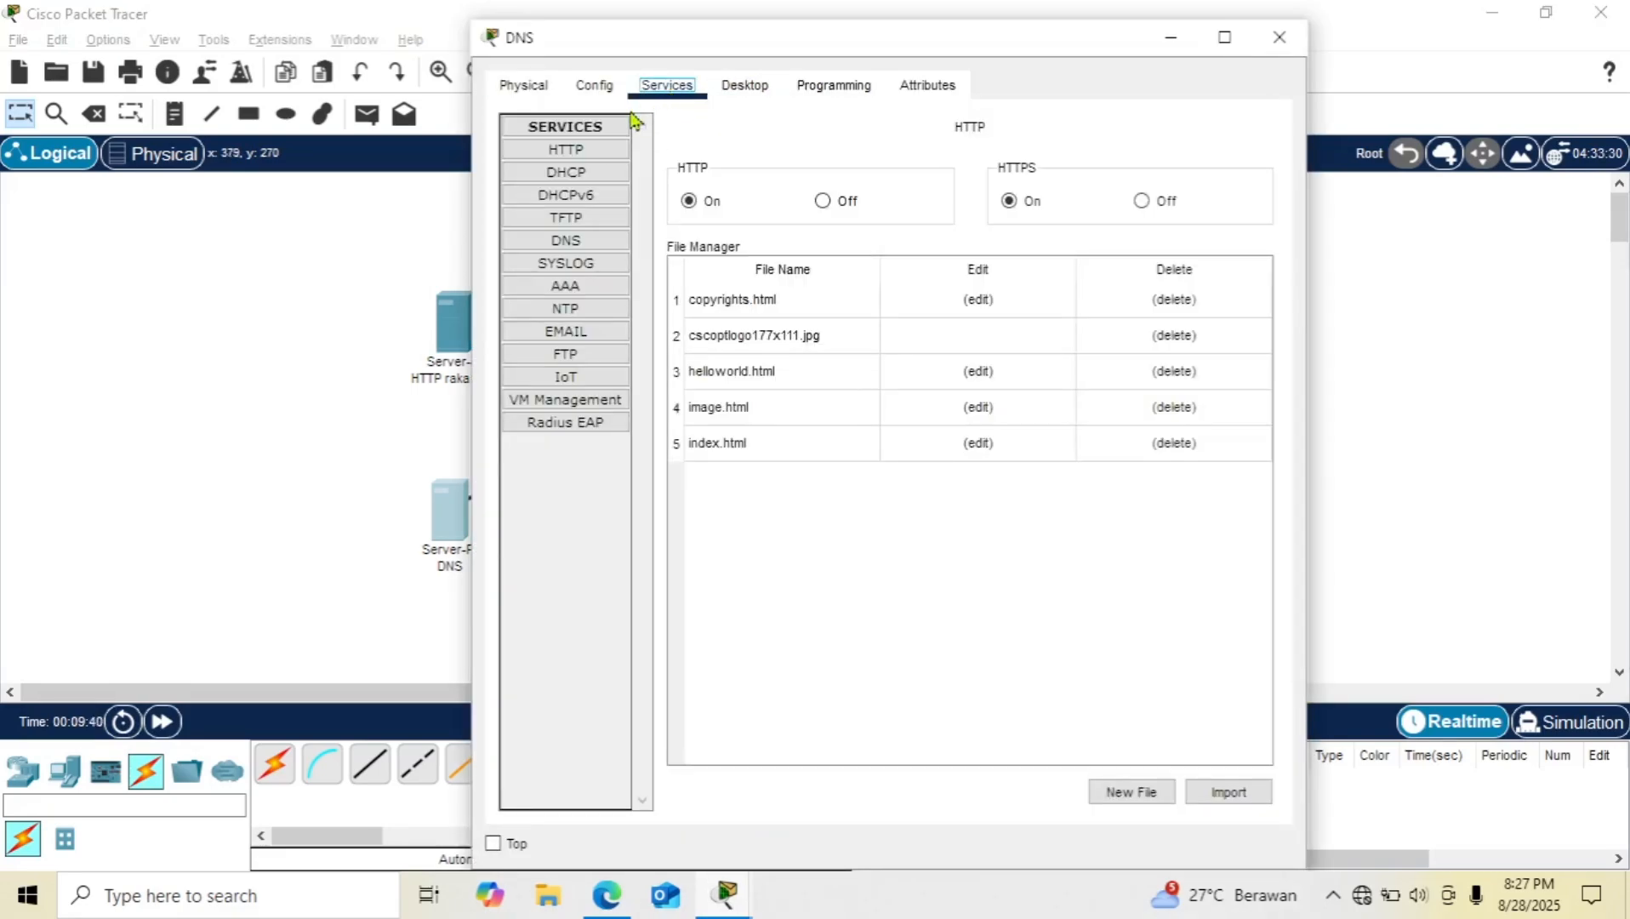
pyautogui.click(576, 243)
pyautogui.click(591, 247)
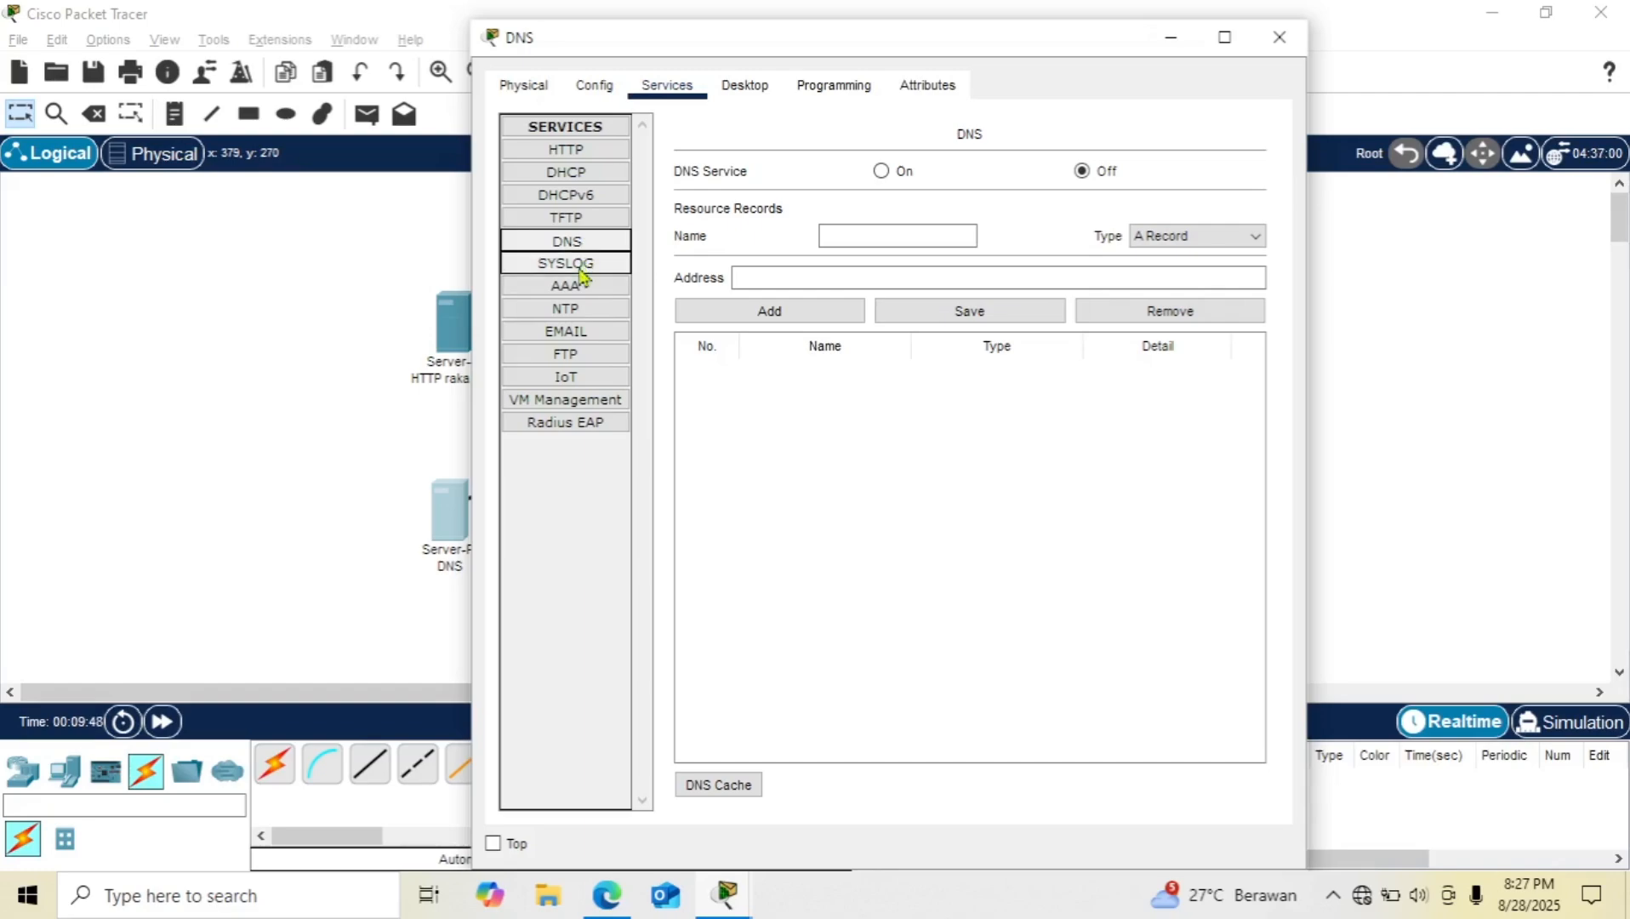
pyautogui.click(583, 264)
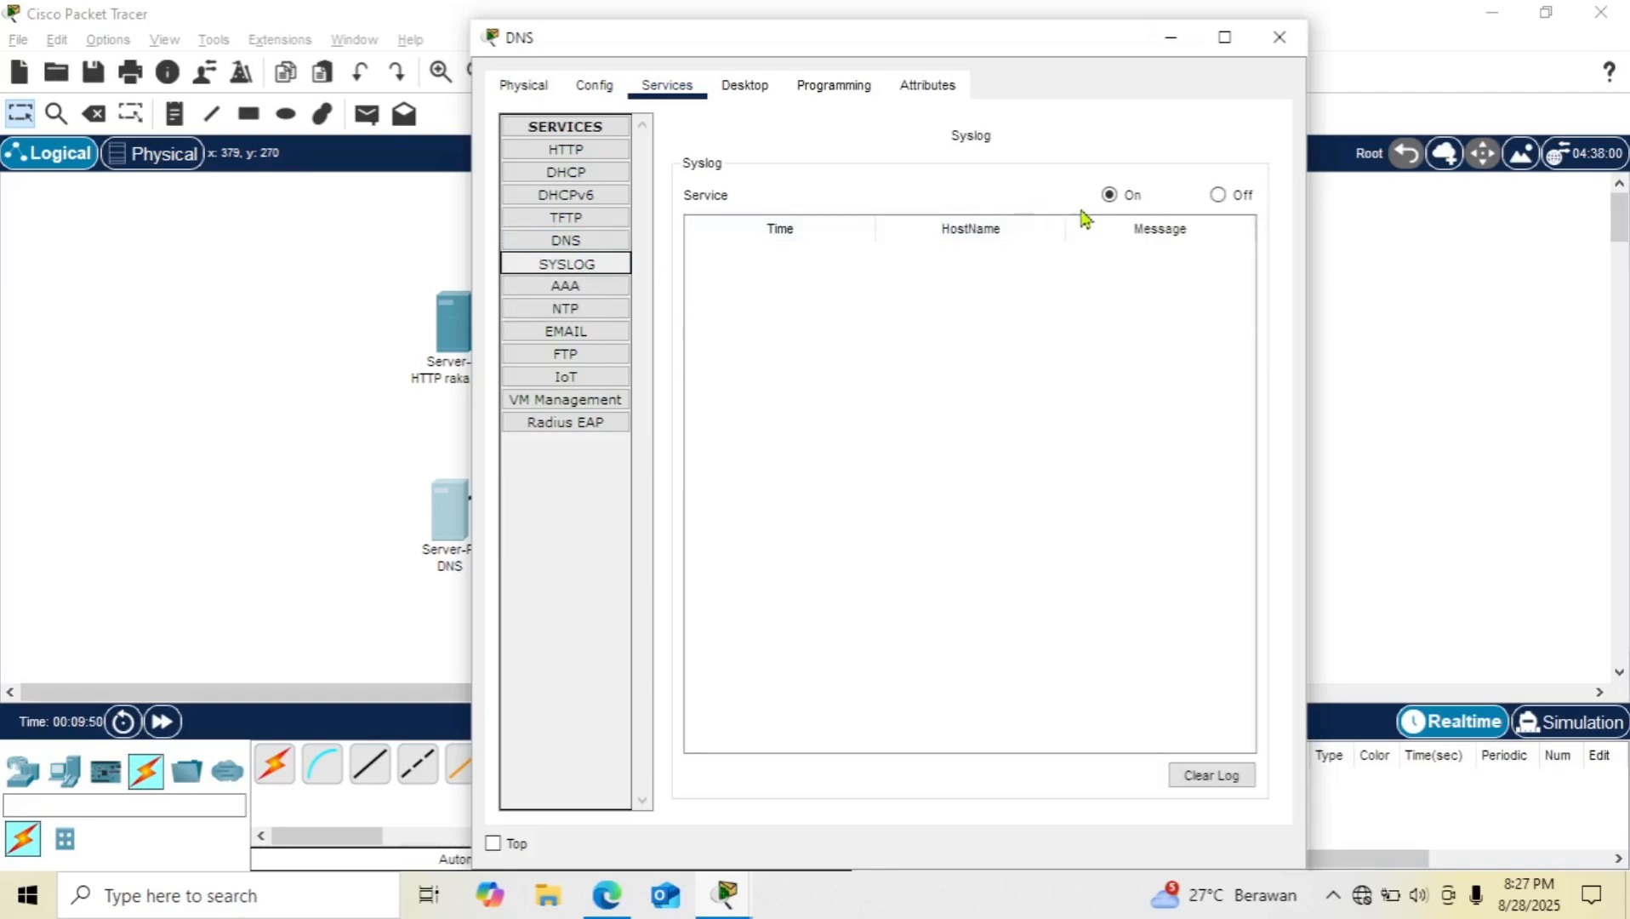
pyautogui.click(1217, 197)
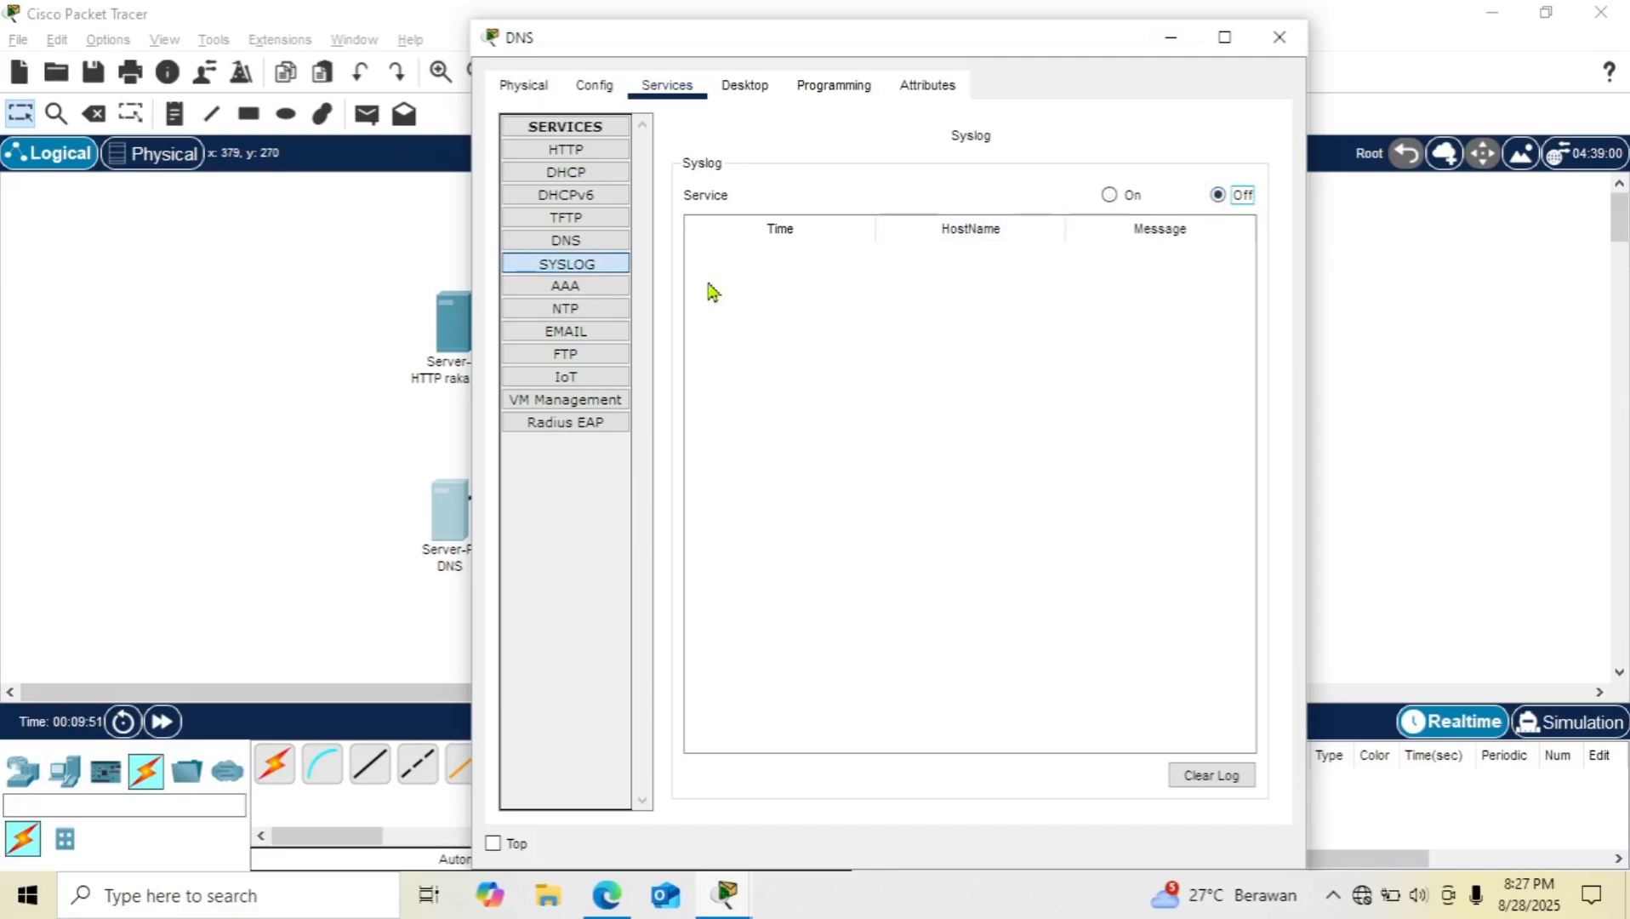
# Step: Turn off the NTP service on the DNS server
pyautogui.click(572, 286)
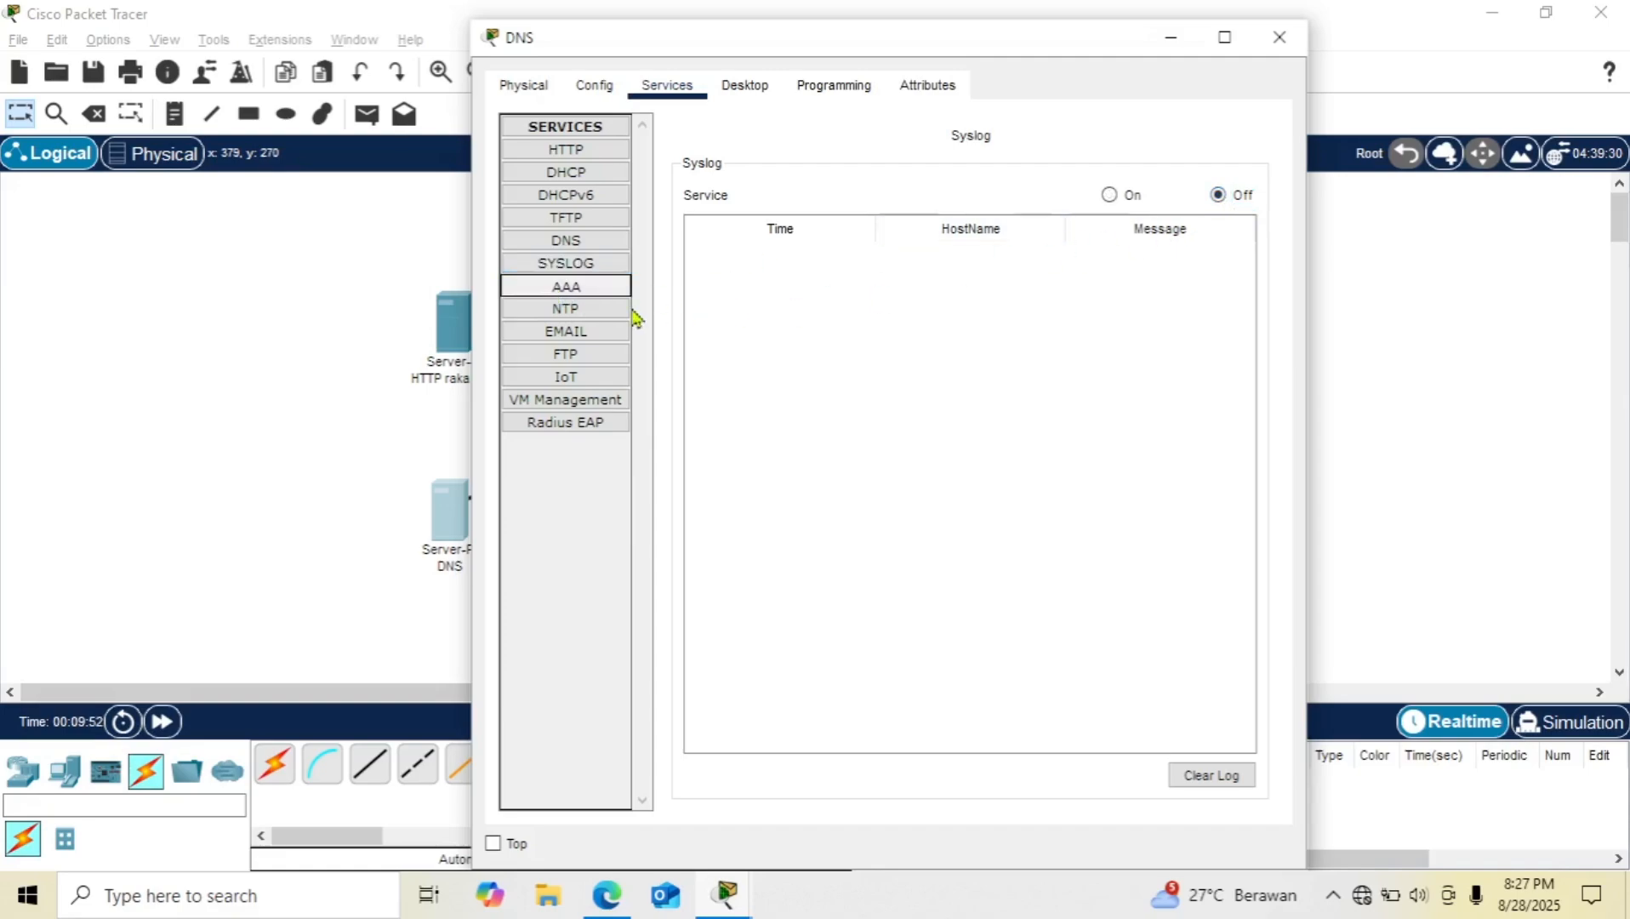
pyautogui.click(586, 312)
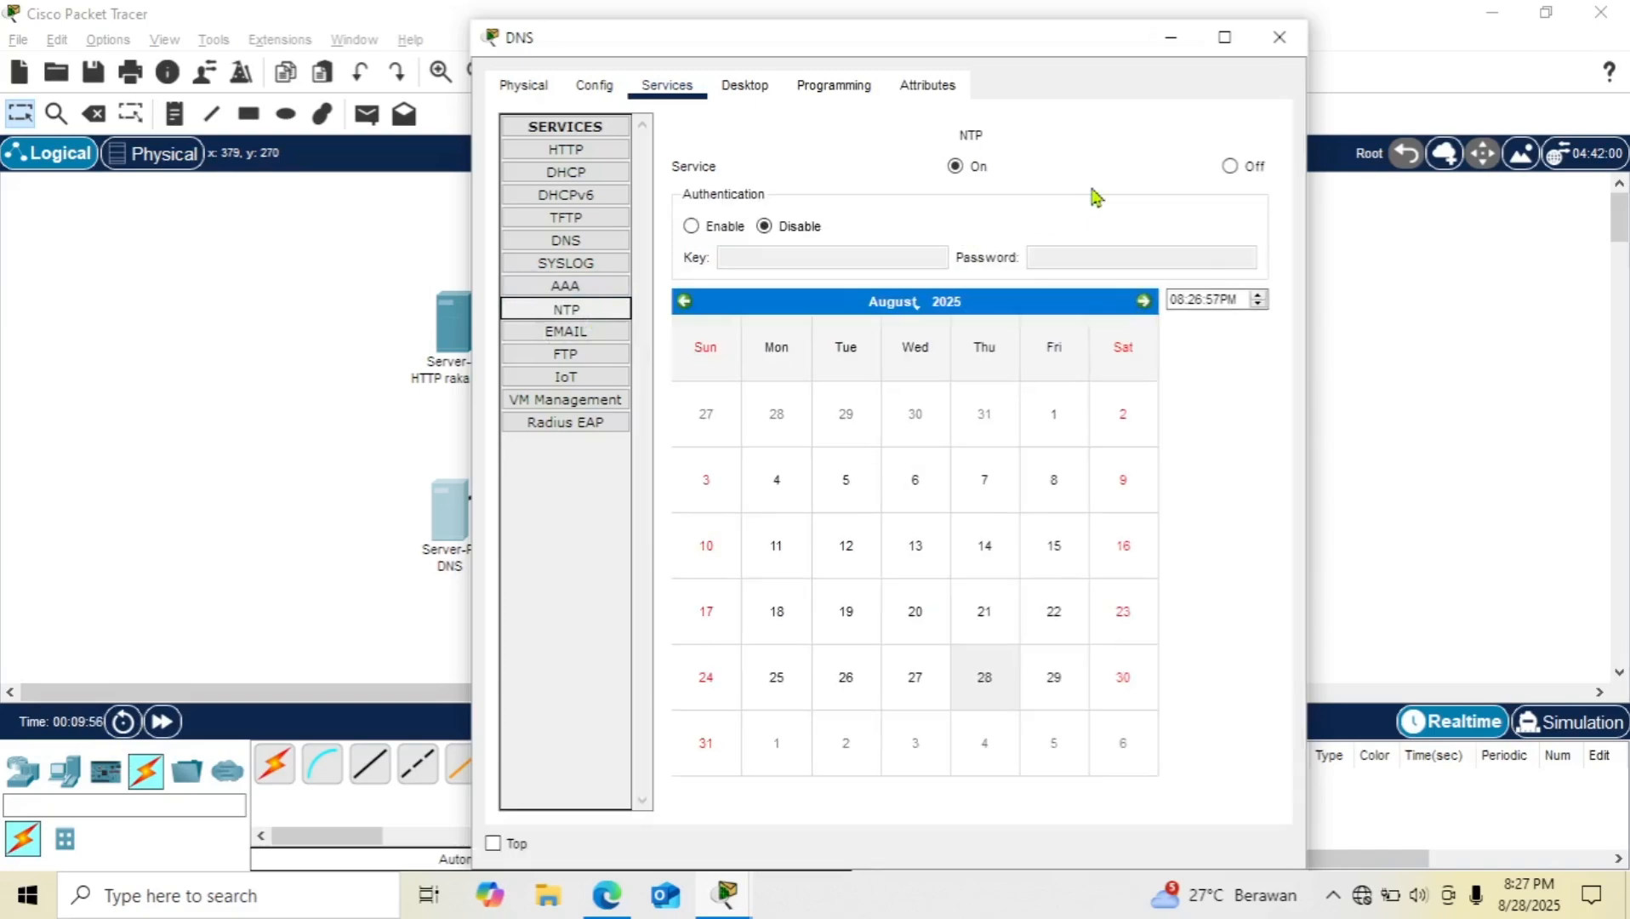
pyautogui.click(1242, 166)
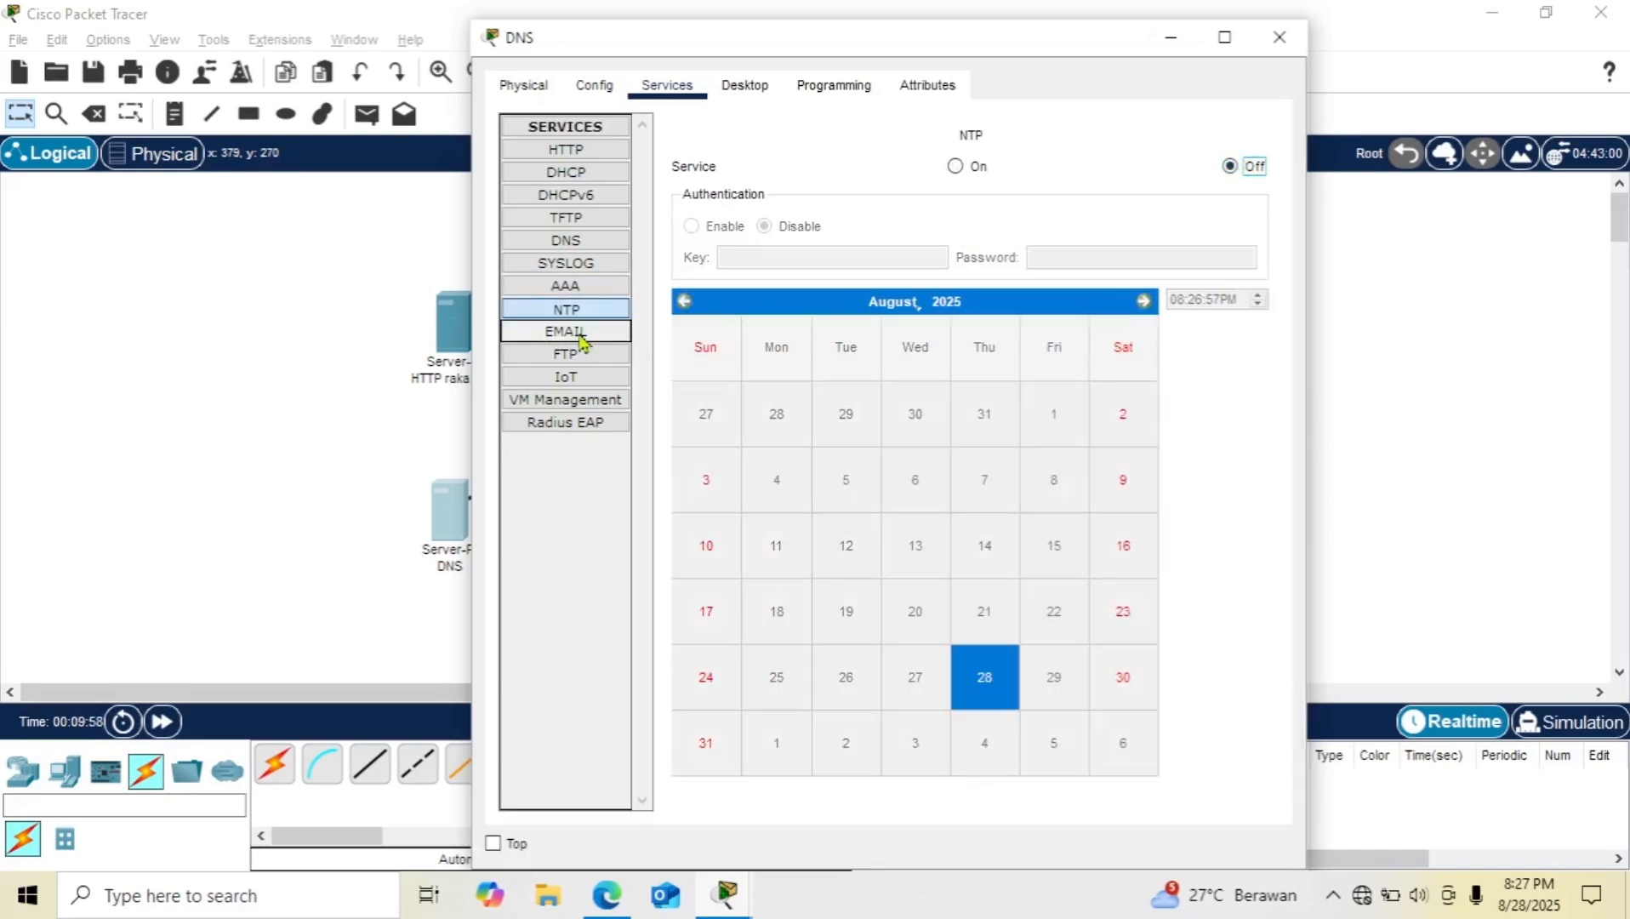
# Step: Turn off the DNS server's SMTP and POP3 email services and its FTP service
pyautogui.click(582, 339)
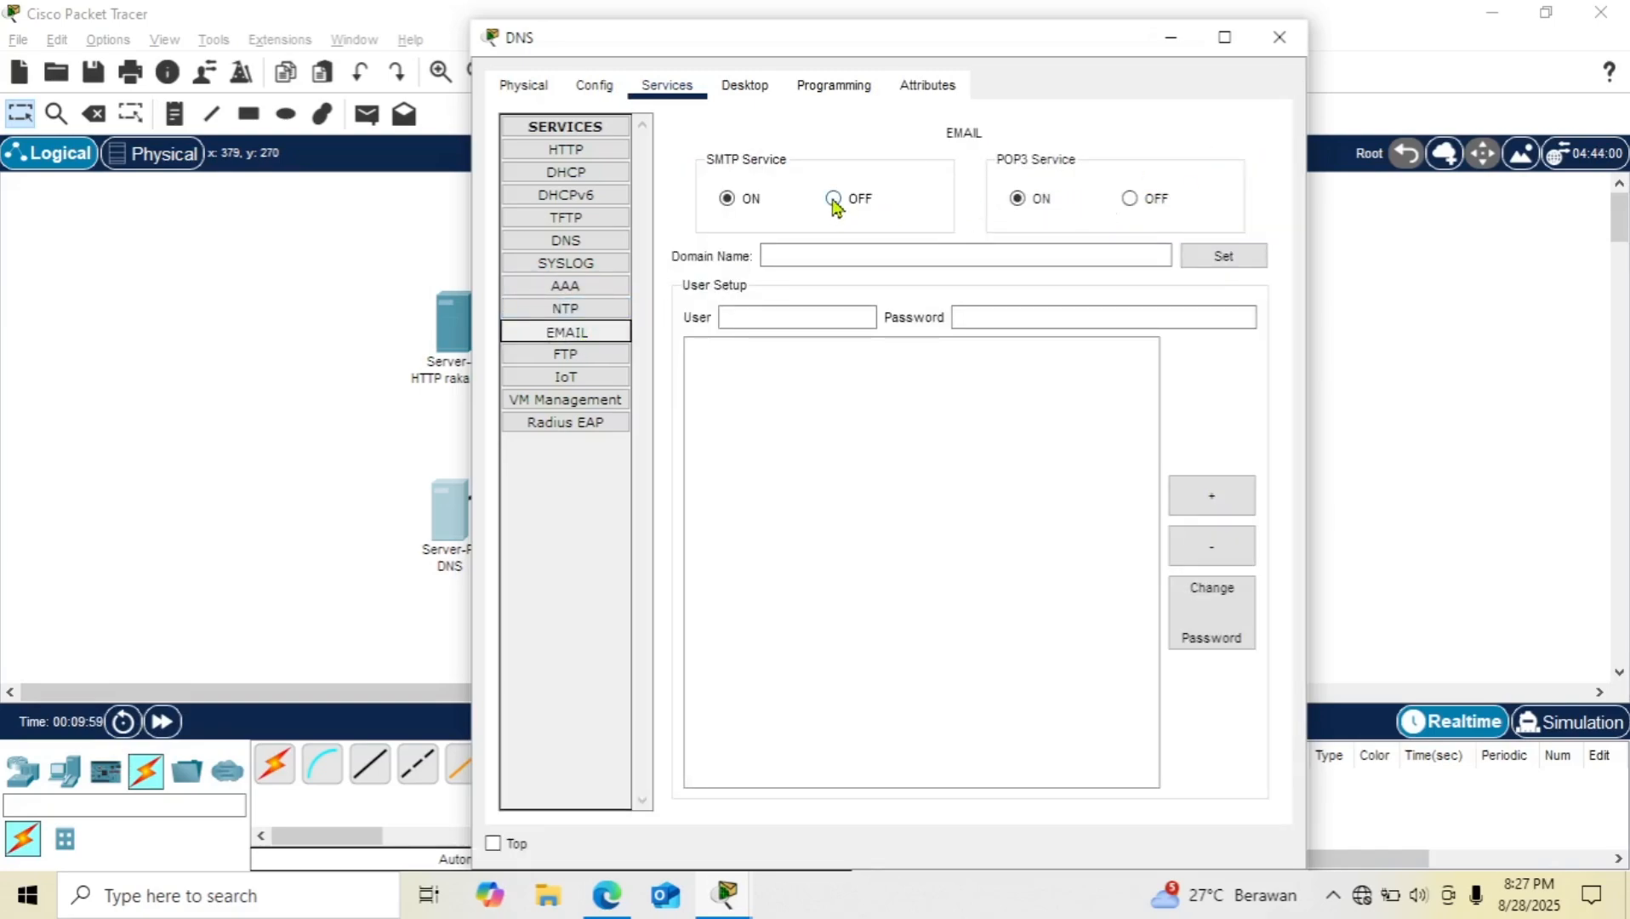
pyautogui.click(833, 198)
pyautogui.click(1130, 198)
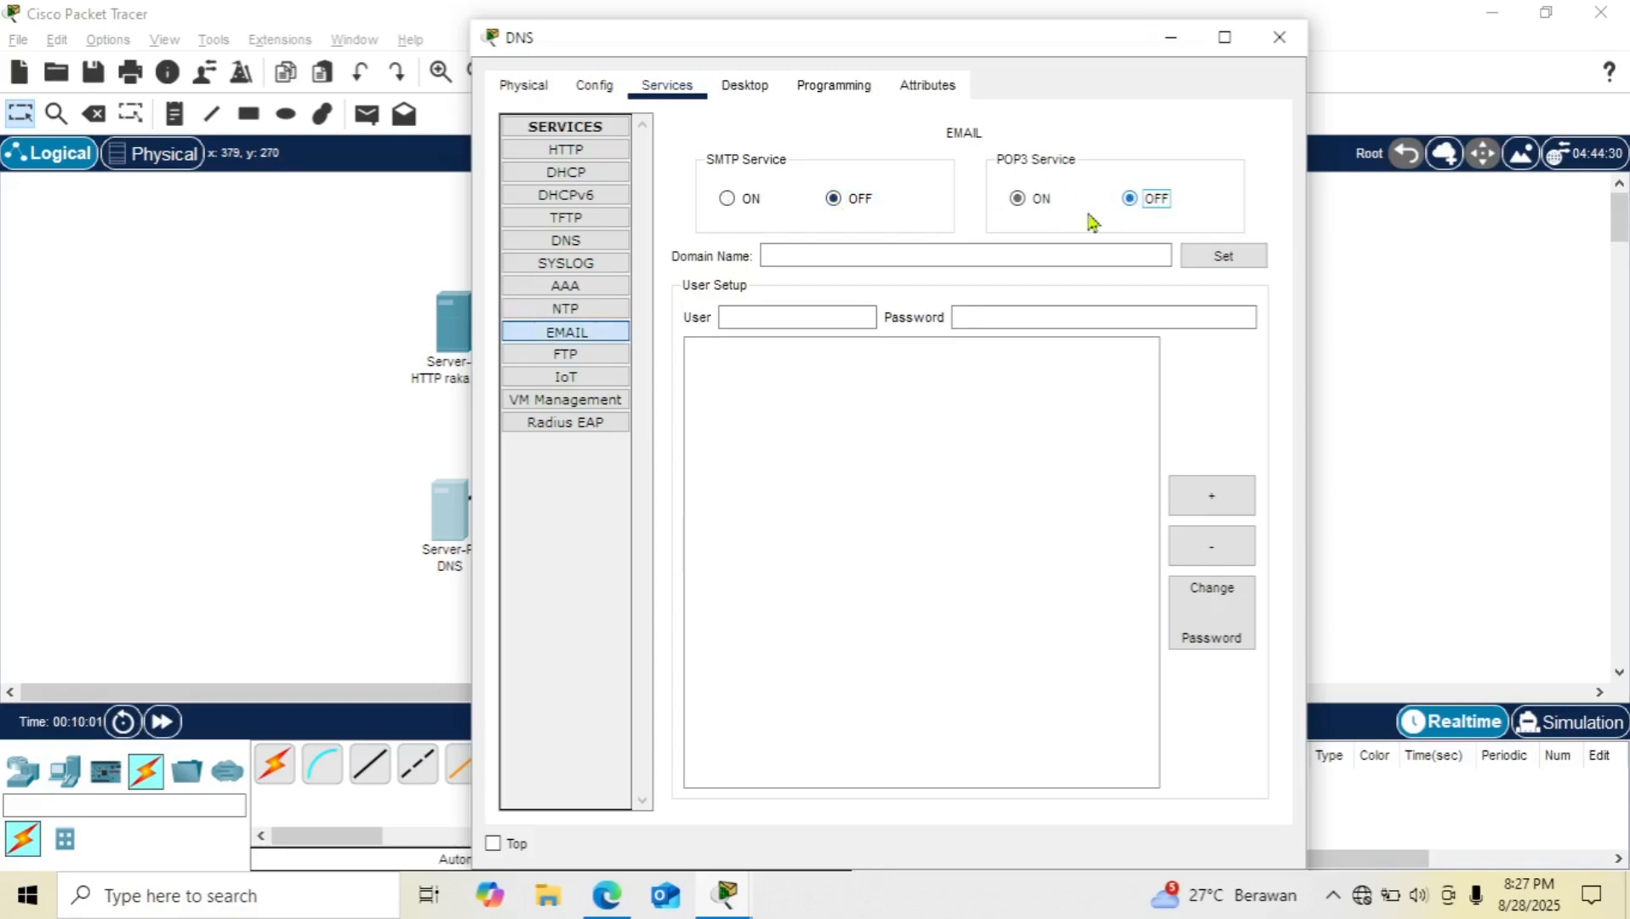
pyautogui.click(608, 352)
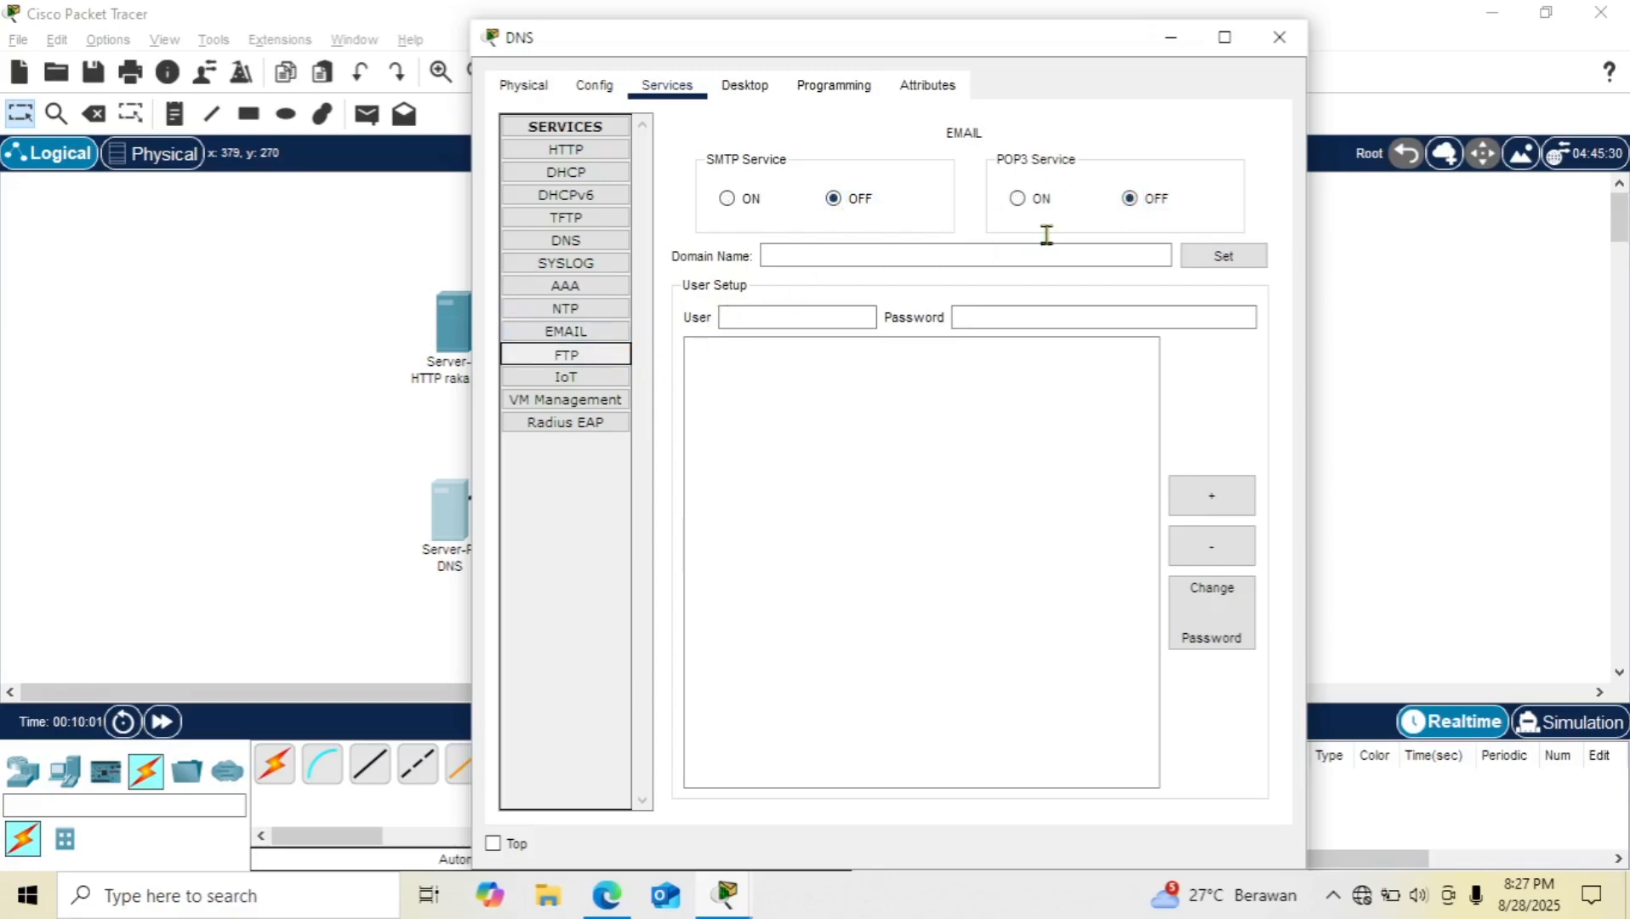
pyautogui.click(1211, 170)
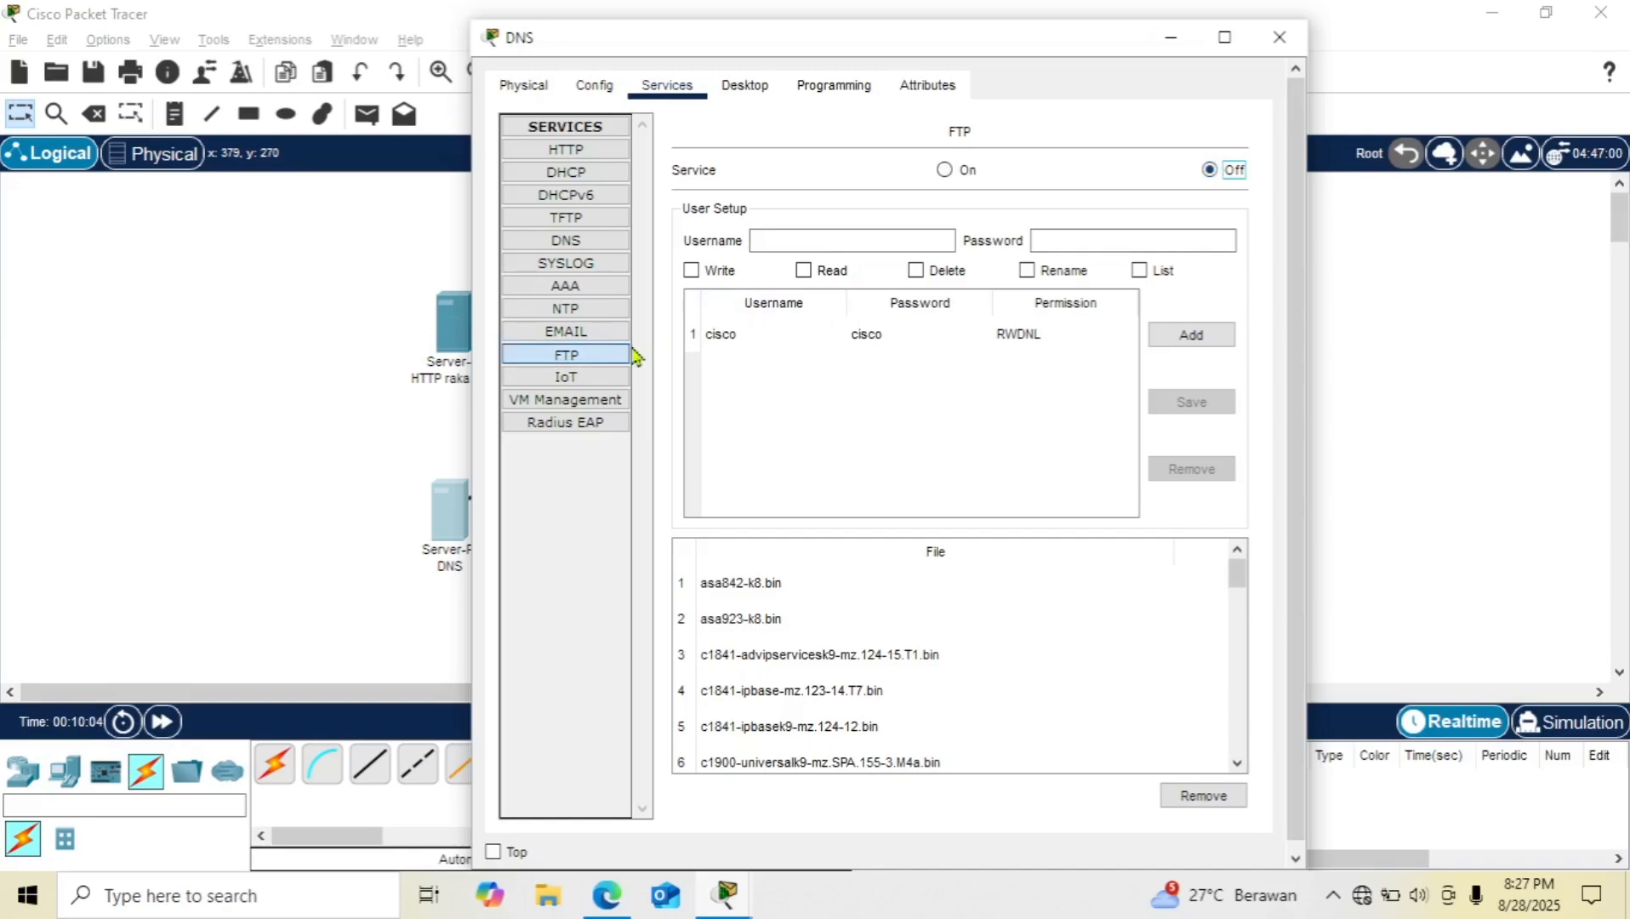
# Step: Turn off the VM Management service on the DNS server
pyautogui.click(598, 381)
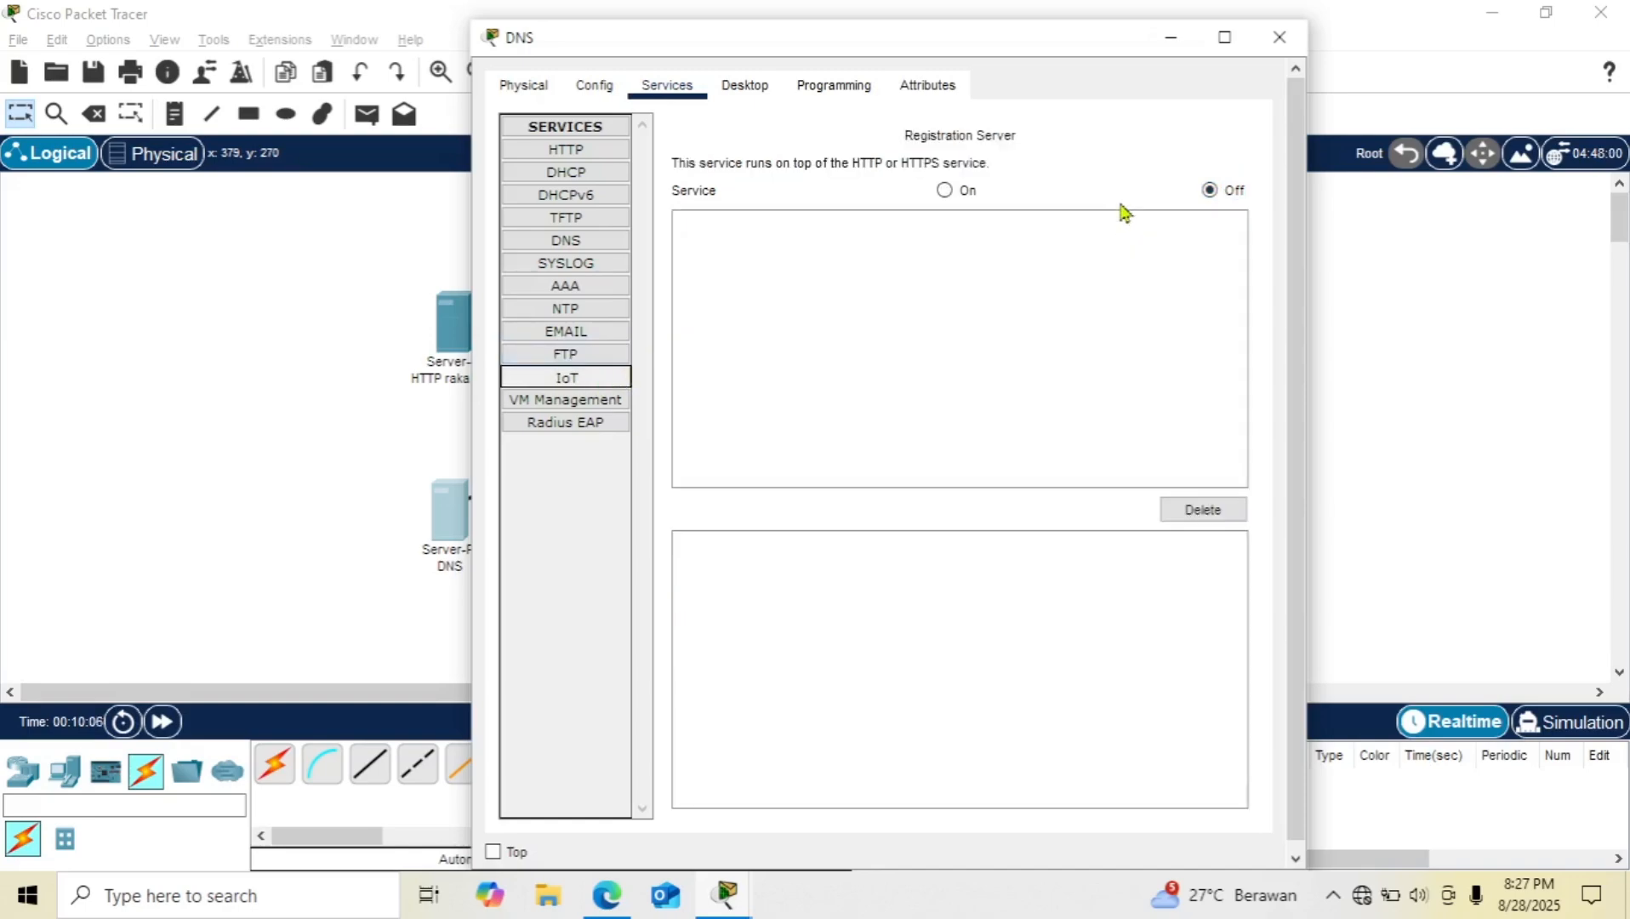
pyautogui.click(525, 402)
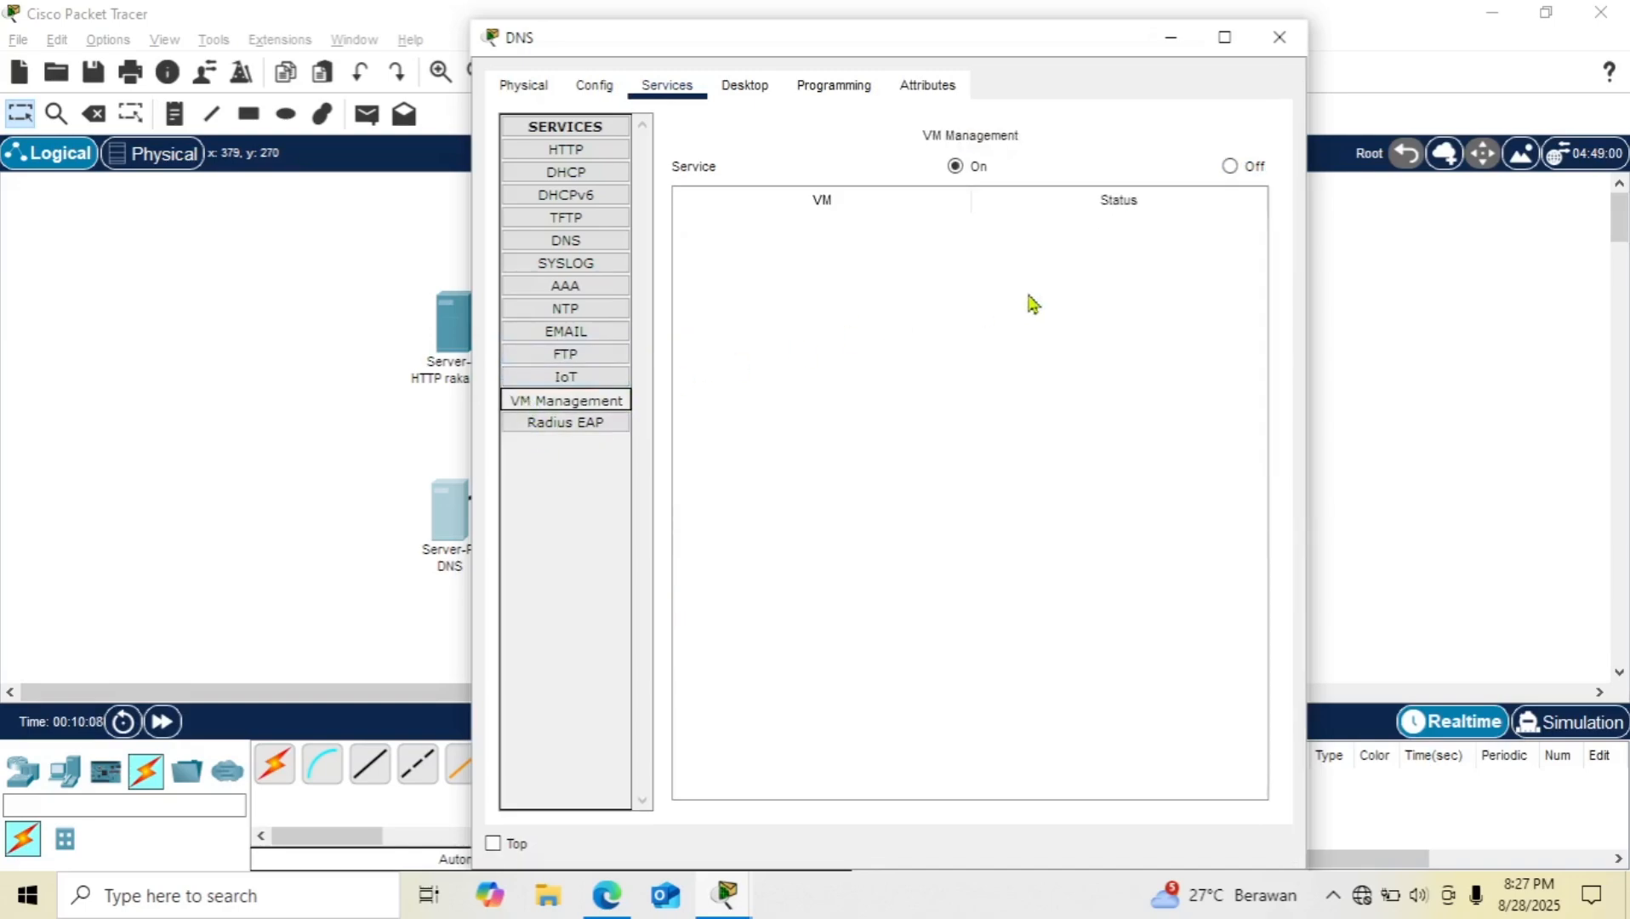
pyautogui.click(1228, 167)
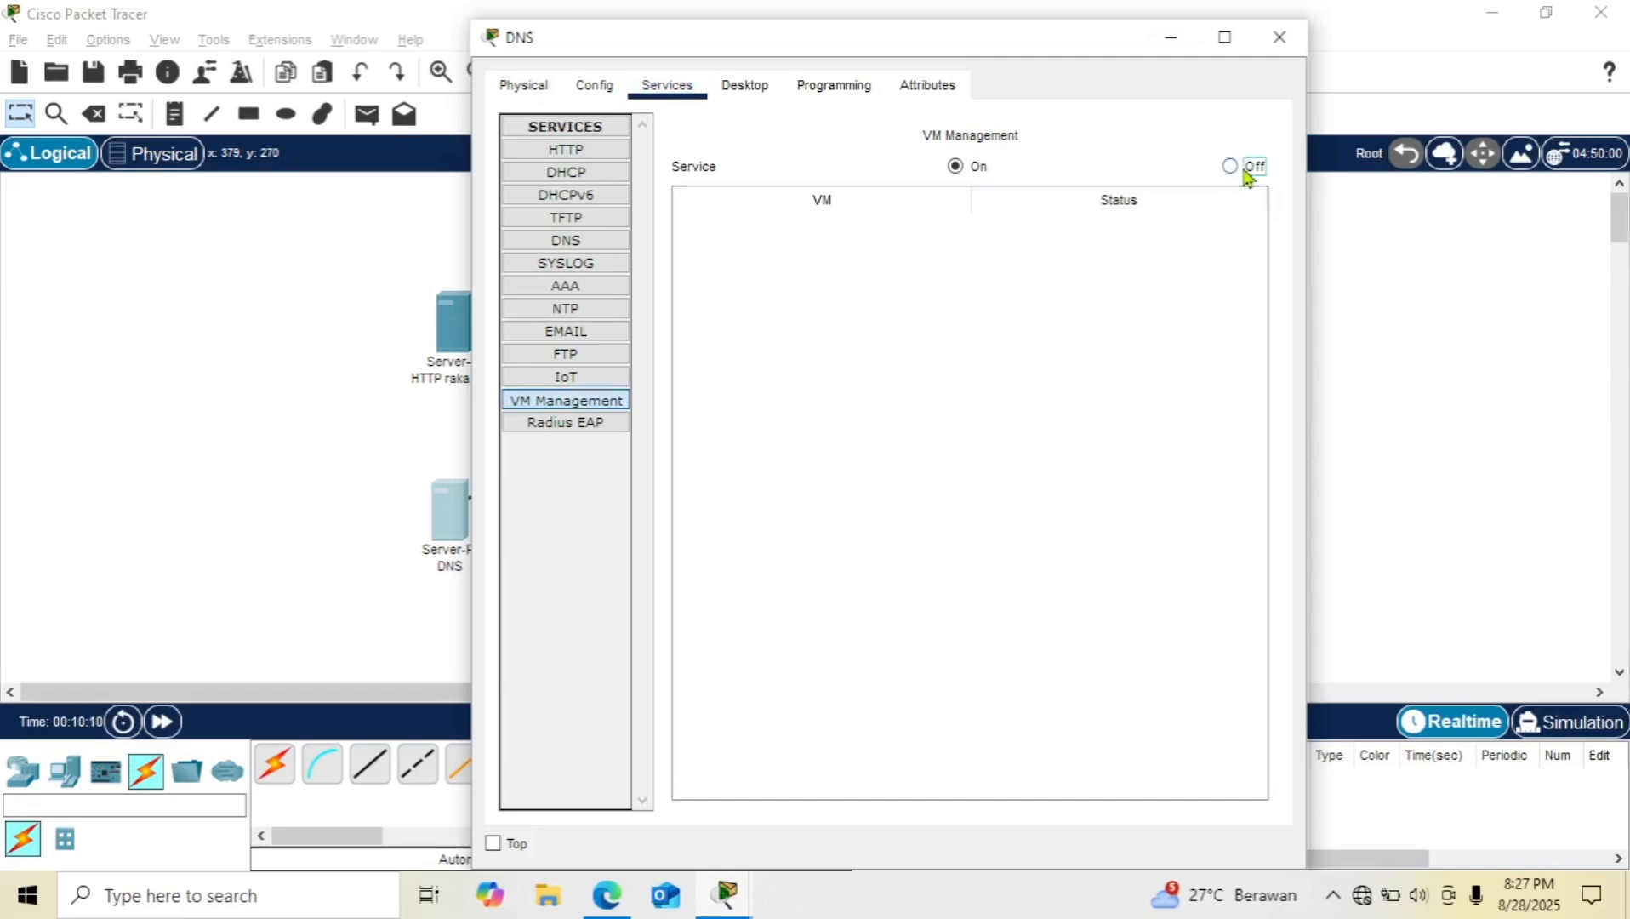
# Step: Turn off the HTTP and HTTPS services on the DNS server
pyautogui.click(576, 428)
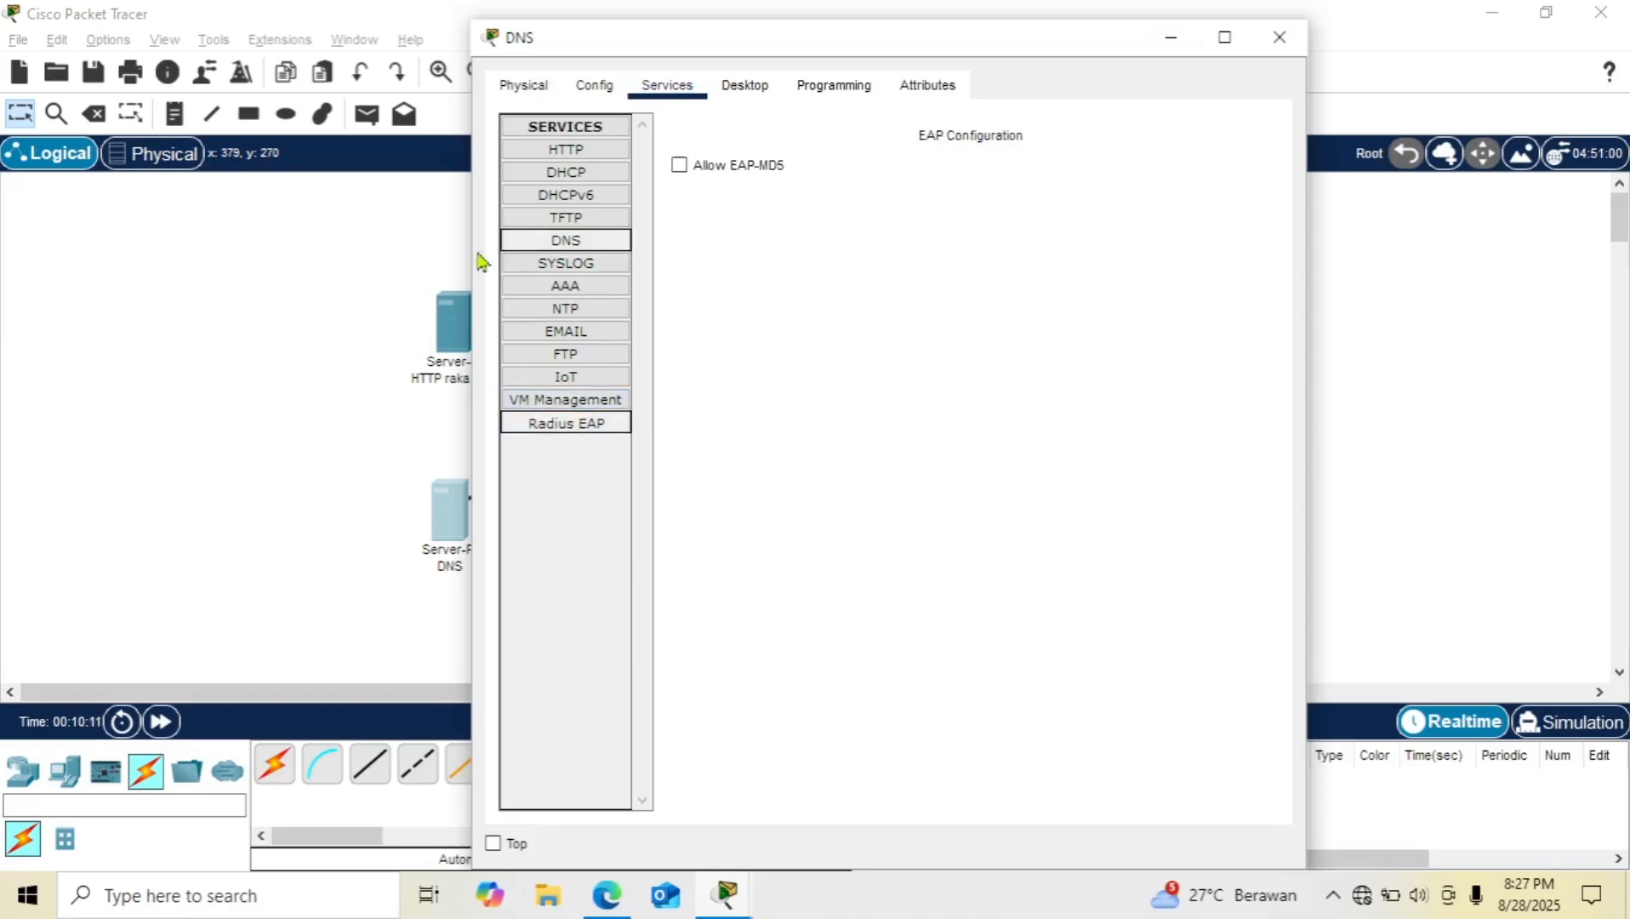
pyautogui.click(579, 154)
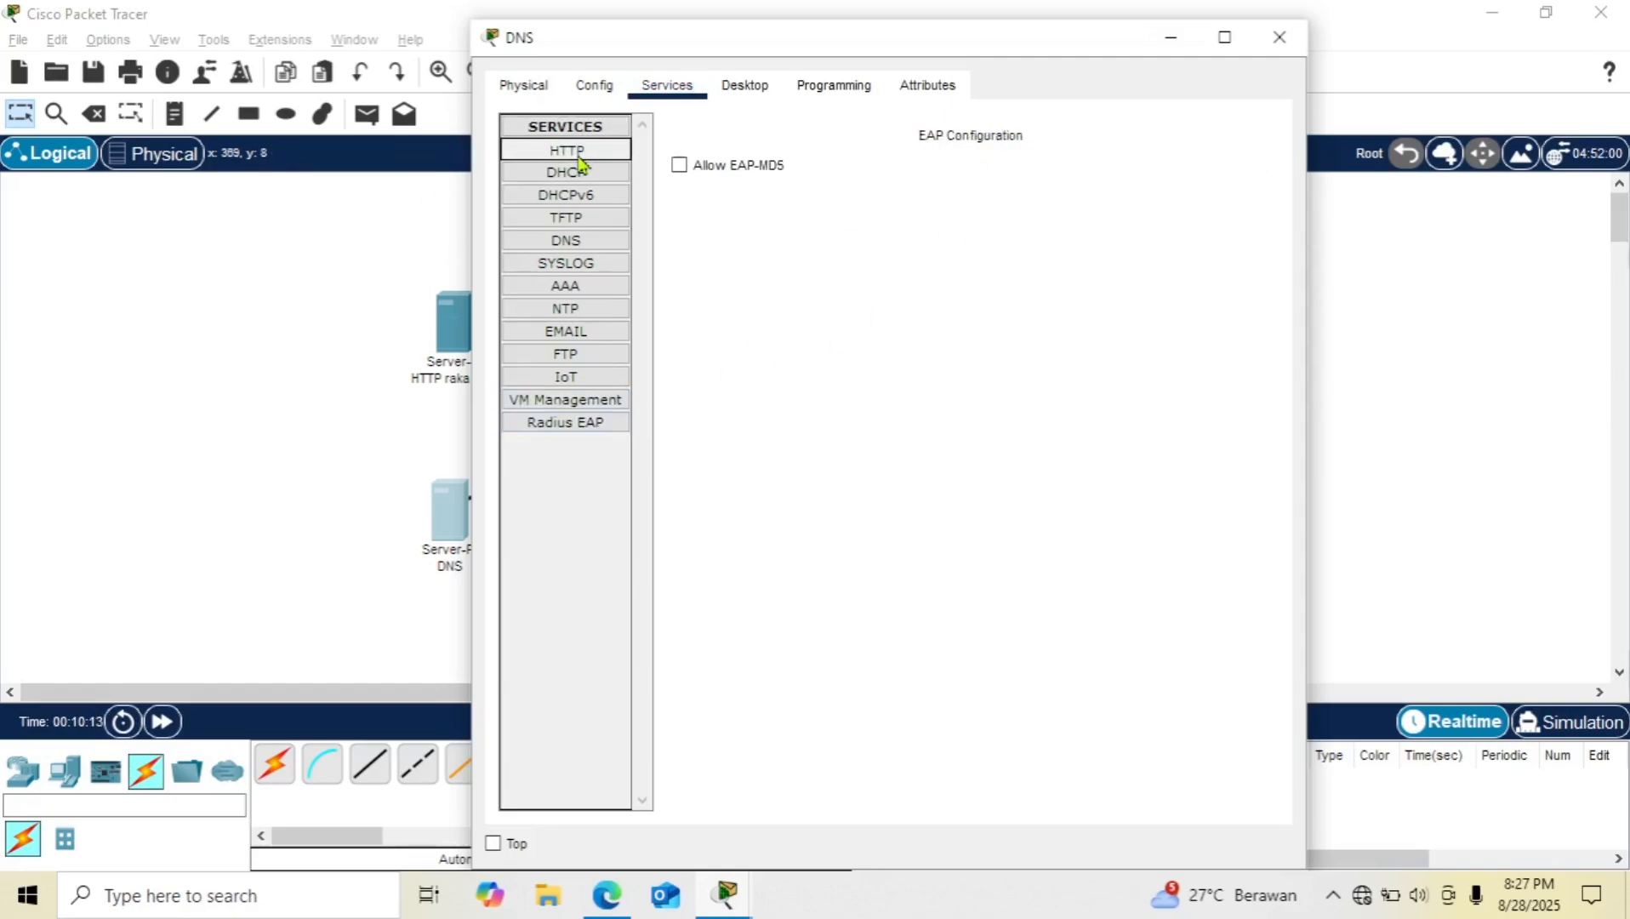
pyautogui.click(1159, 199)
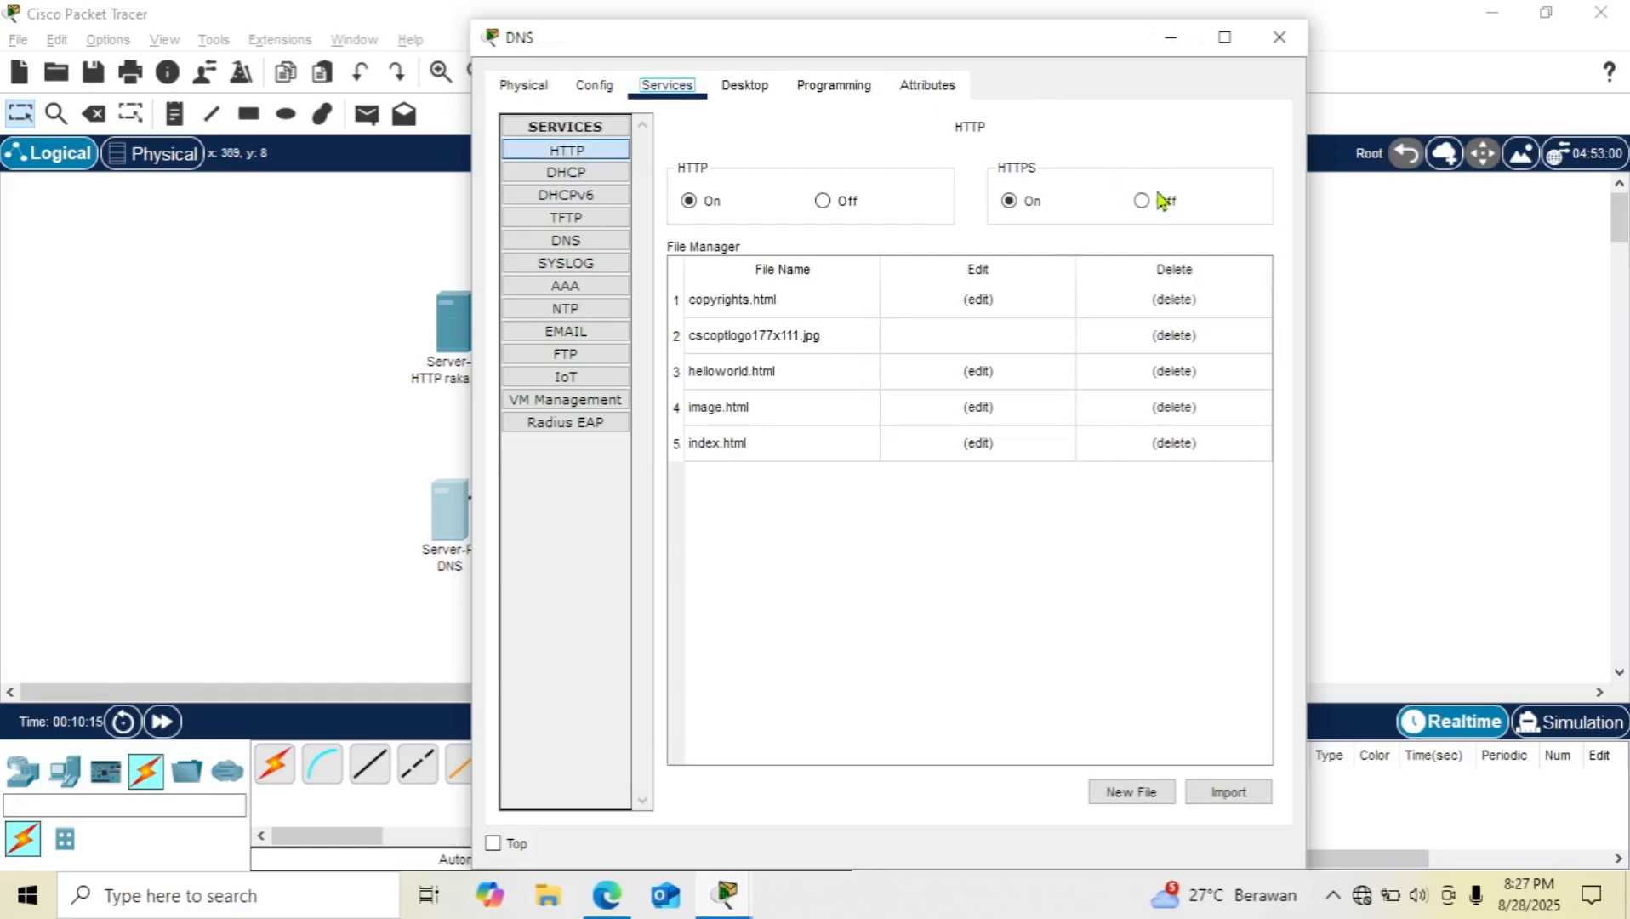
pyautogui.click(1156, 202)
pyautogui.click(827, 203)
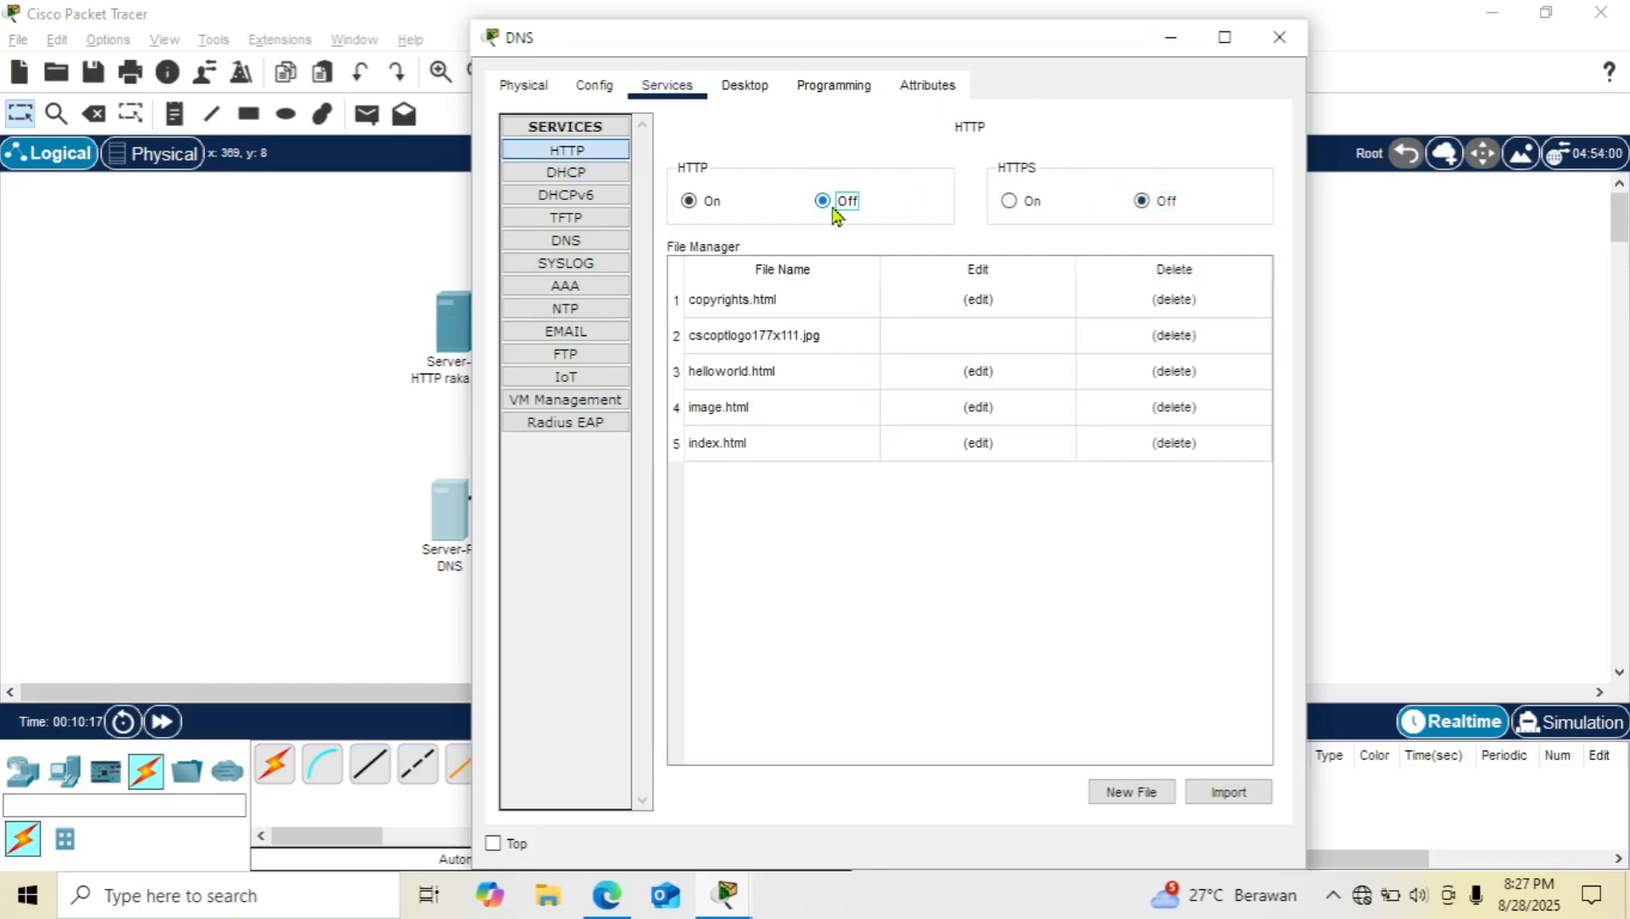
# Step: Check the DNS server's DHCP and DHCPv6 services and turn off its TFTP service
pyautogui.click(619, 175)
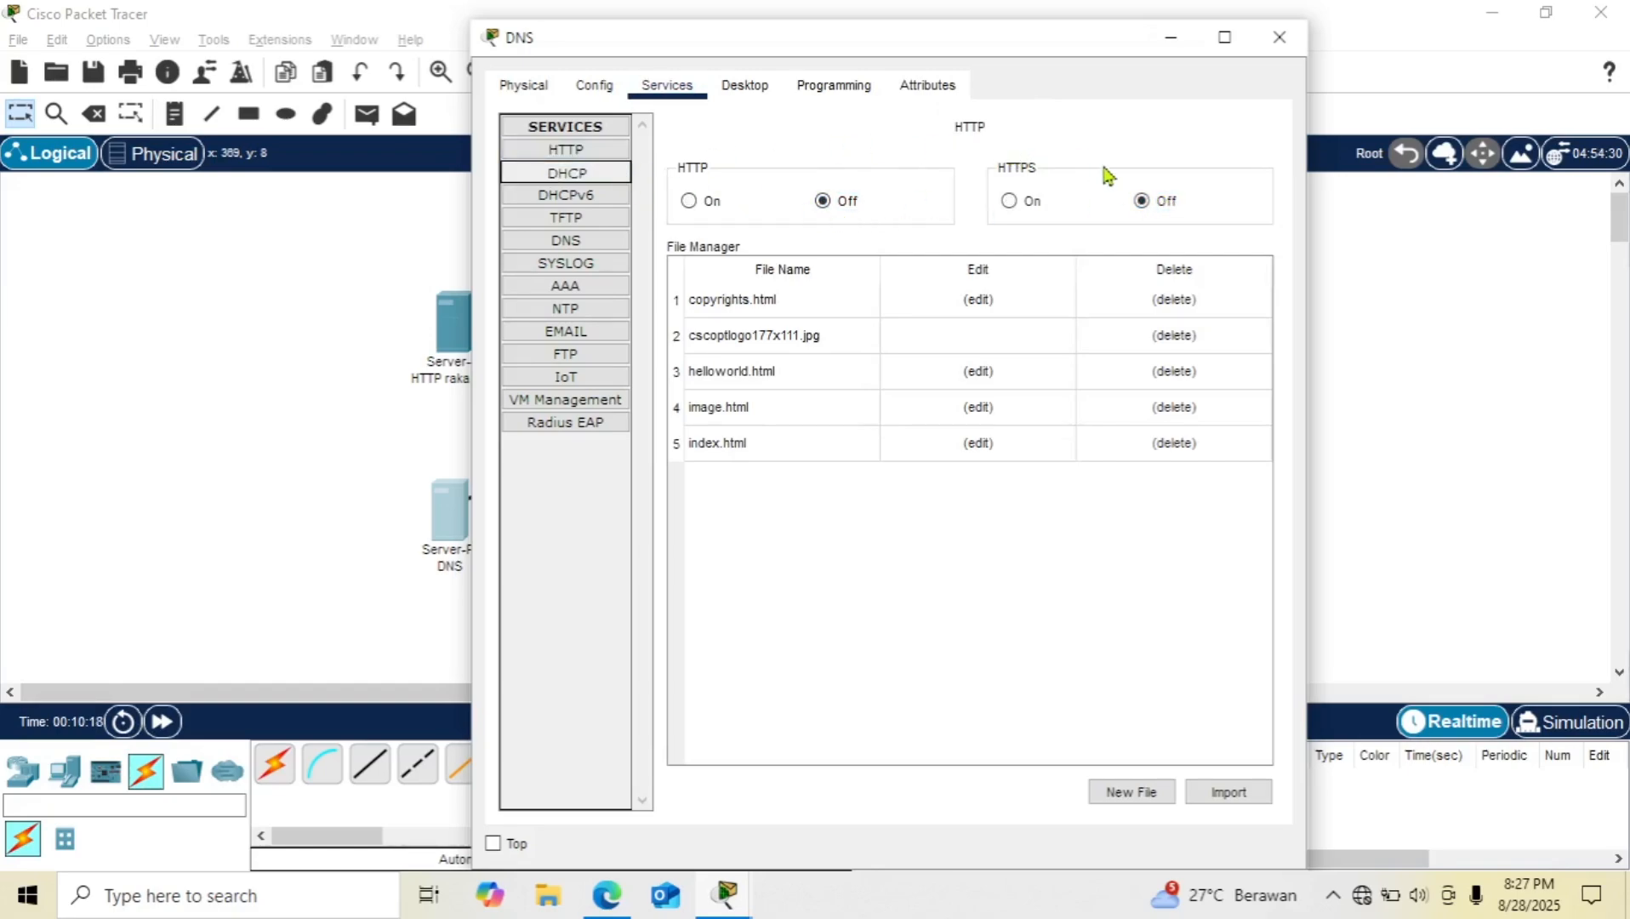
pyautogui.click(594, 203)
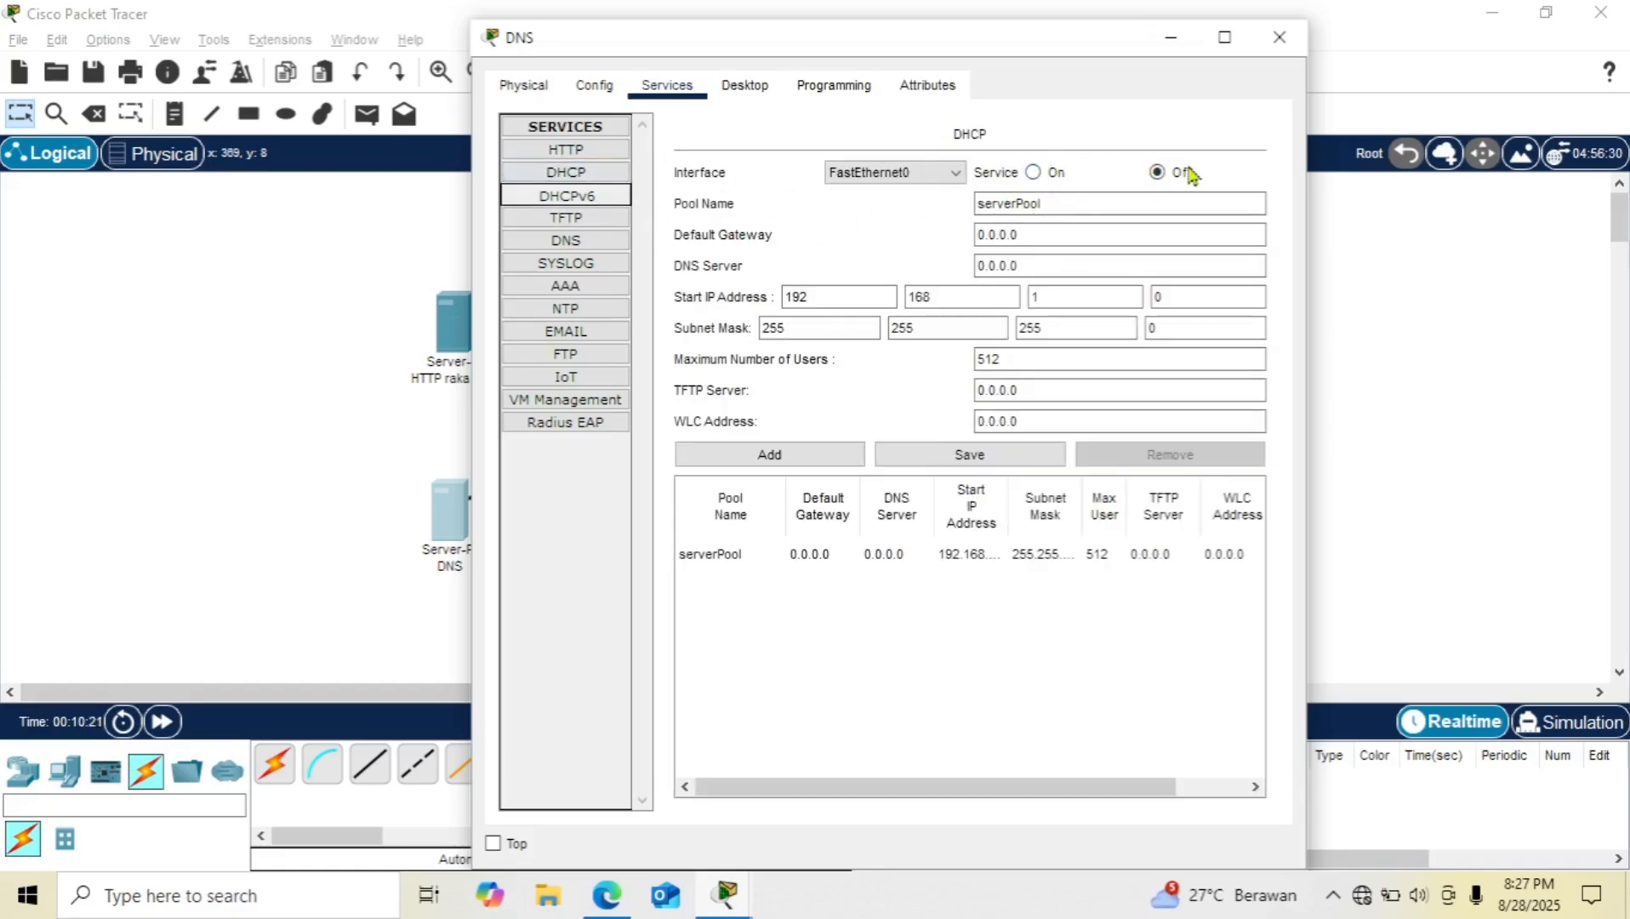
pyautogui.click(552, 221)
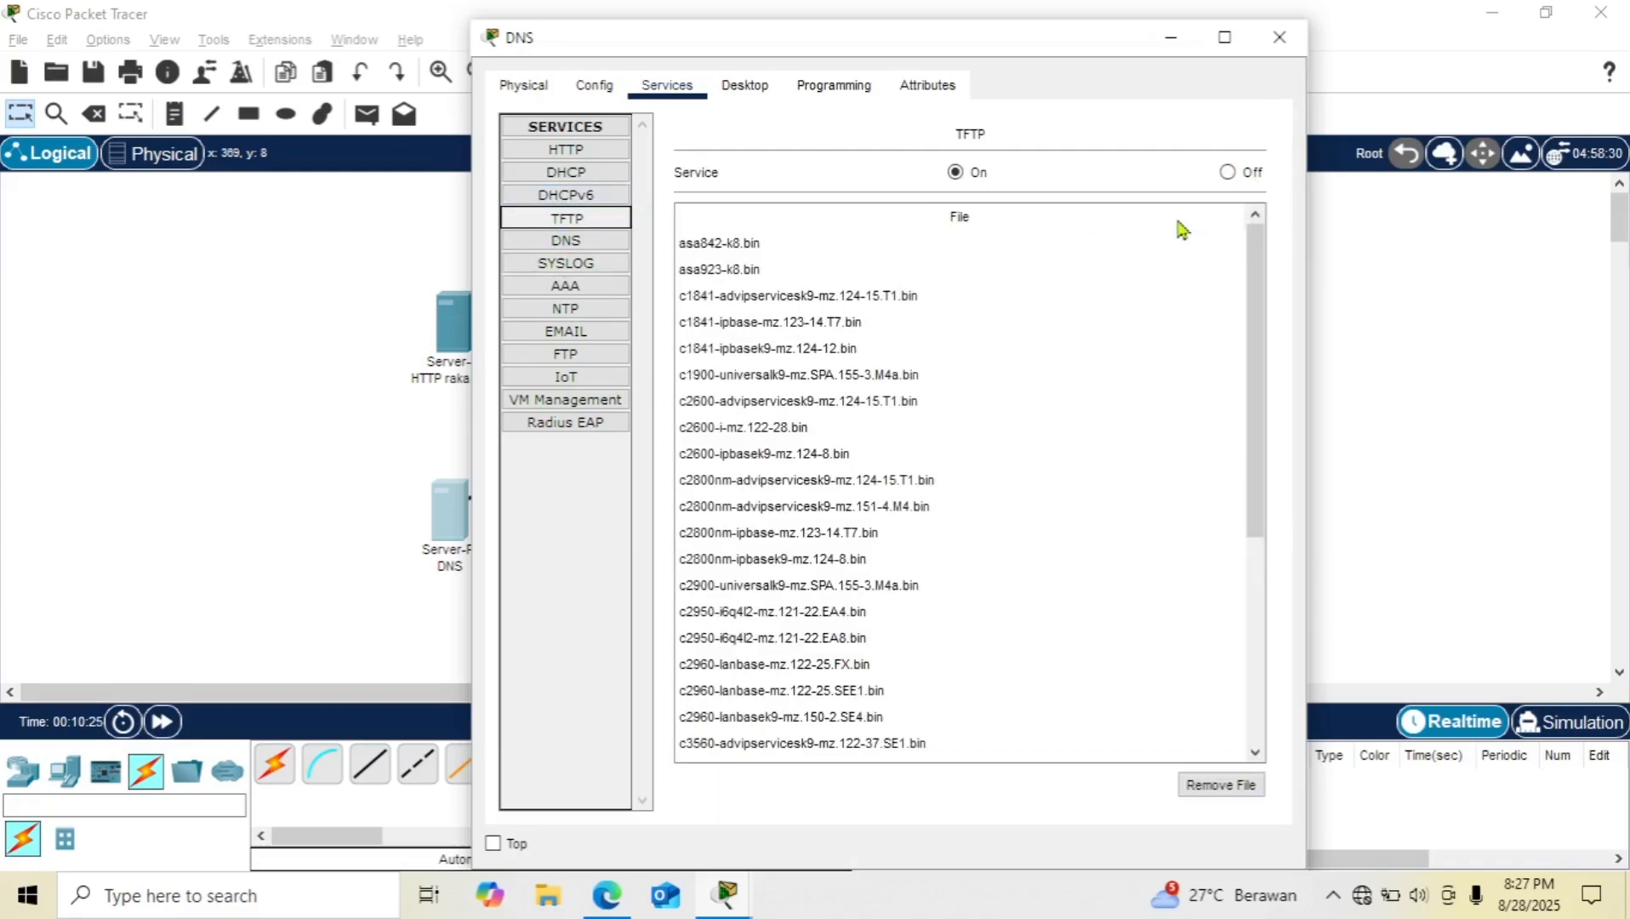
pyautogui.click(1227, 172)
# Step: Turn on the DNS service and add an A record mapping raka.com to 192.168.1.1, closing the server's window
pyautogui.click(602, 244)
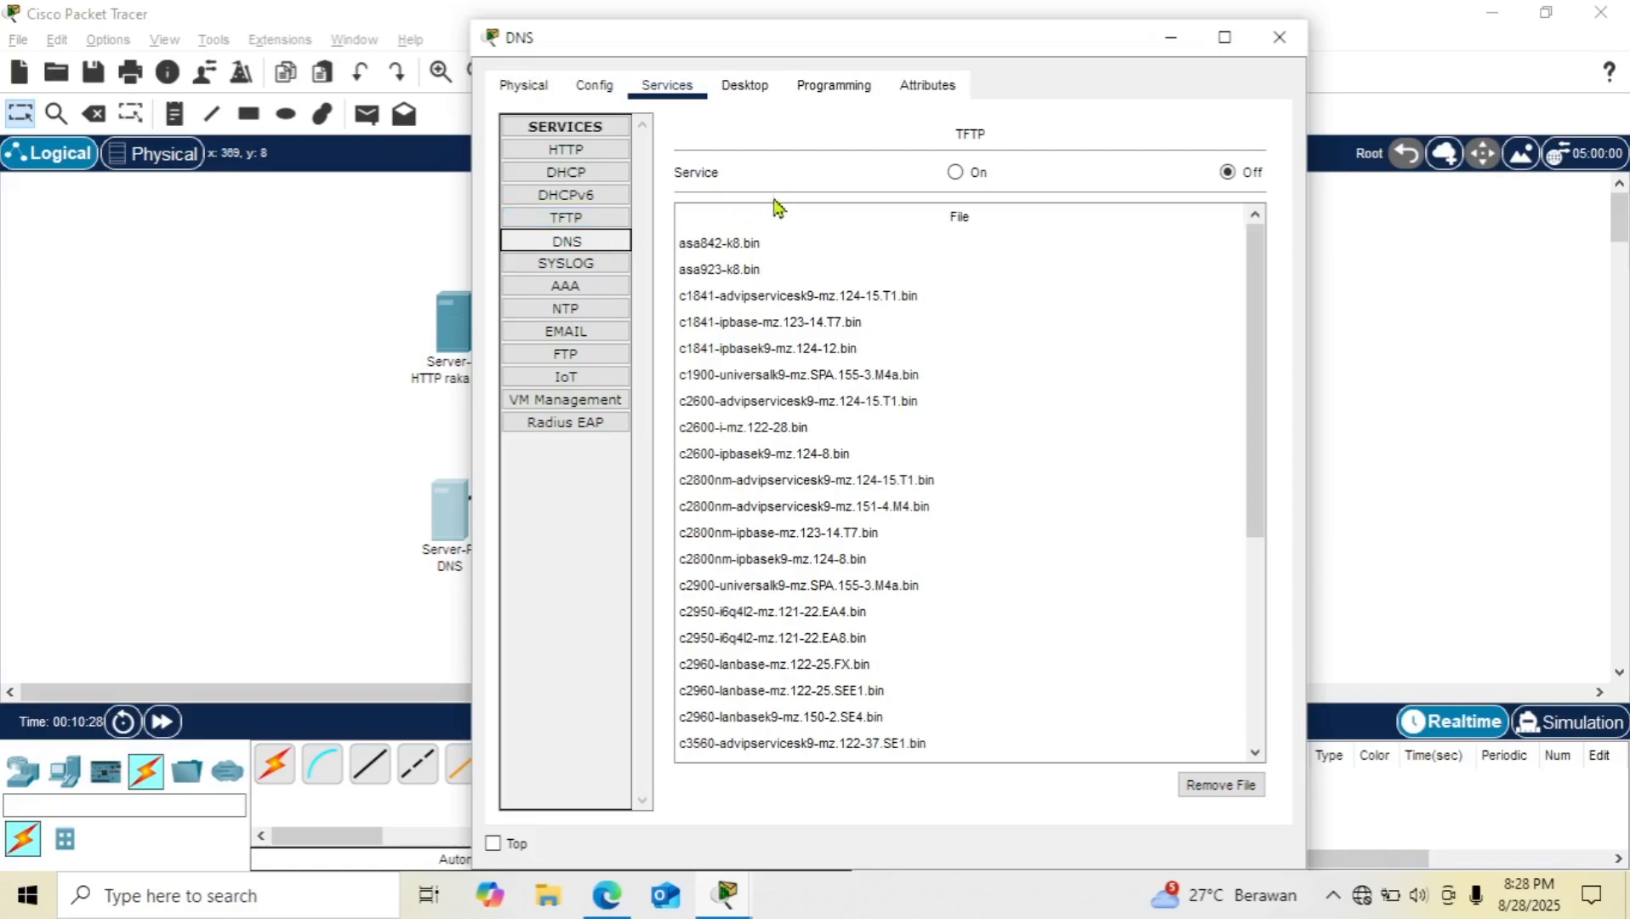
pyautogui.click(881, 172)
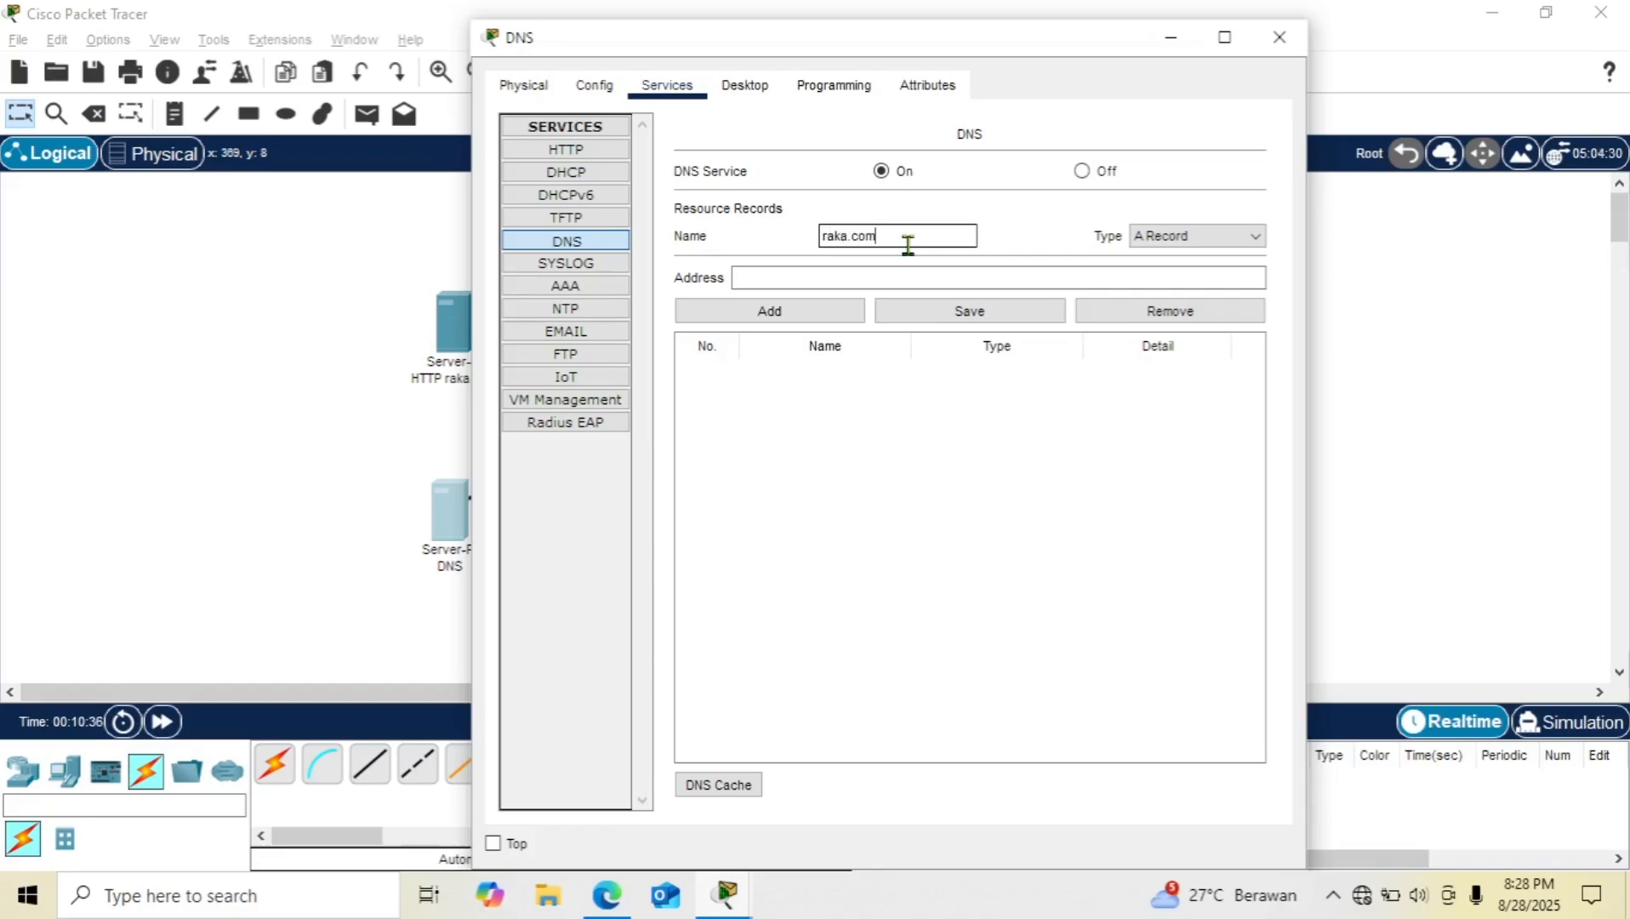
pyautogui.click(893, 276)
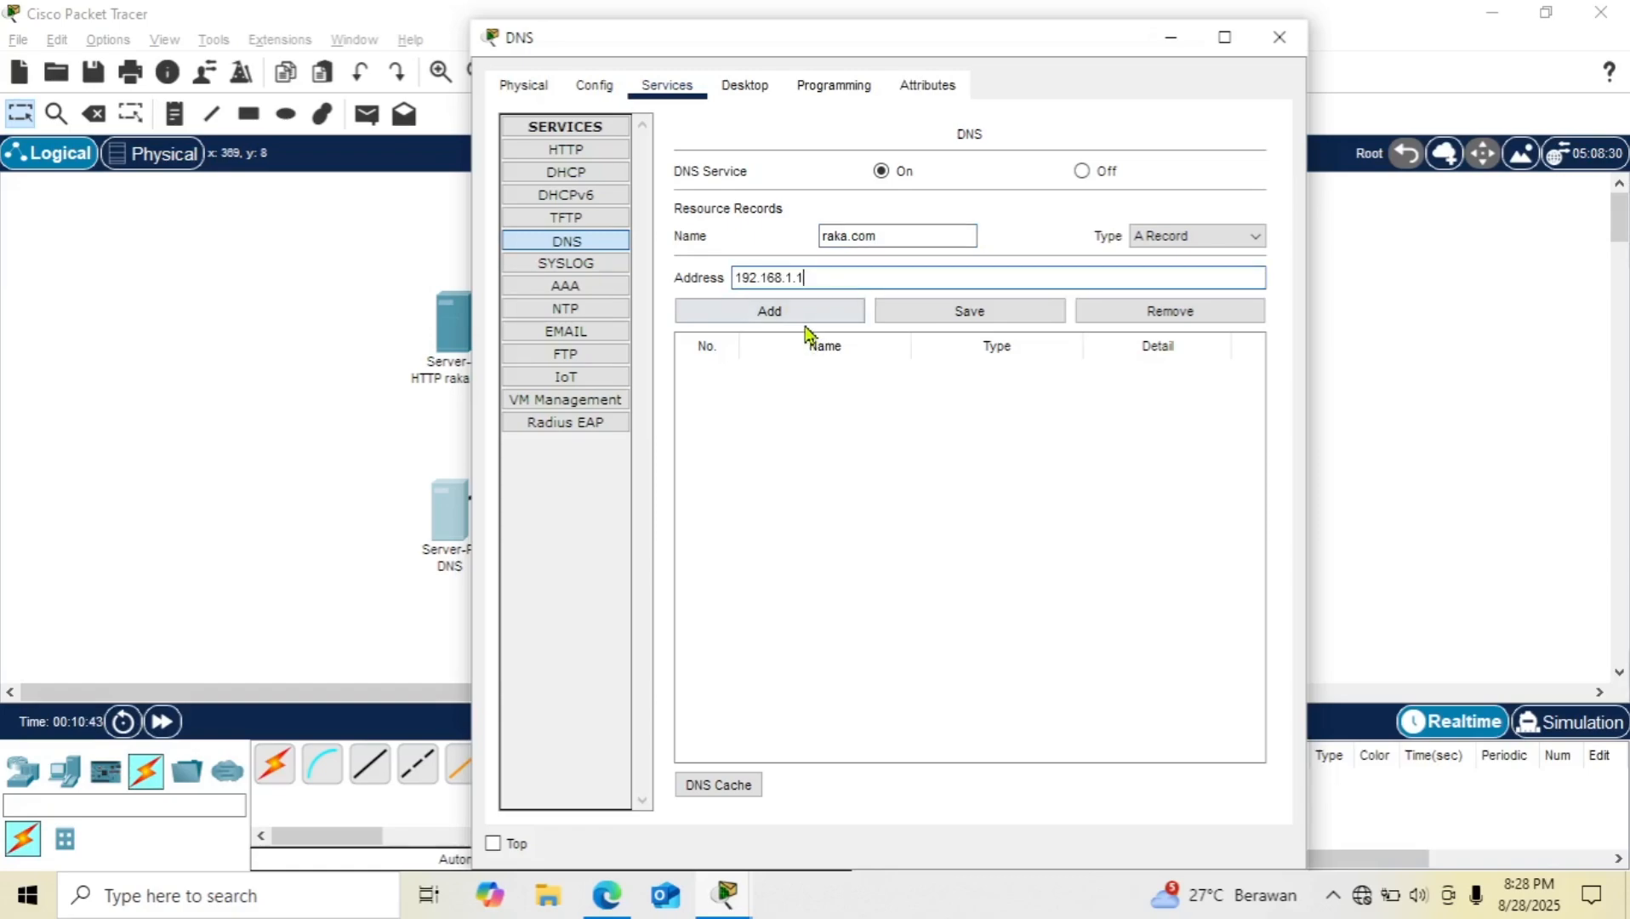
pyautogui.click(1197, 238)
pyautogui.click(1198, 254)
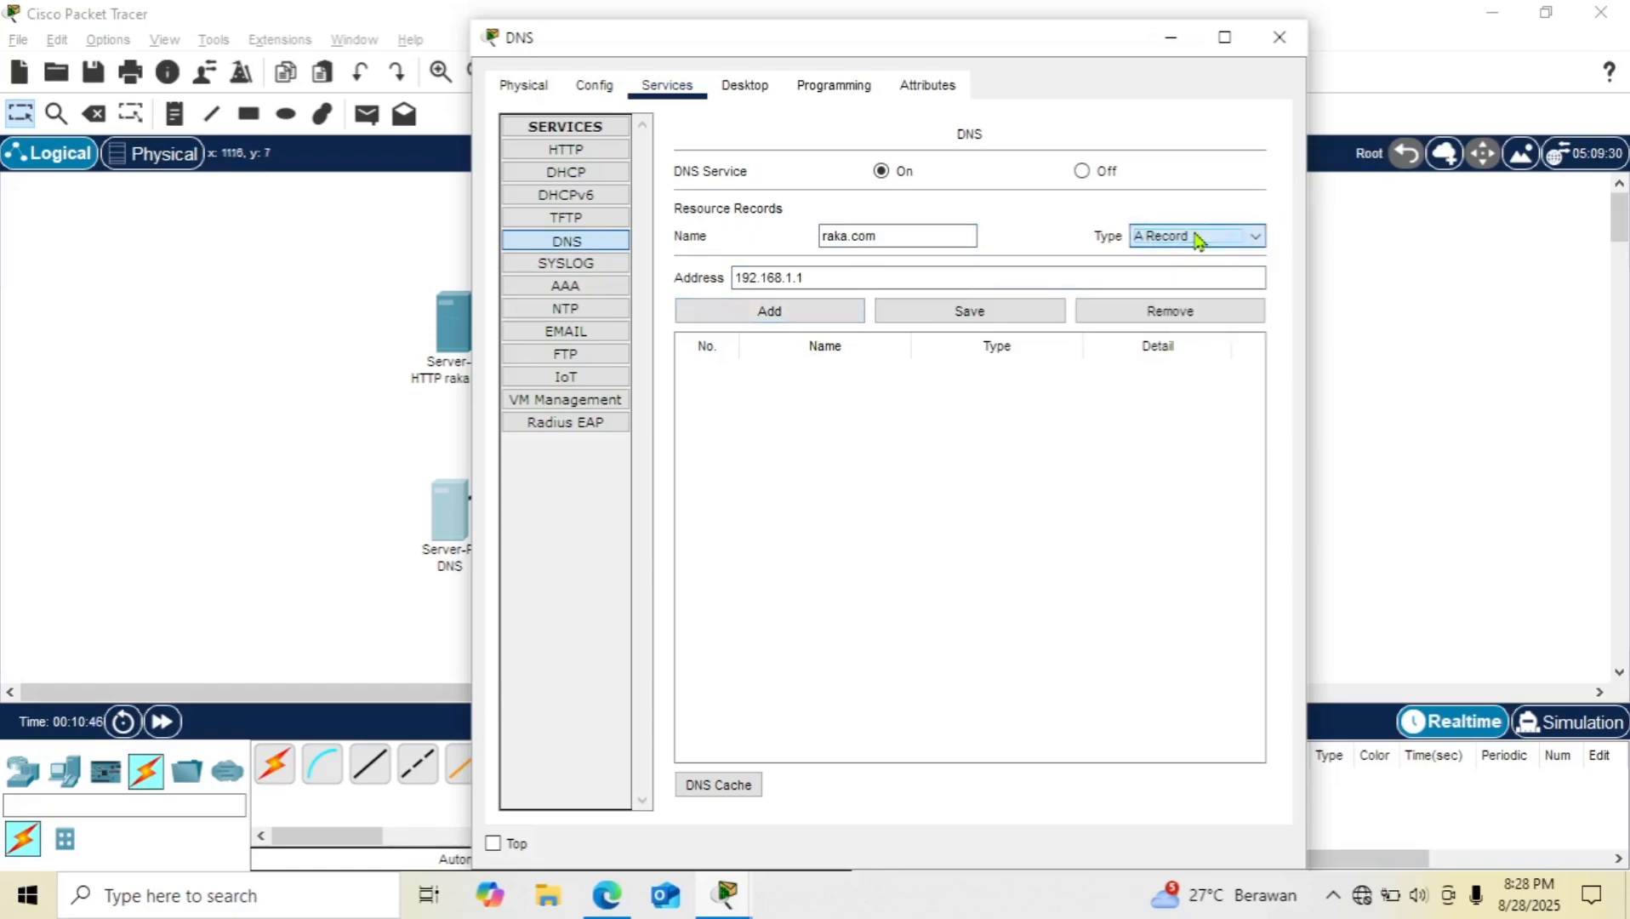
pyautogui.click(766, 315)
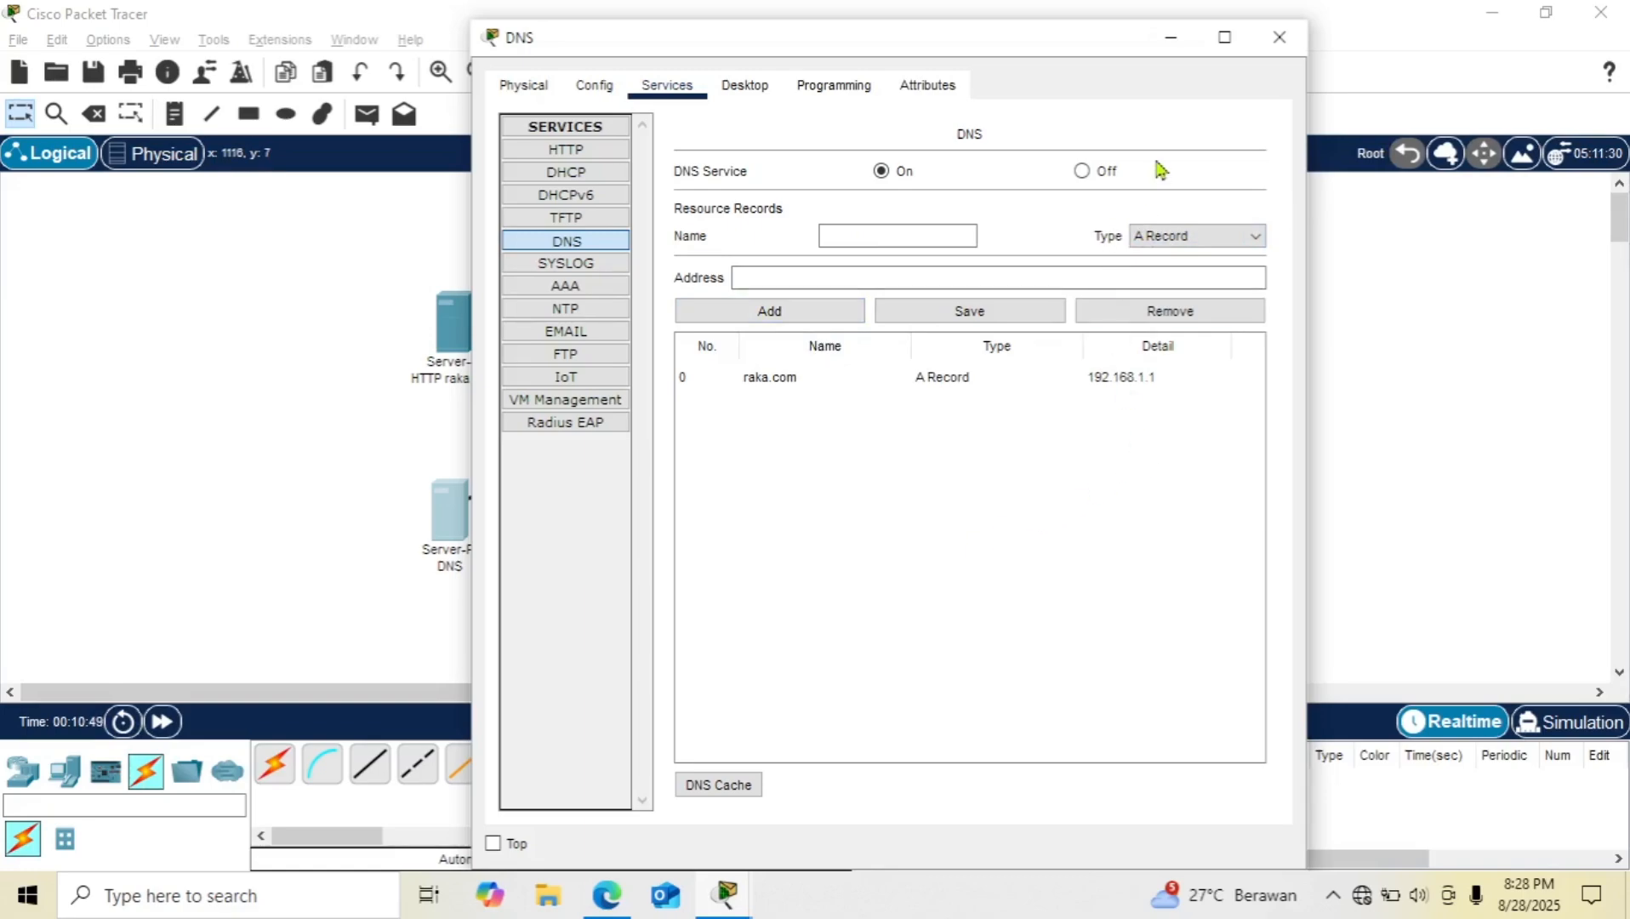
pyautogui.click(1279, 40)
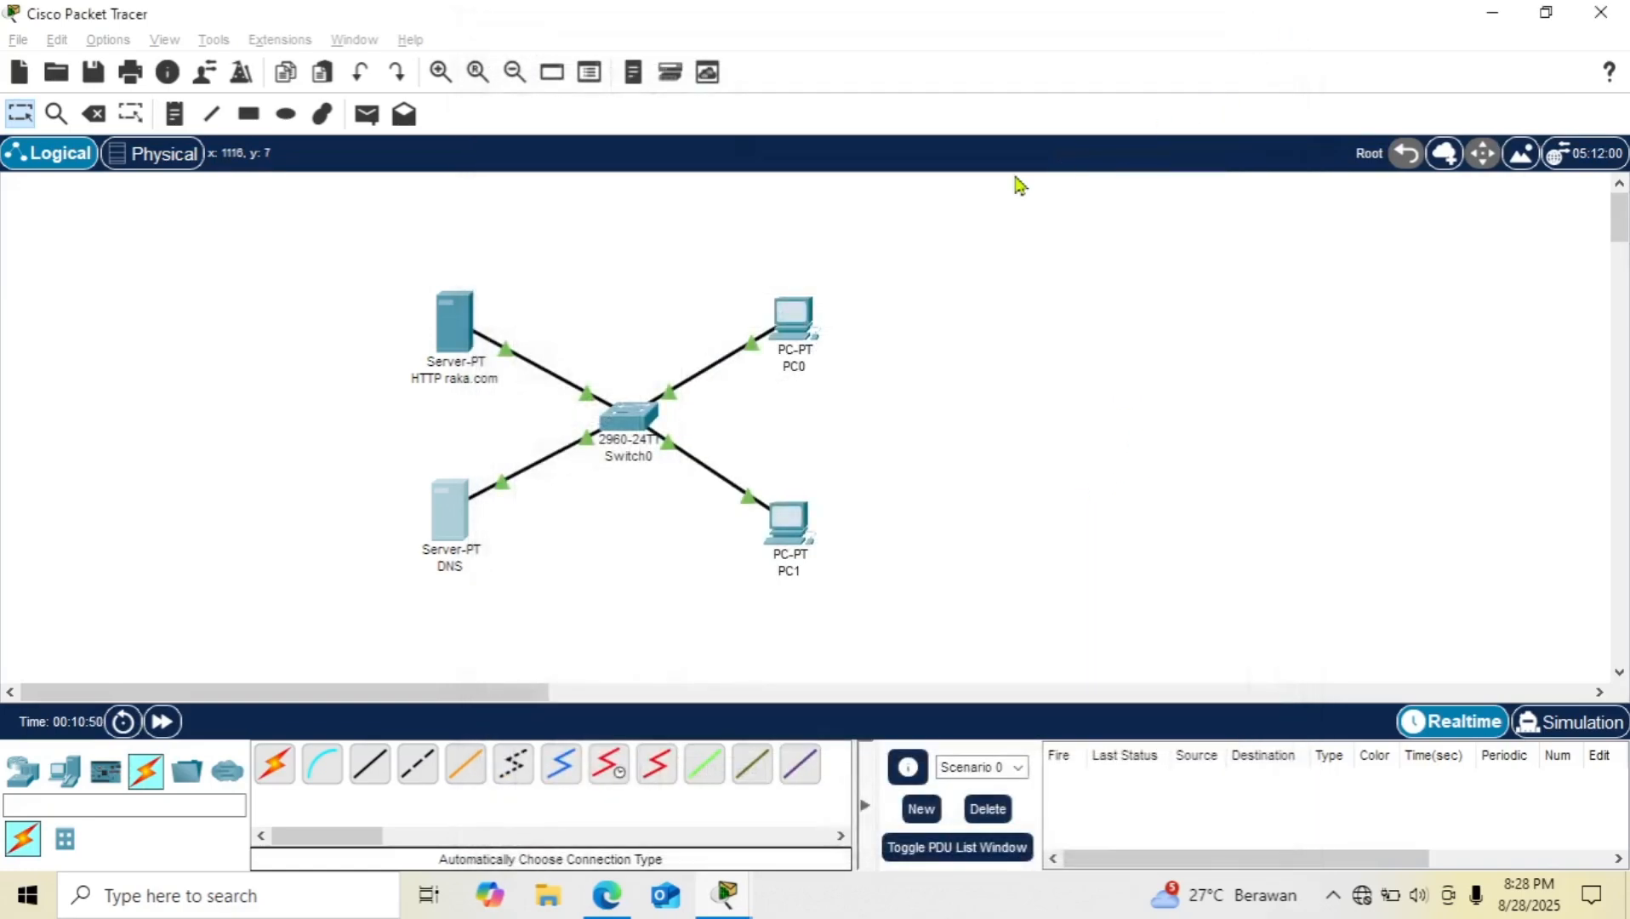
# Step: Load raka.com in PC0's web browser to test name resolution, and close PC0's window
pyautogui.click(790, 309)
pyautogui.click(903, 201)
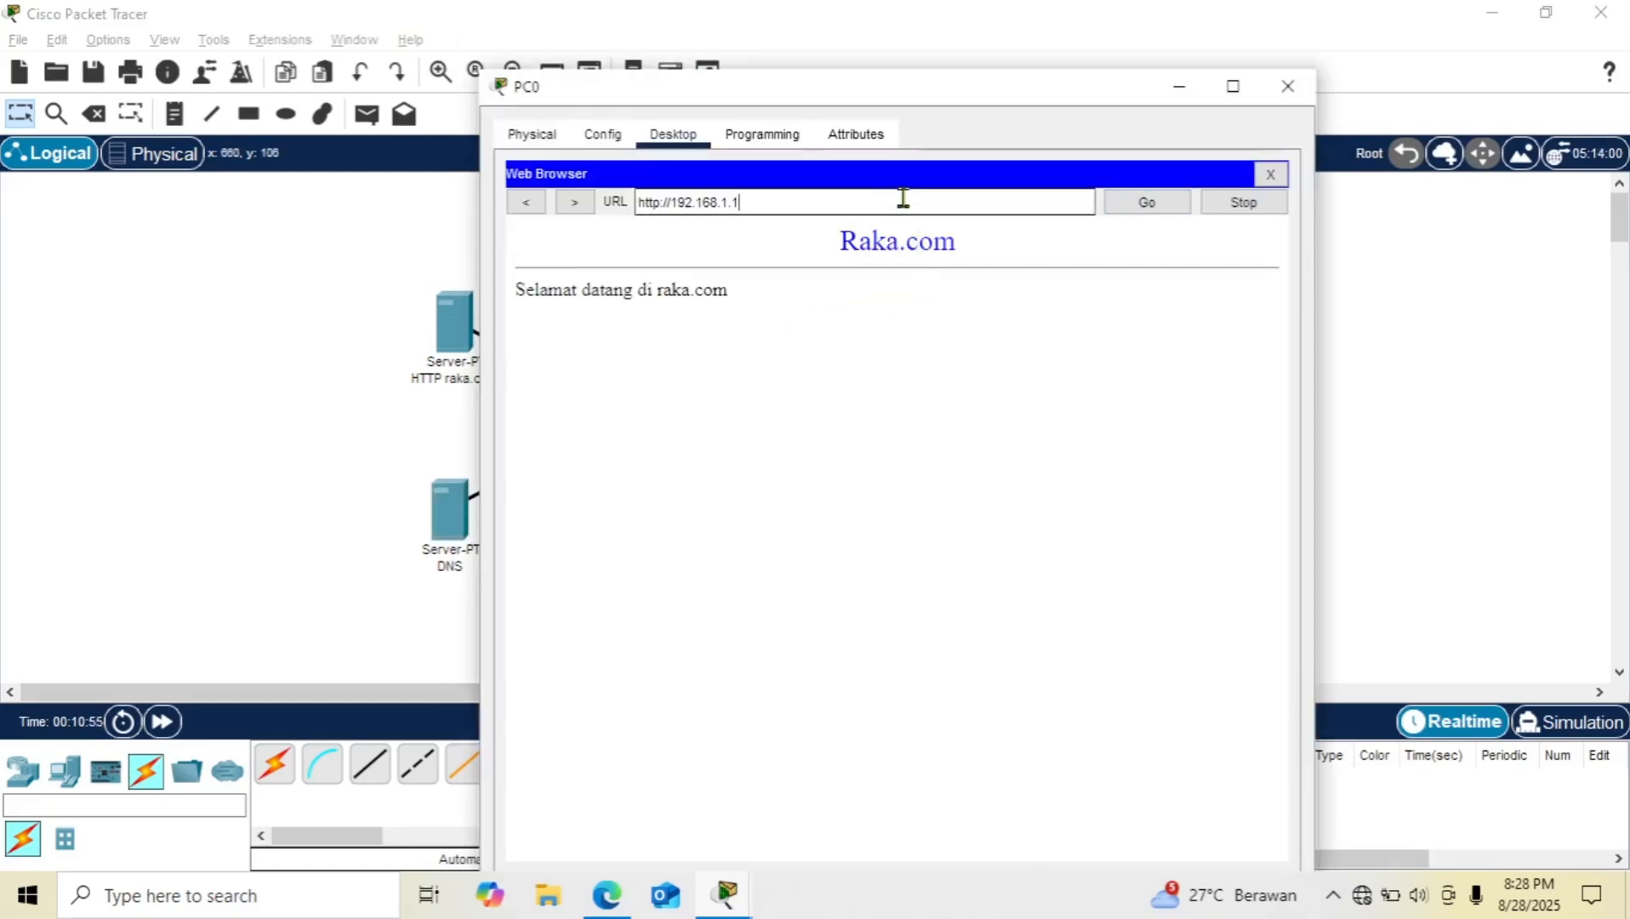
pyautogui.moveTo(904, 197); pyautogui.dragTo(613, 210)
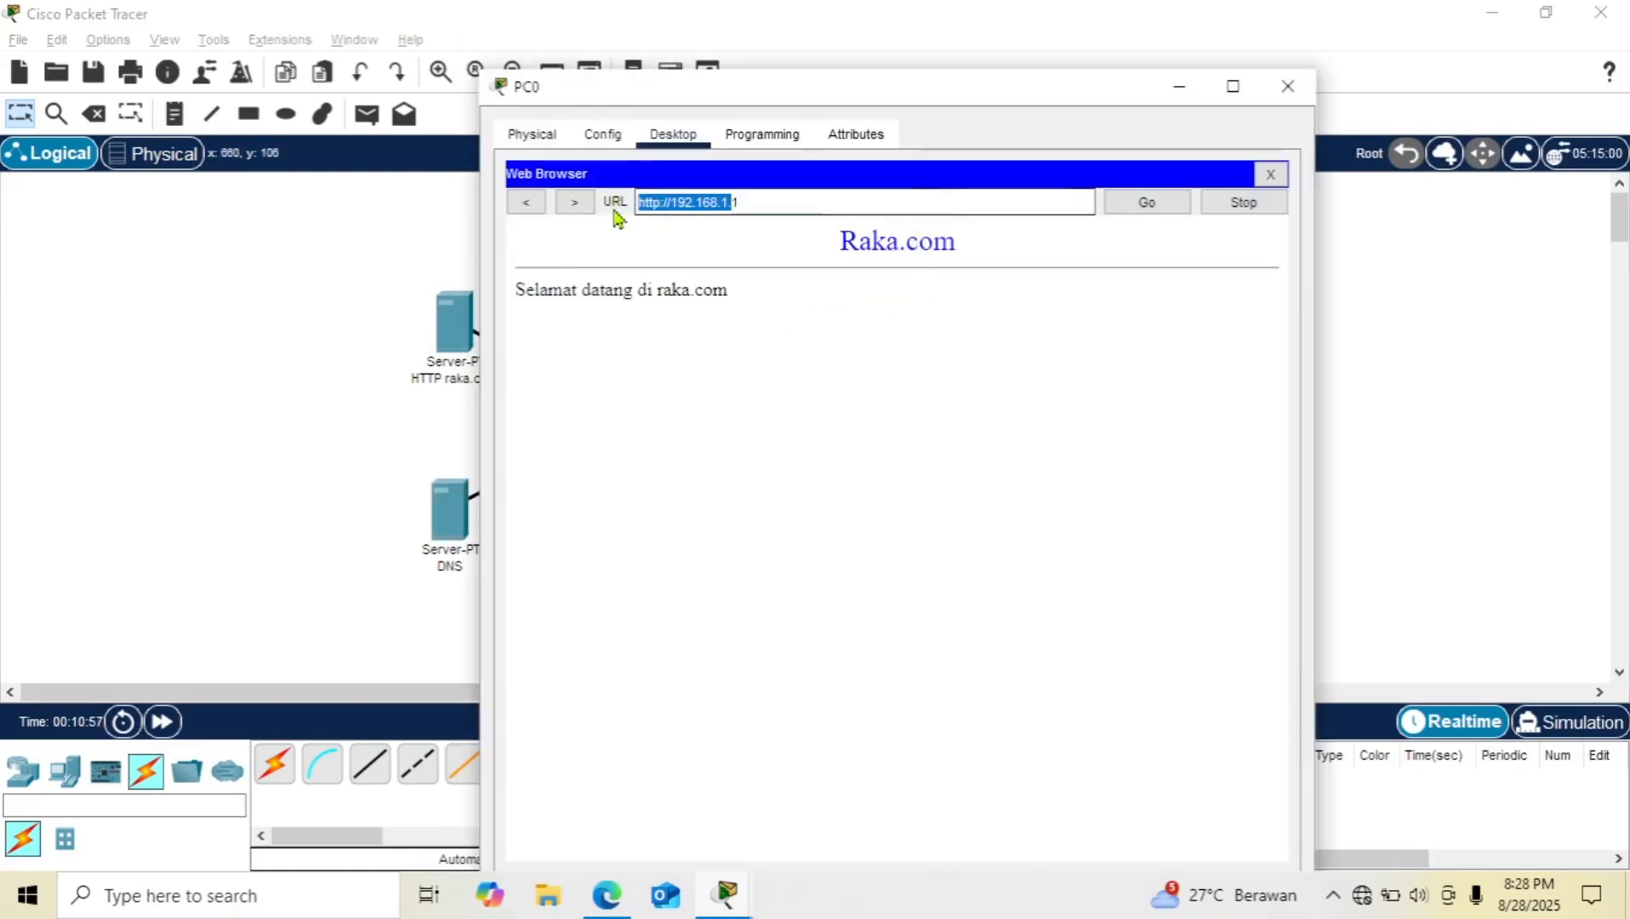
pyautogui.press('BackSpace')
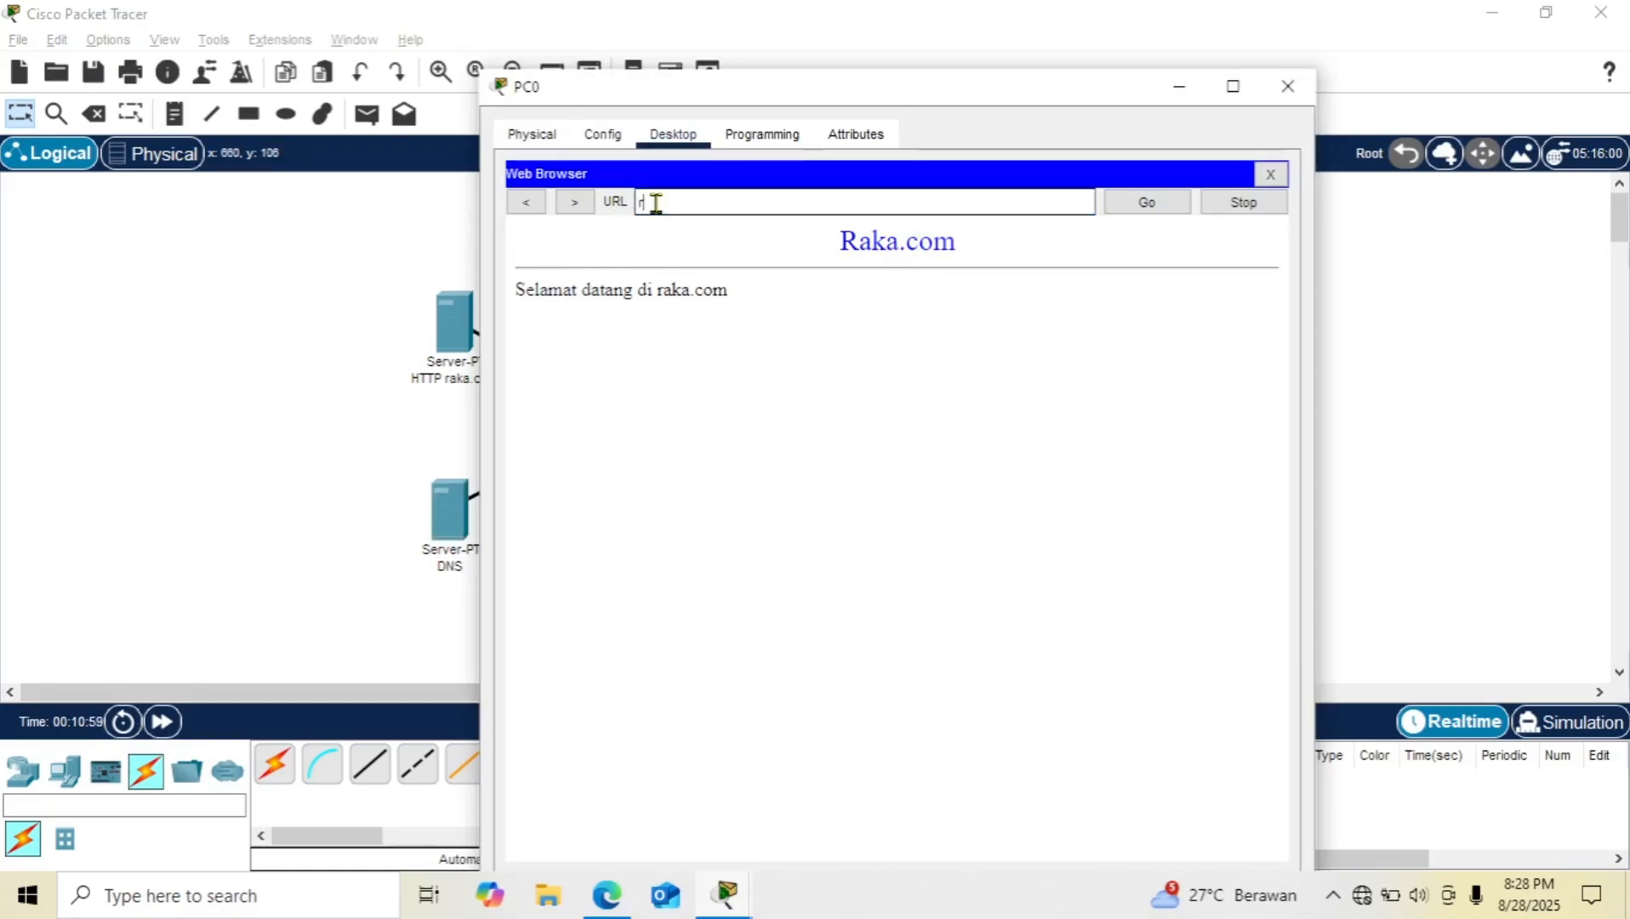
pyautogui.write('raka.com')
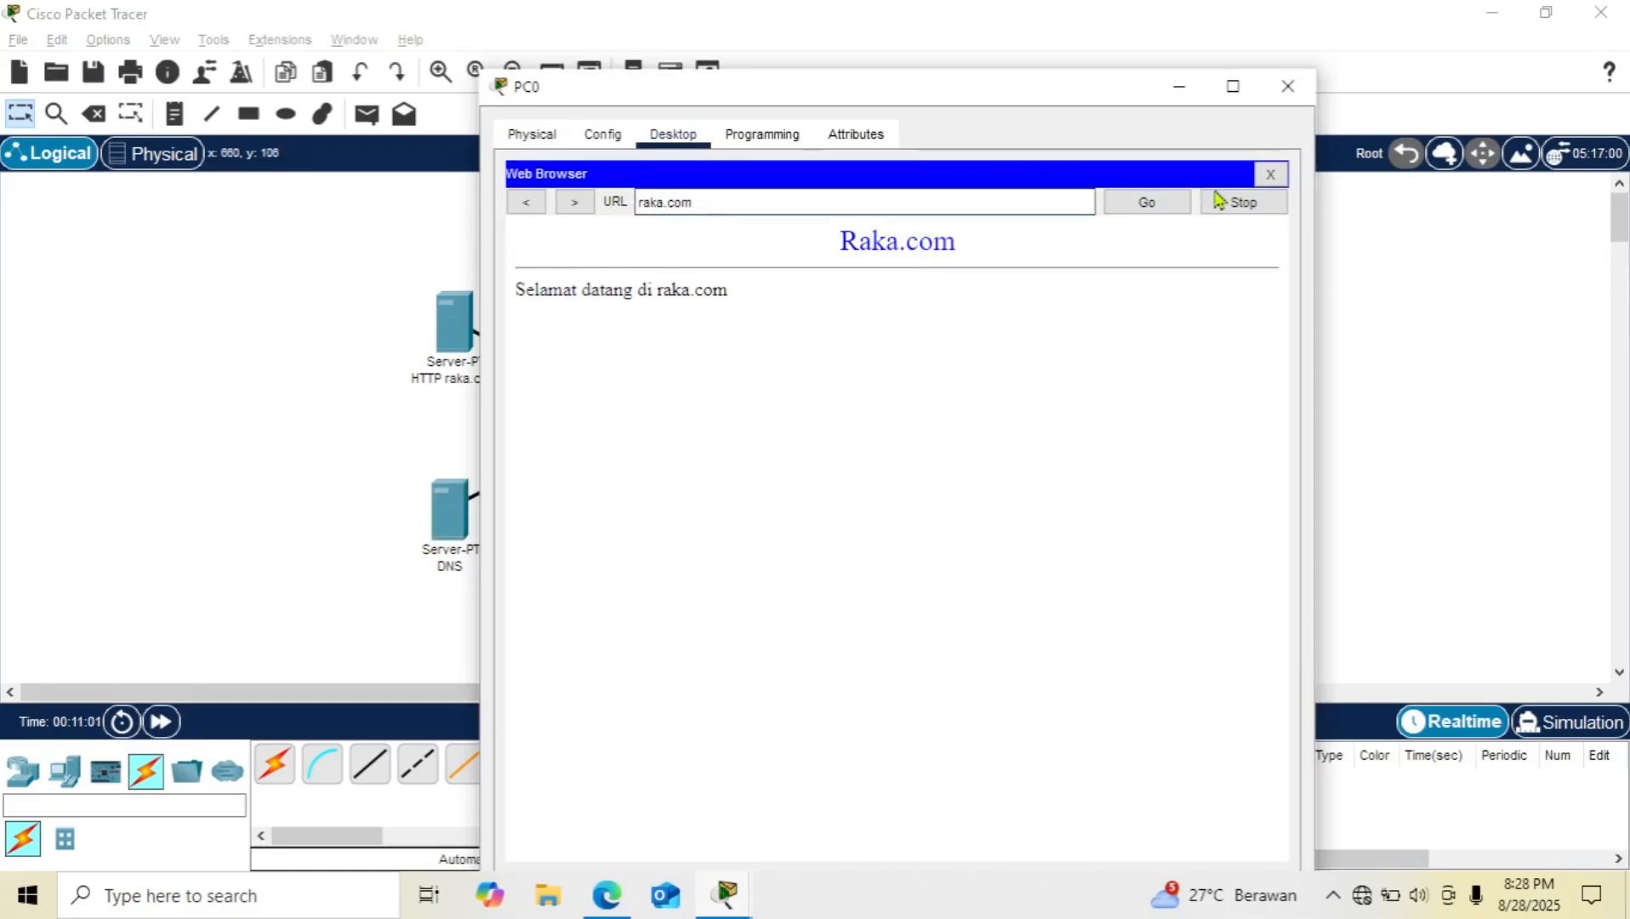
pyautogui.click(1167, 209)
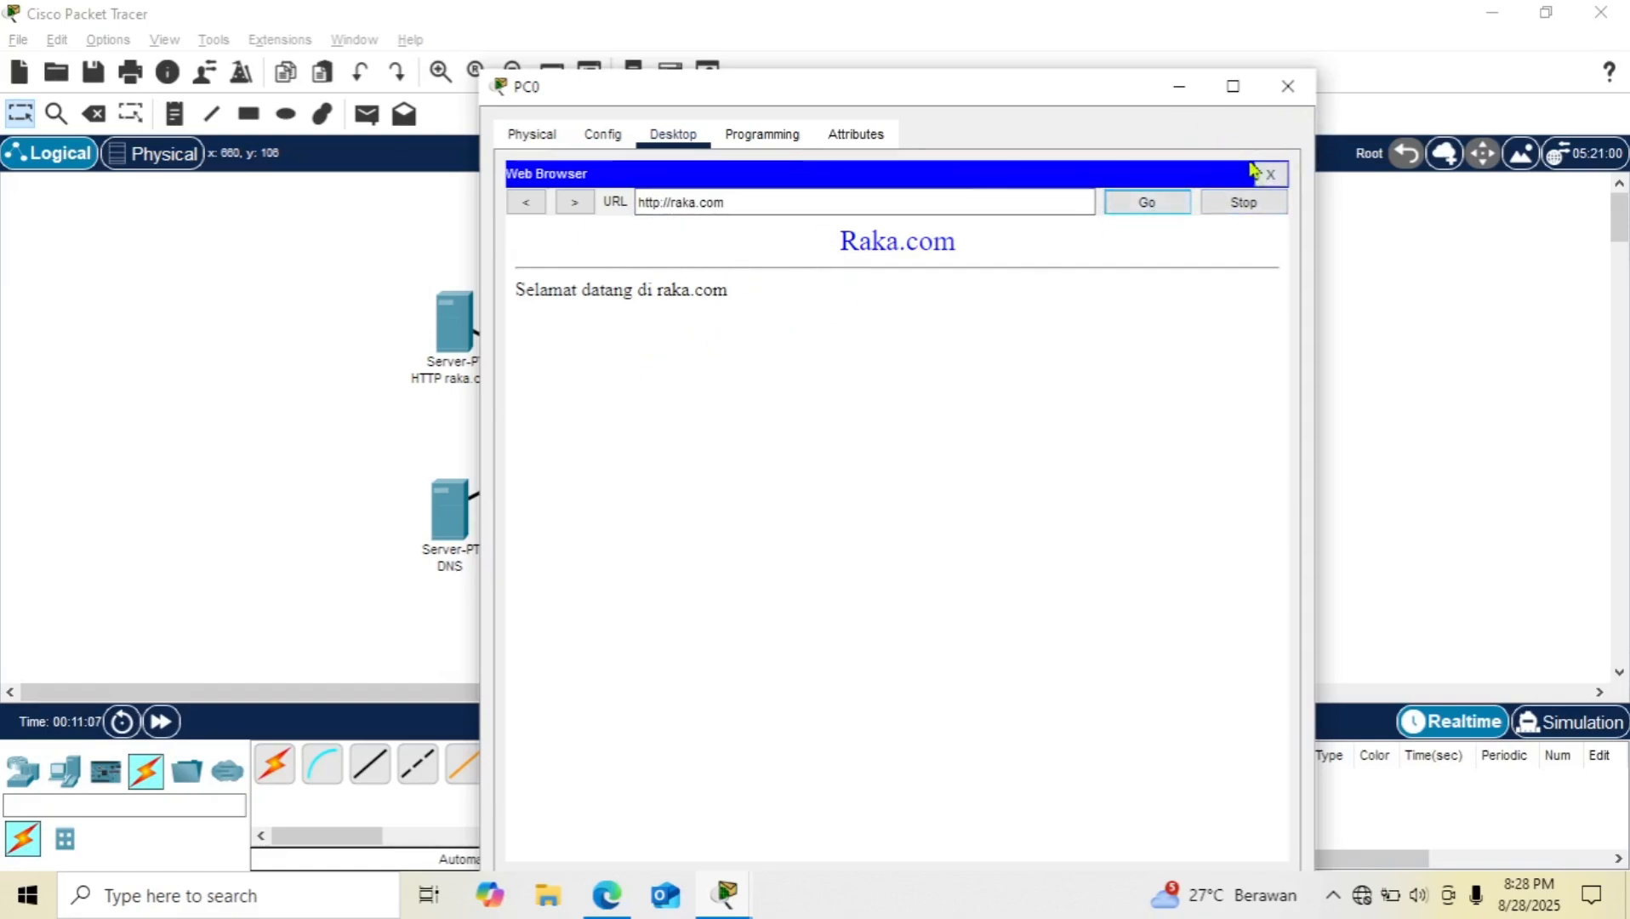
pyautogui.click(1288, 86)
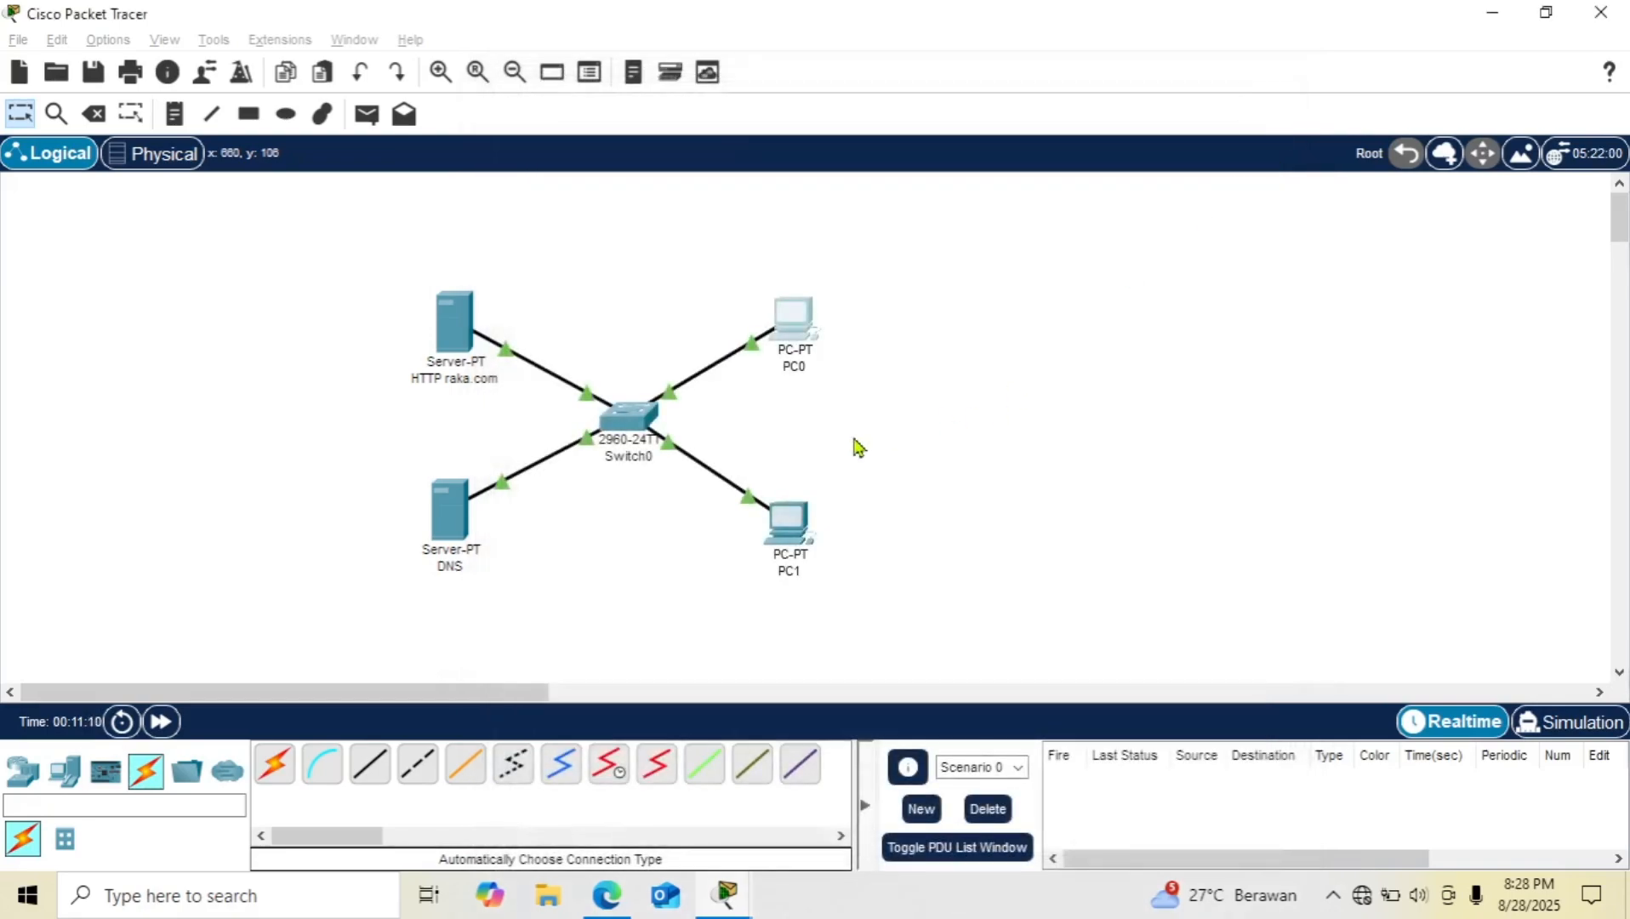
# Step: Load raka.com in PC1's web browser to test name resolution there
pyautogui.click(786, 525)
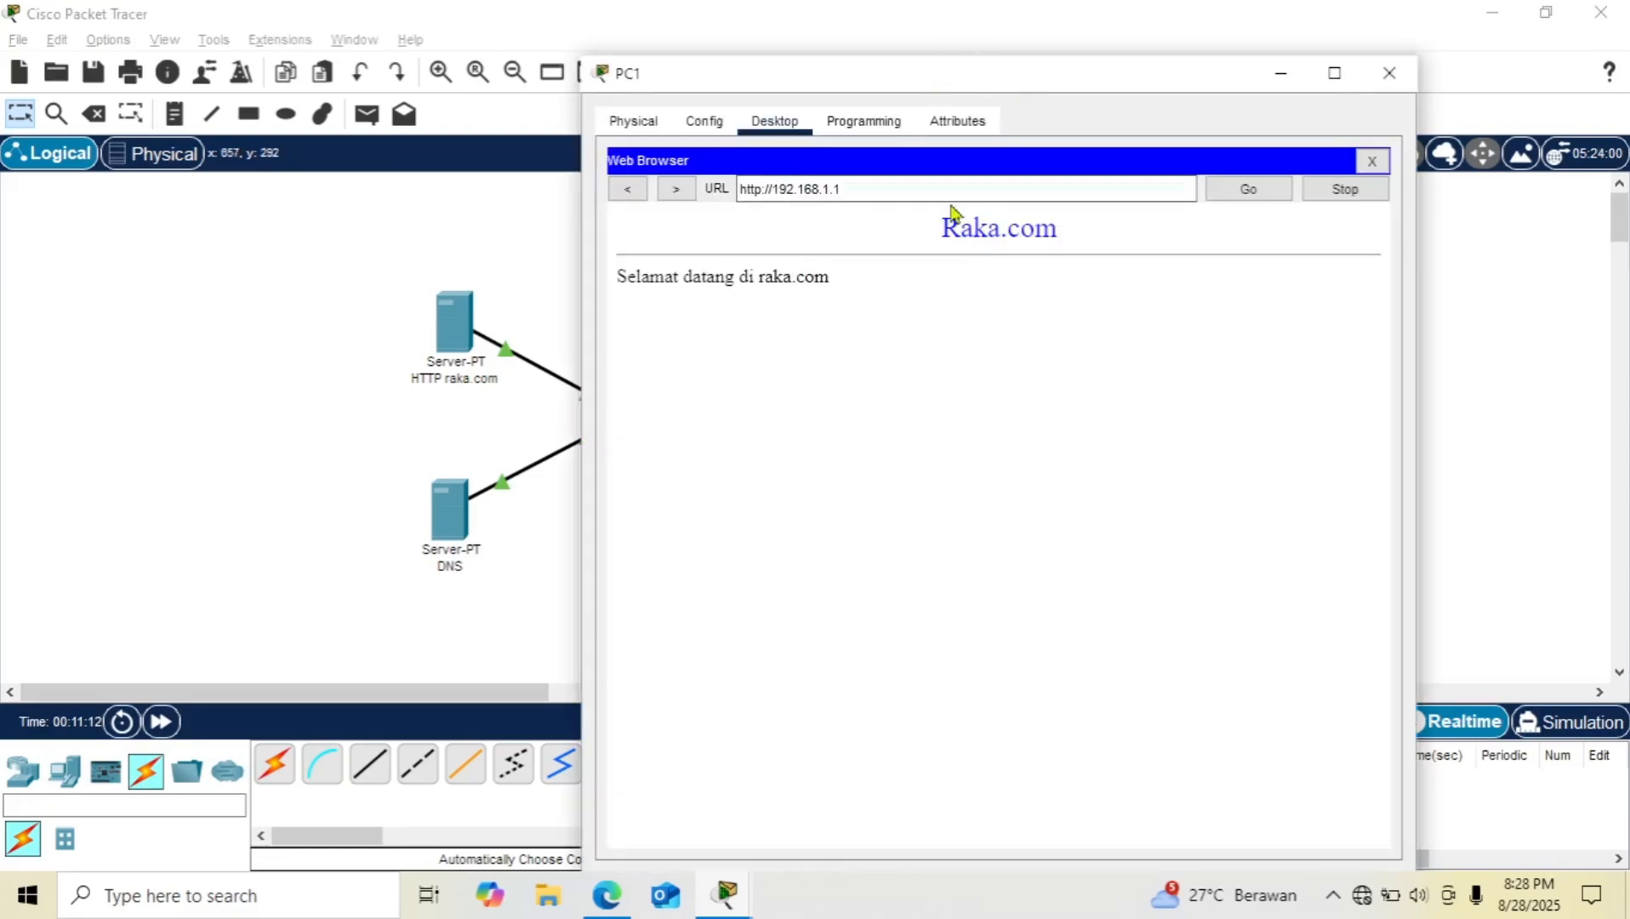
pyautogui.moveTo(943, 190); pyautogui.dragTo(726, 204)
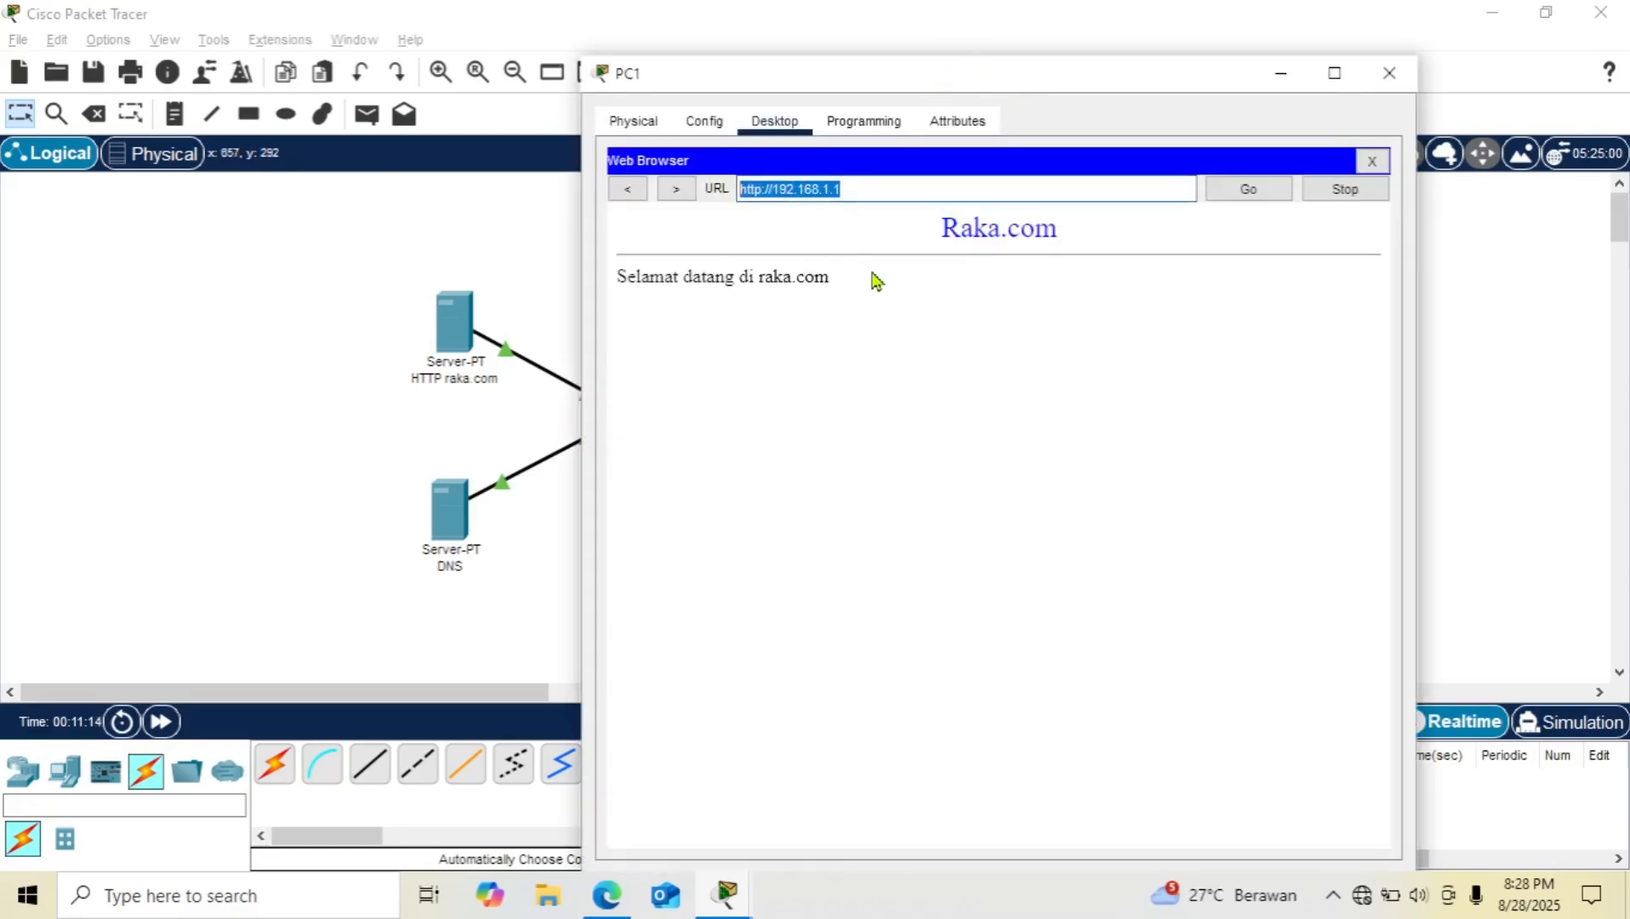
pyautogui.write('raka.com')
pyautogui.press('Return')
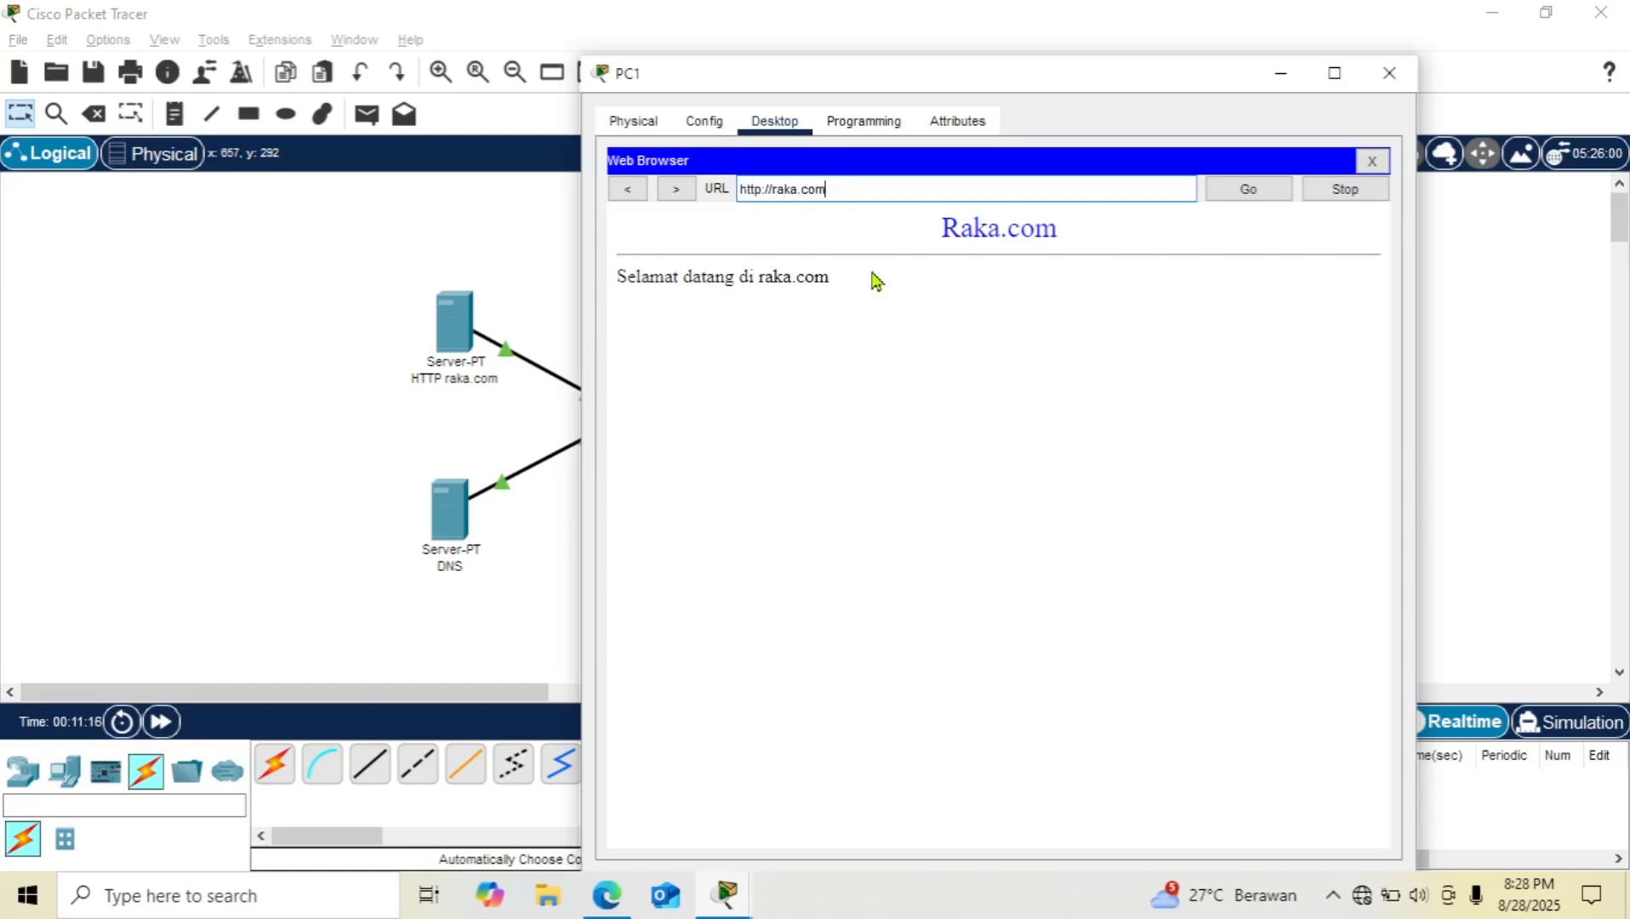
pyautogui.click(1262, 192)
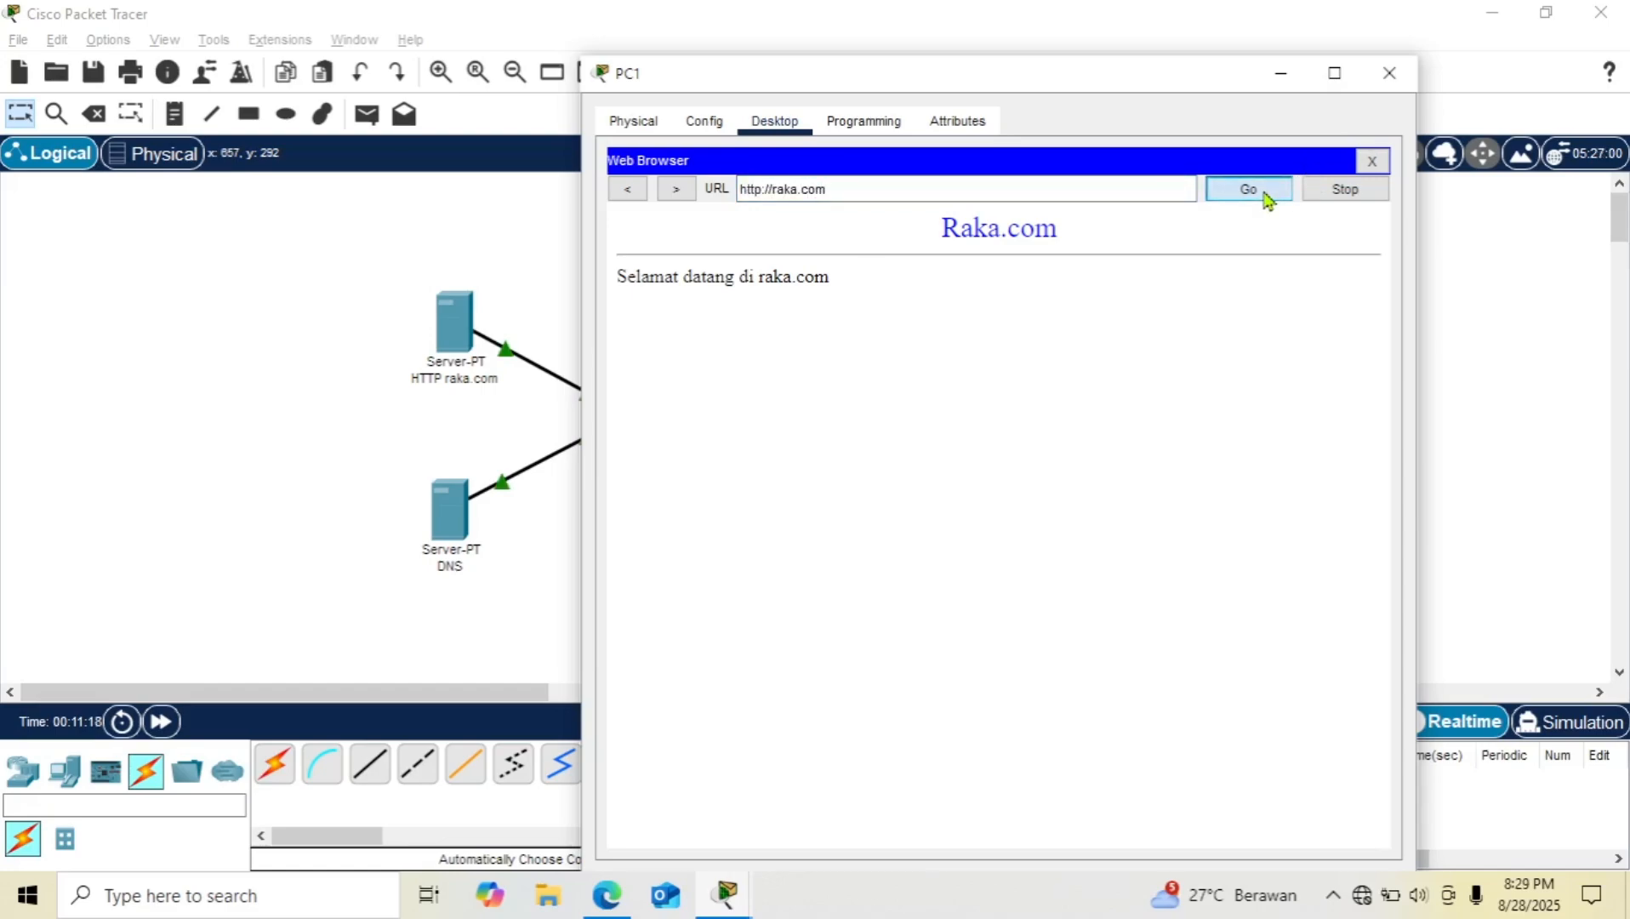
# Step: Request the unregistered domain asall.com in PC1's web browser
pyautogui.moveTo(888, 189); pyautogui.dragTo(742, 187)
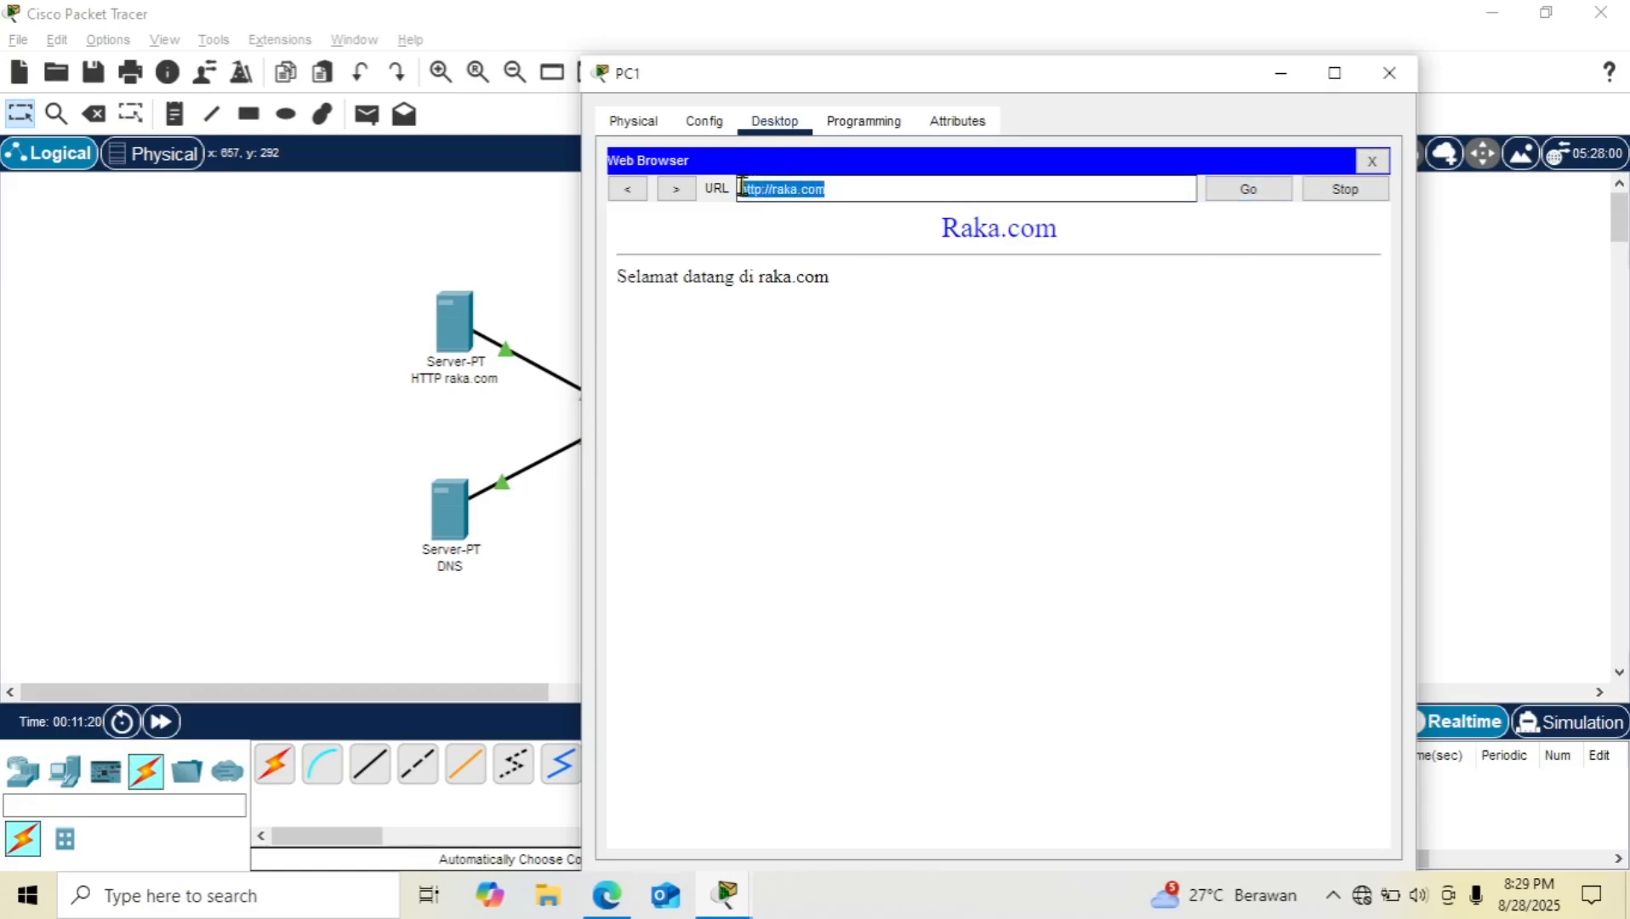
pyautogui.press('BackSpace')
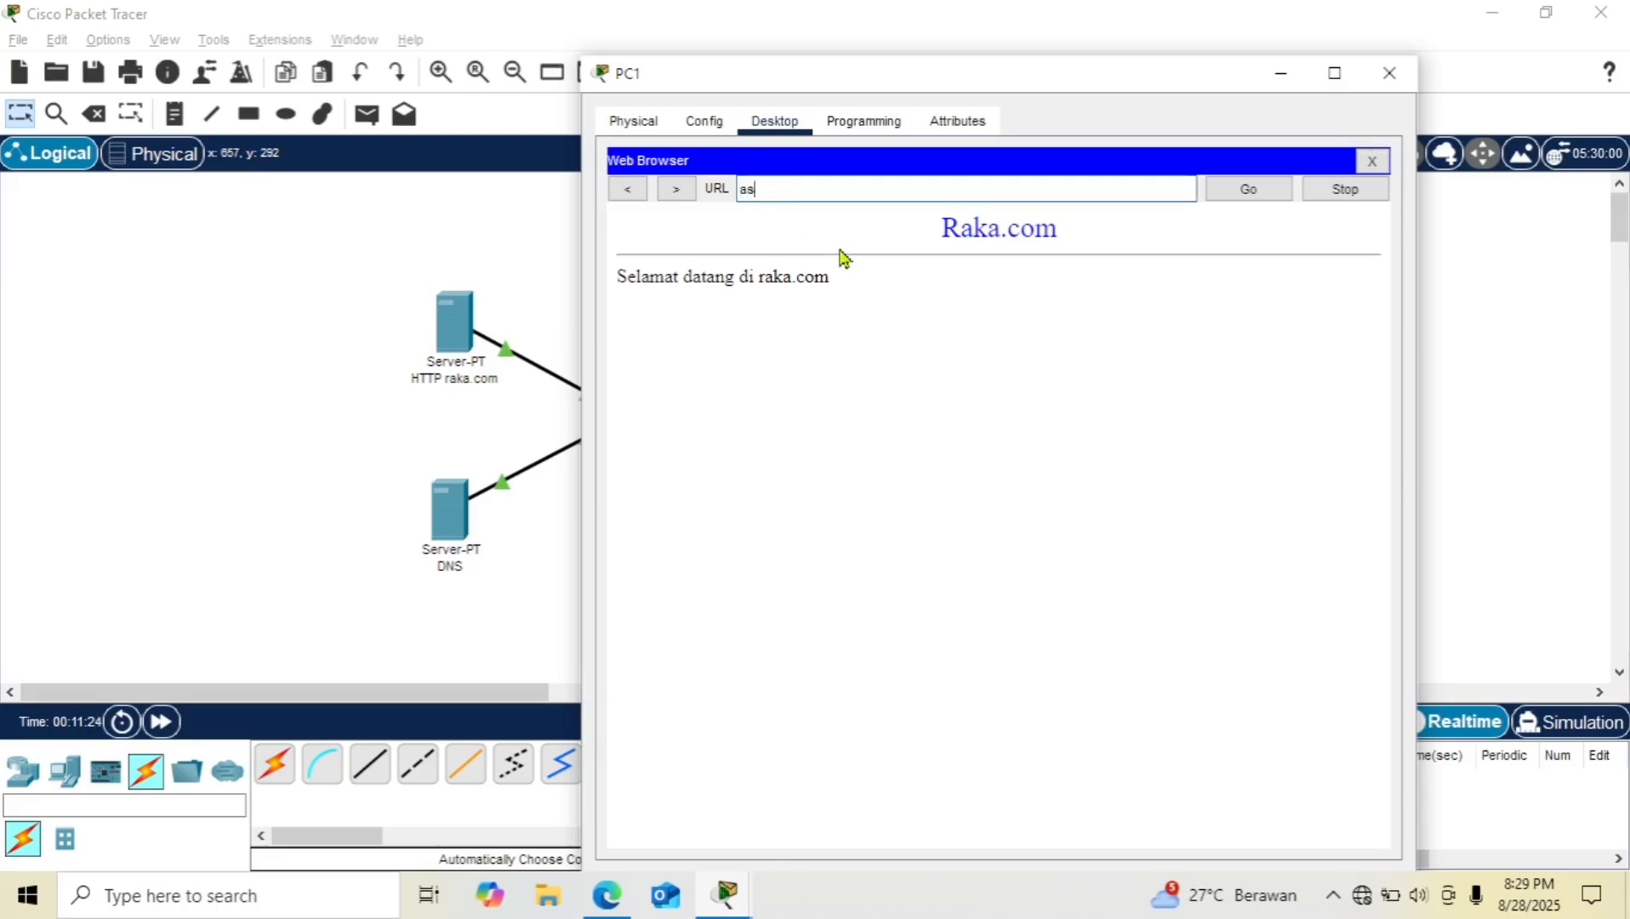
pyautogui.write('asall.com')
pyautogui.press('Return')
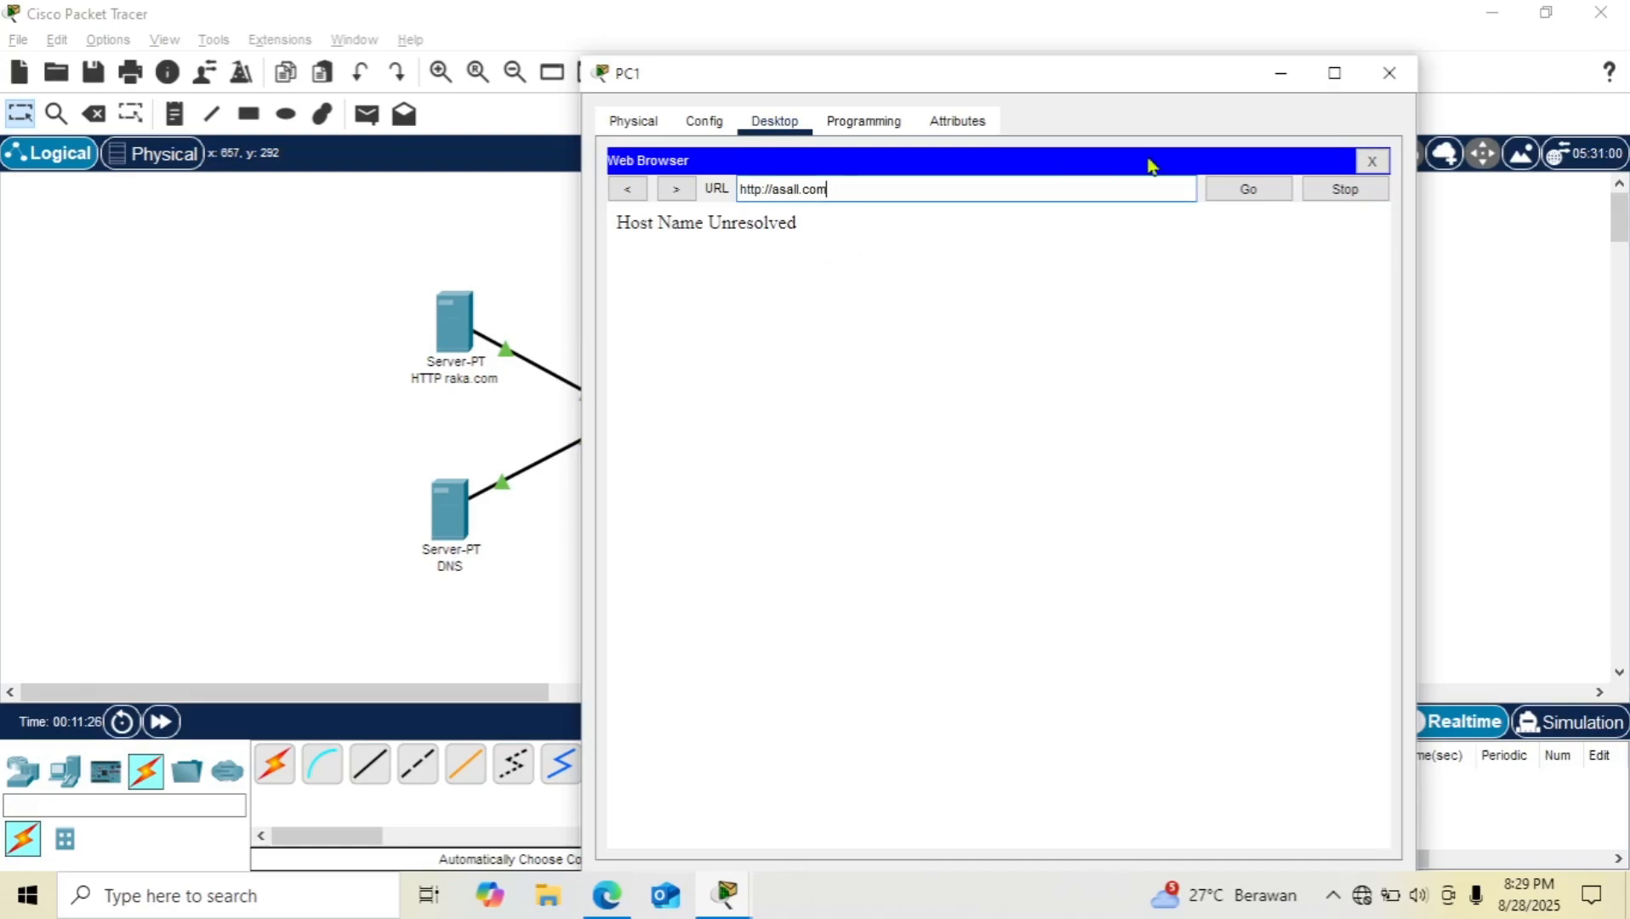
# Step: Load raka.com again in PC1's web browser, and close the browser and PC1's window
pyautogui.click(1024, 188)
pyautogui.press('BackSpace')
pyautogui.press('BackSpace')
pyautogui.press('BackSpace')
pyautogui.press('BackSpace')
pyautogui.press('BackSpace')
pyautogui.press('BackSpace')
pyautogui.press('BackSpace')
pyautogui.press('BackSpace')
pyautogui.press('BackSpace')
pyautogui.press('BackSpace')
pyautogui.press('BackSpace')
pyautogui.press('BackSpace')
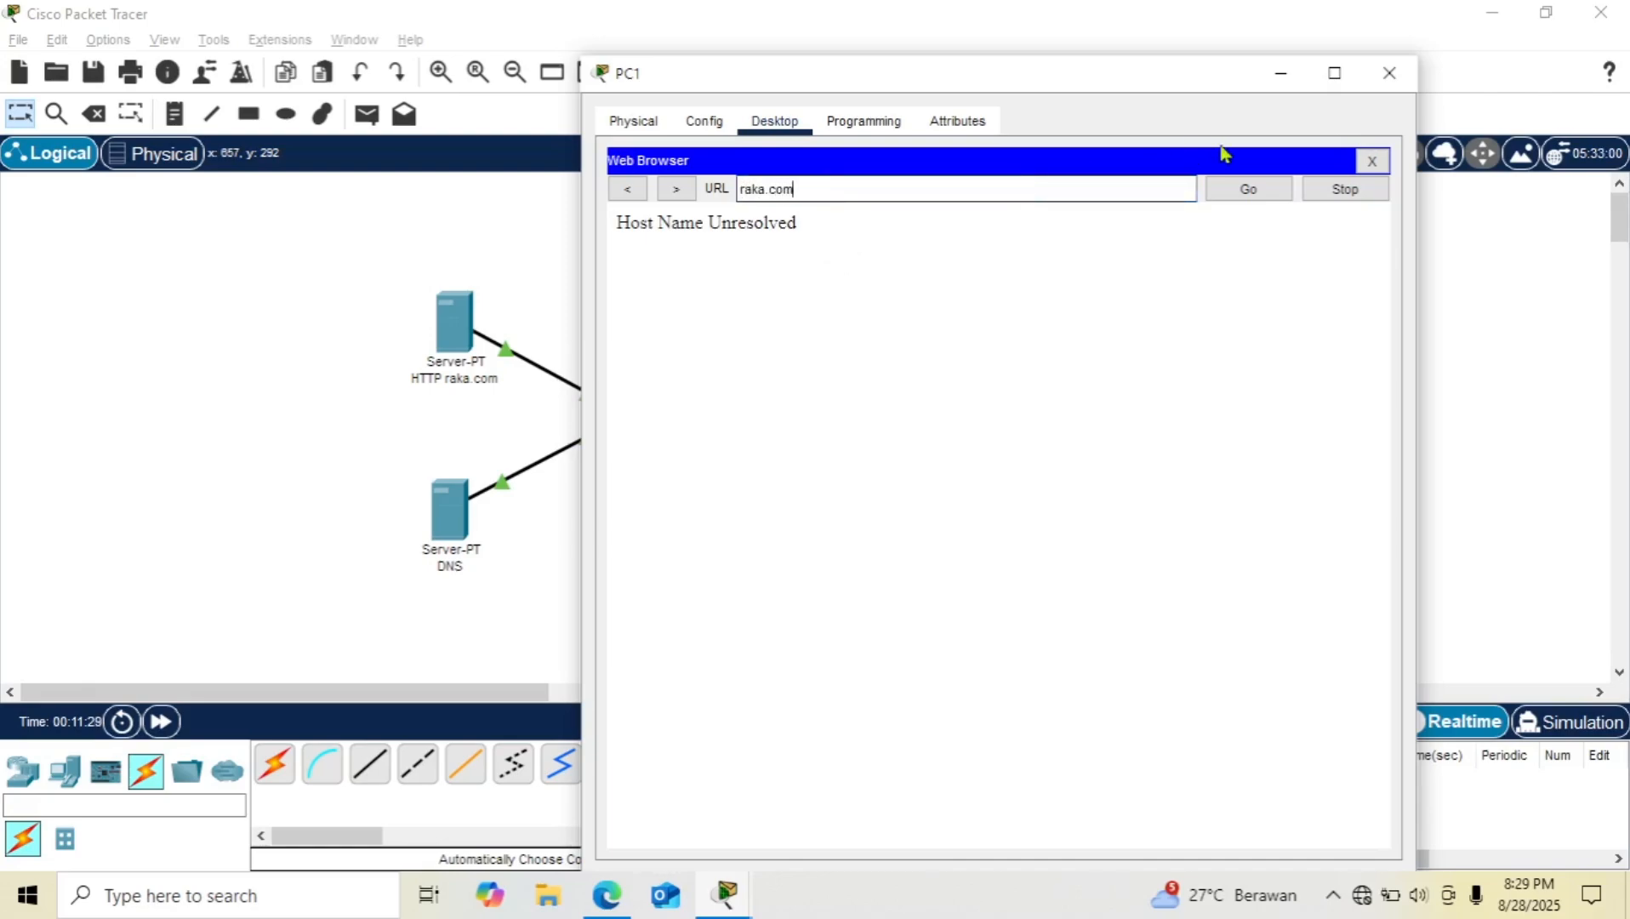
pyautogui.click(1277, 192)
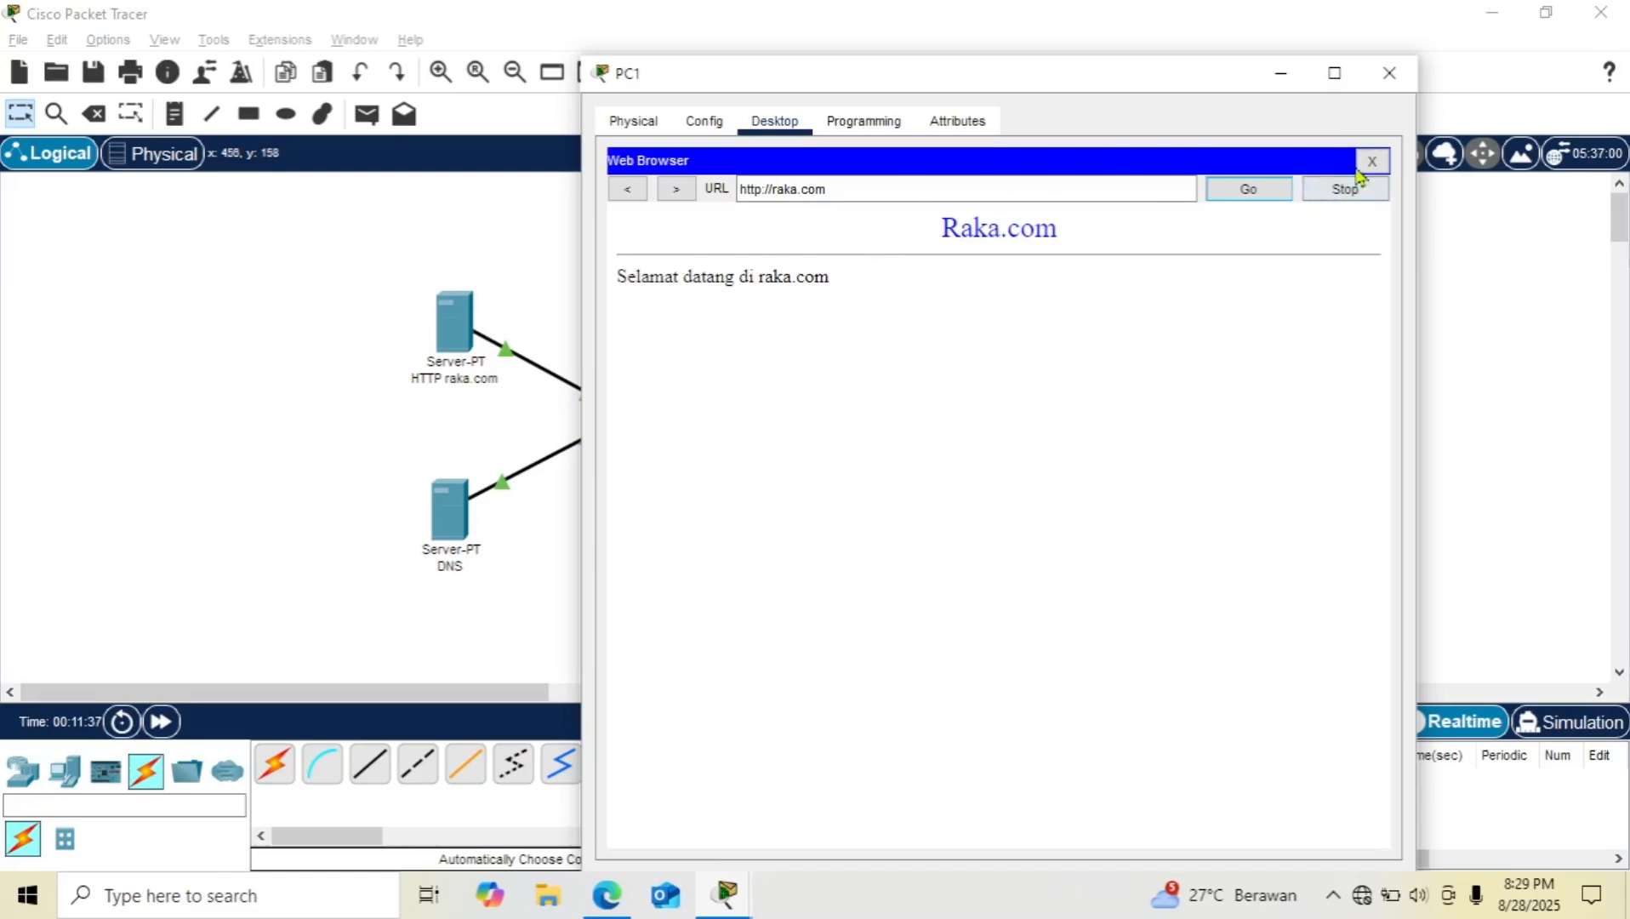
pyautogui.click(1382, 161)
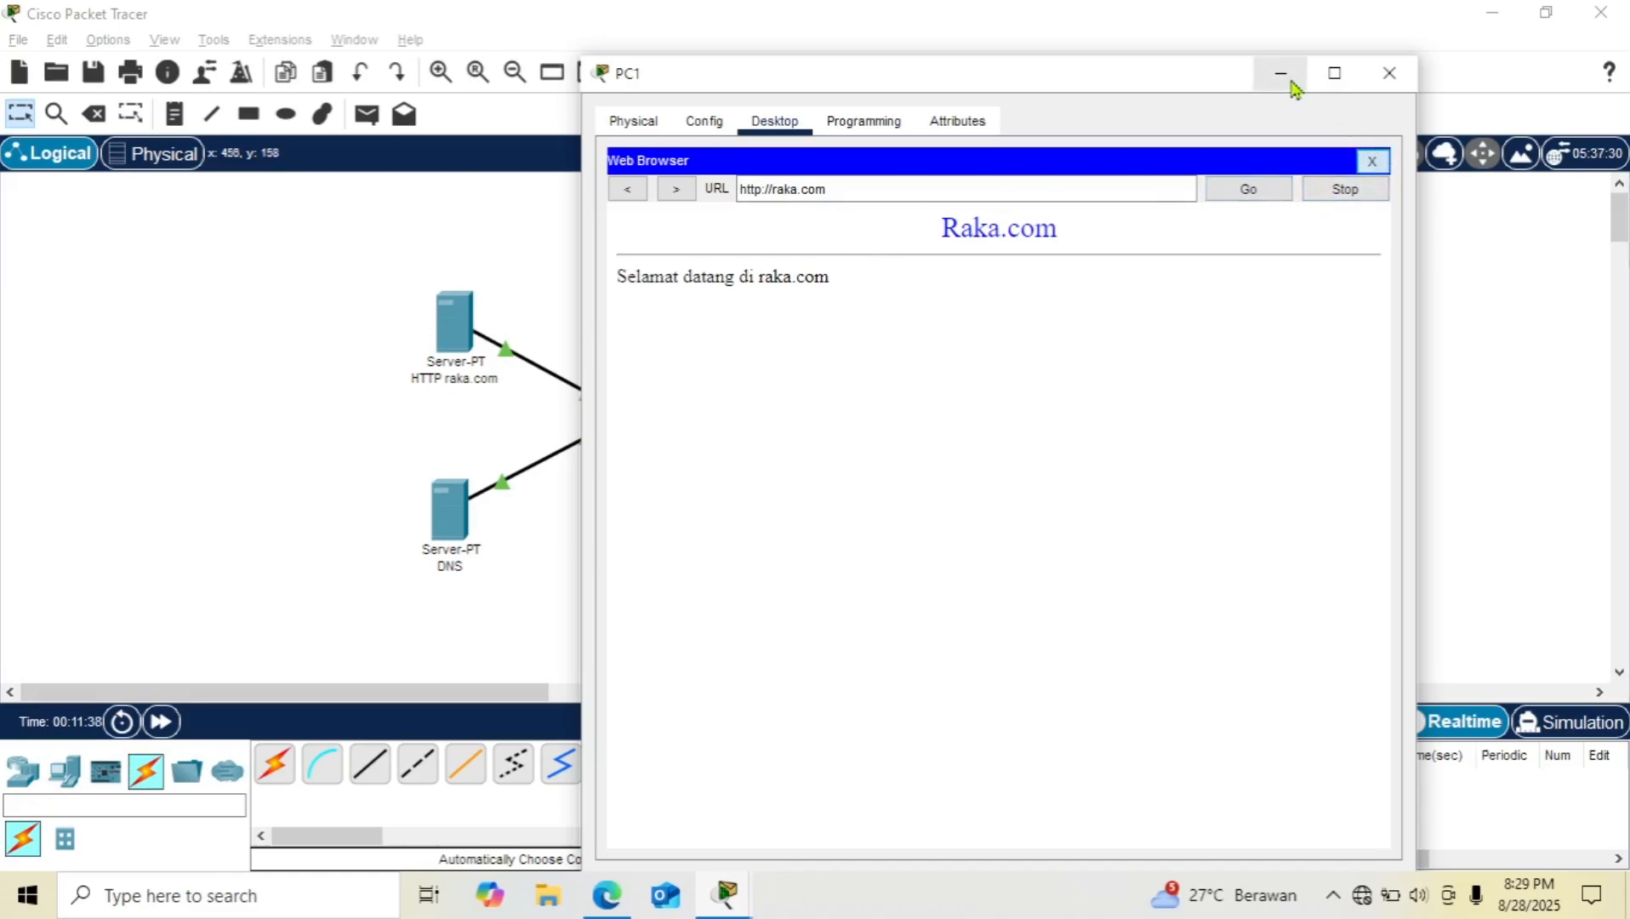
pyautogui.click(1370, 164)
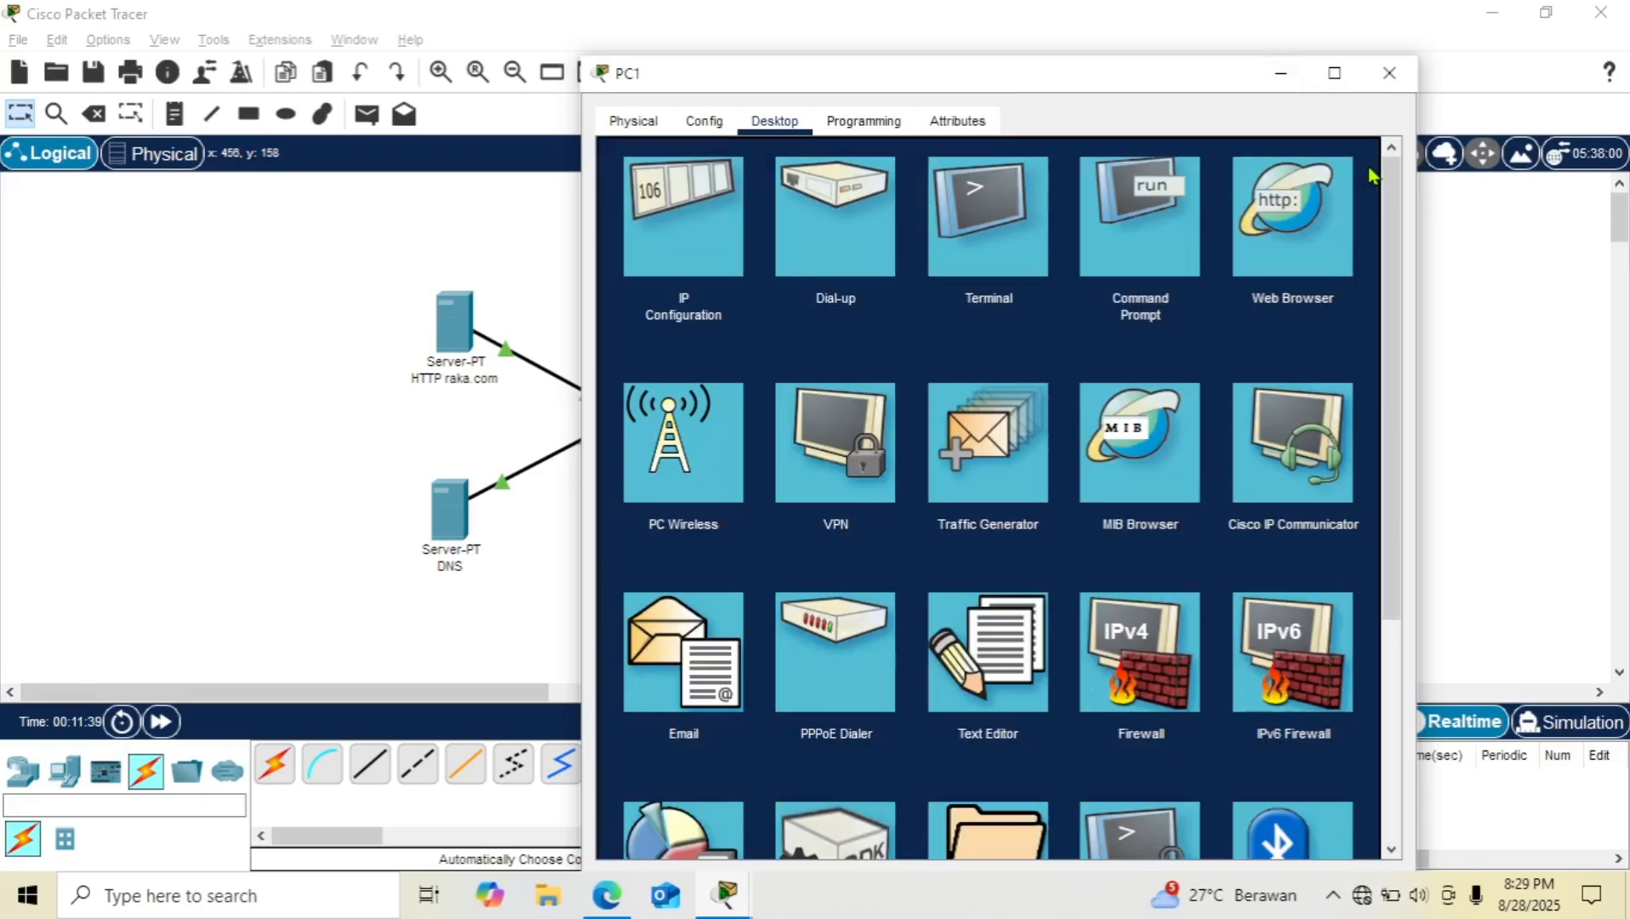
pyautogui.click(1390, 73)
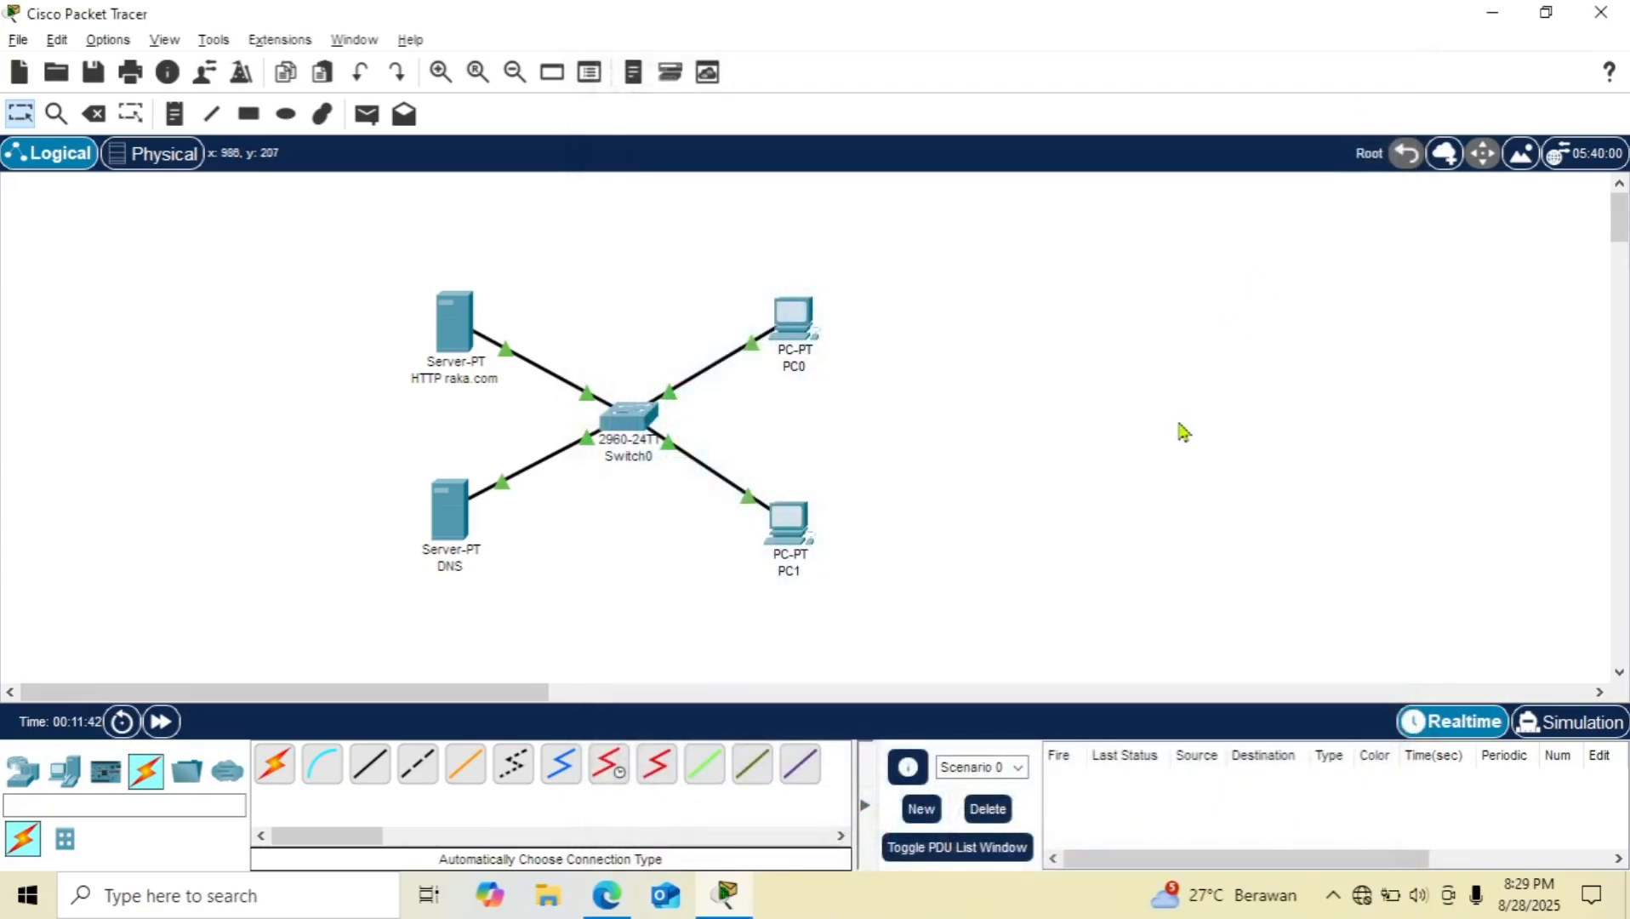
pyautogui.hotkey('alt', 'Tab')
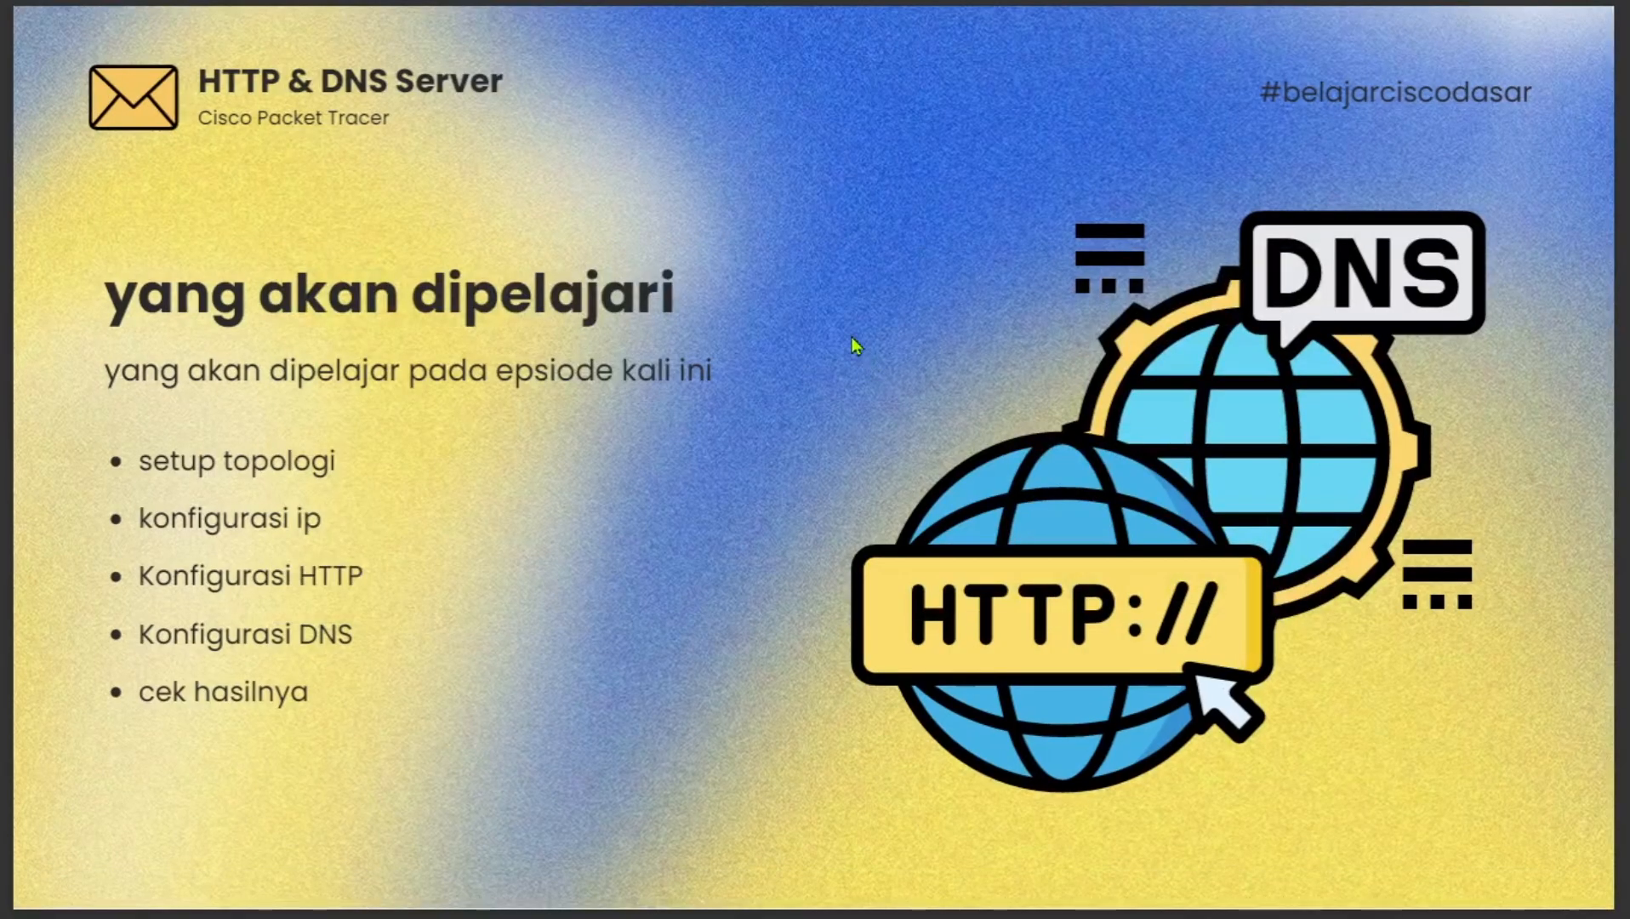
pyautogui.press('Right')
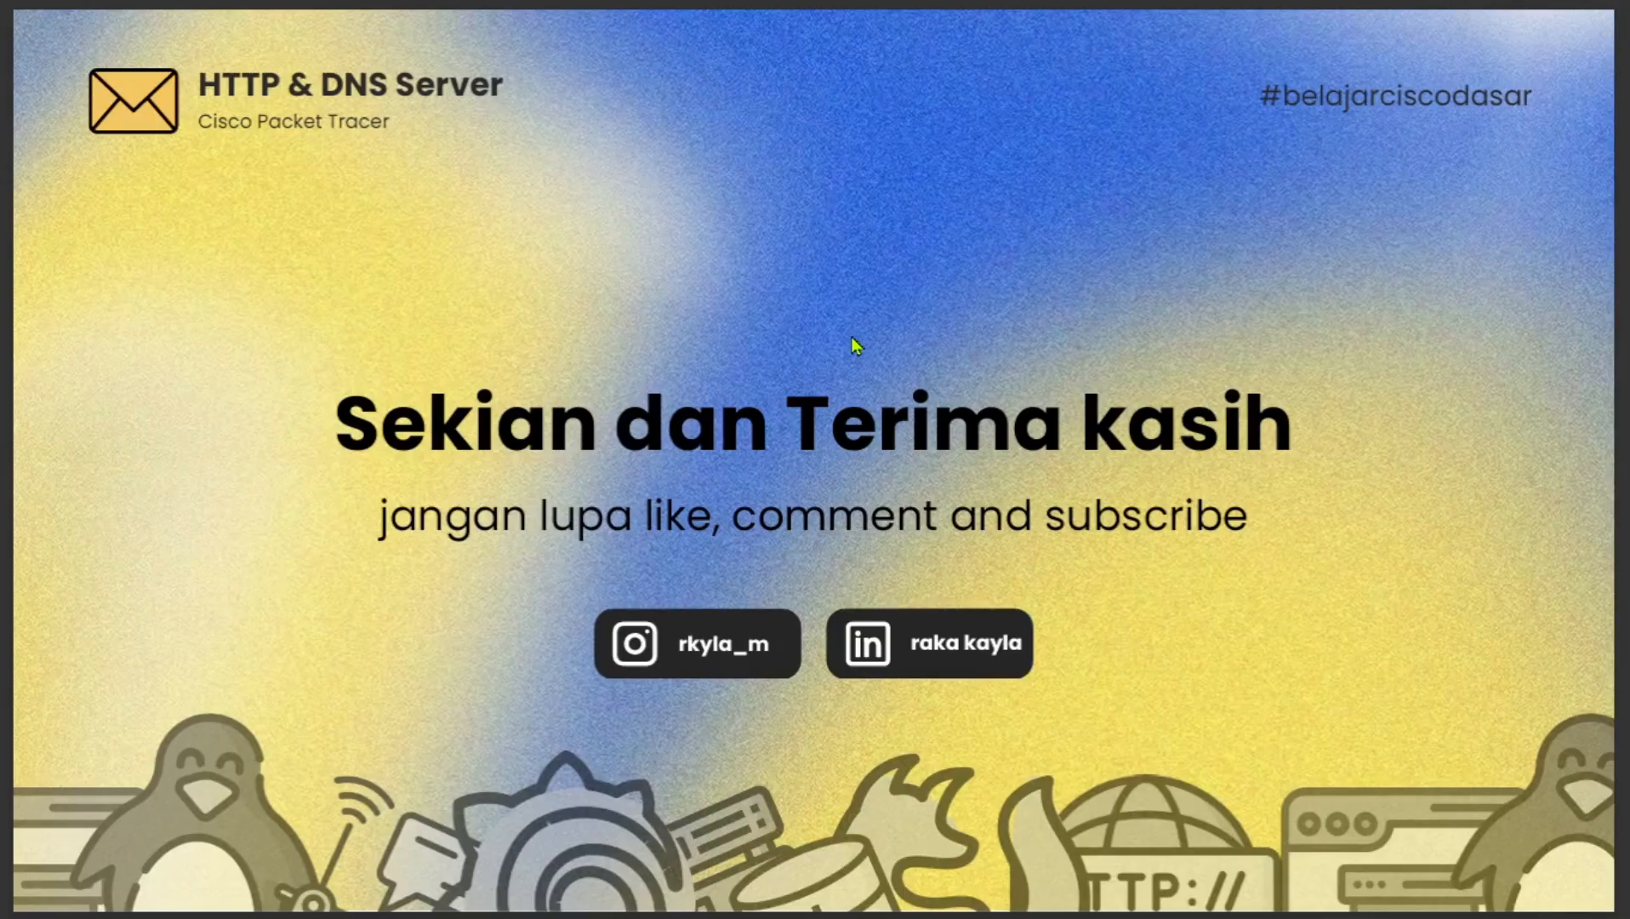